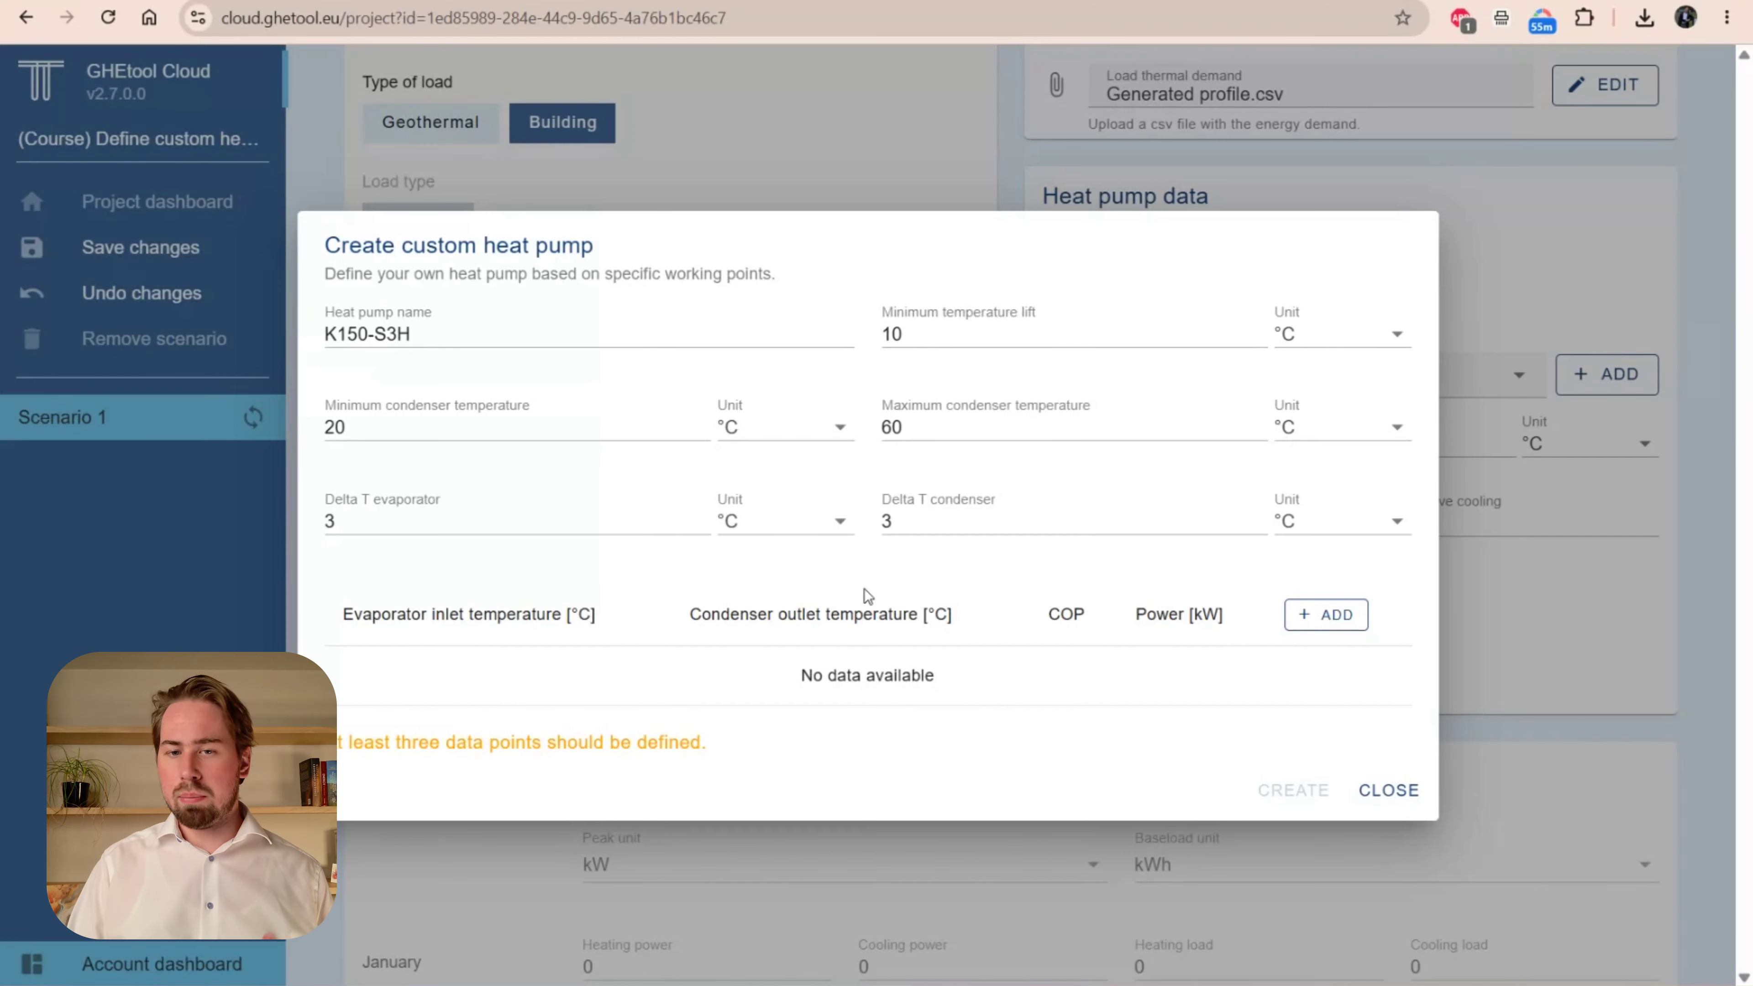
# Step: Set the custom heat pump's minimum temperature lift to 25 °C and its minimum condenser temperature to 35 °C
pyautogui.click(982, 332)
pyautogui.doubleClick(982, 331)
pyautogui.write('25')
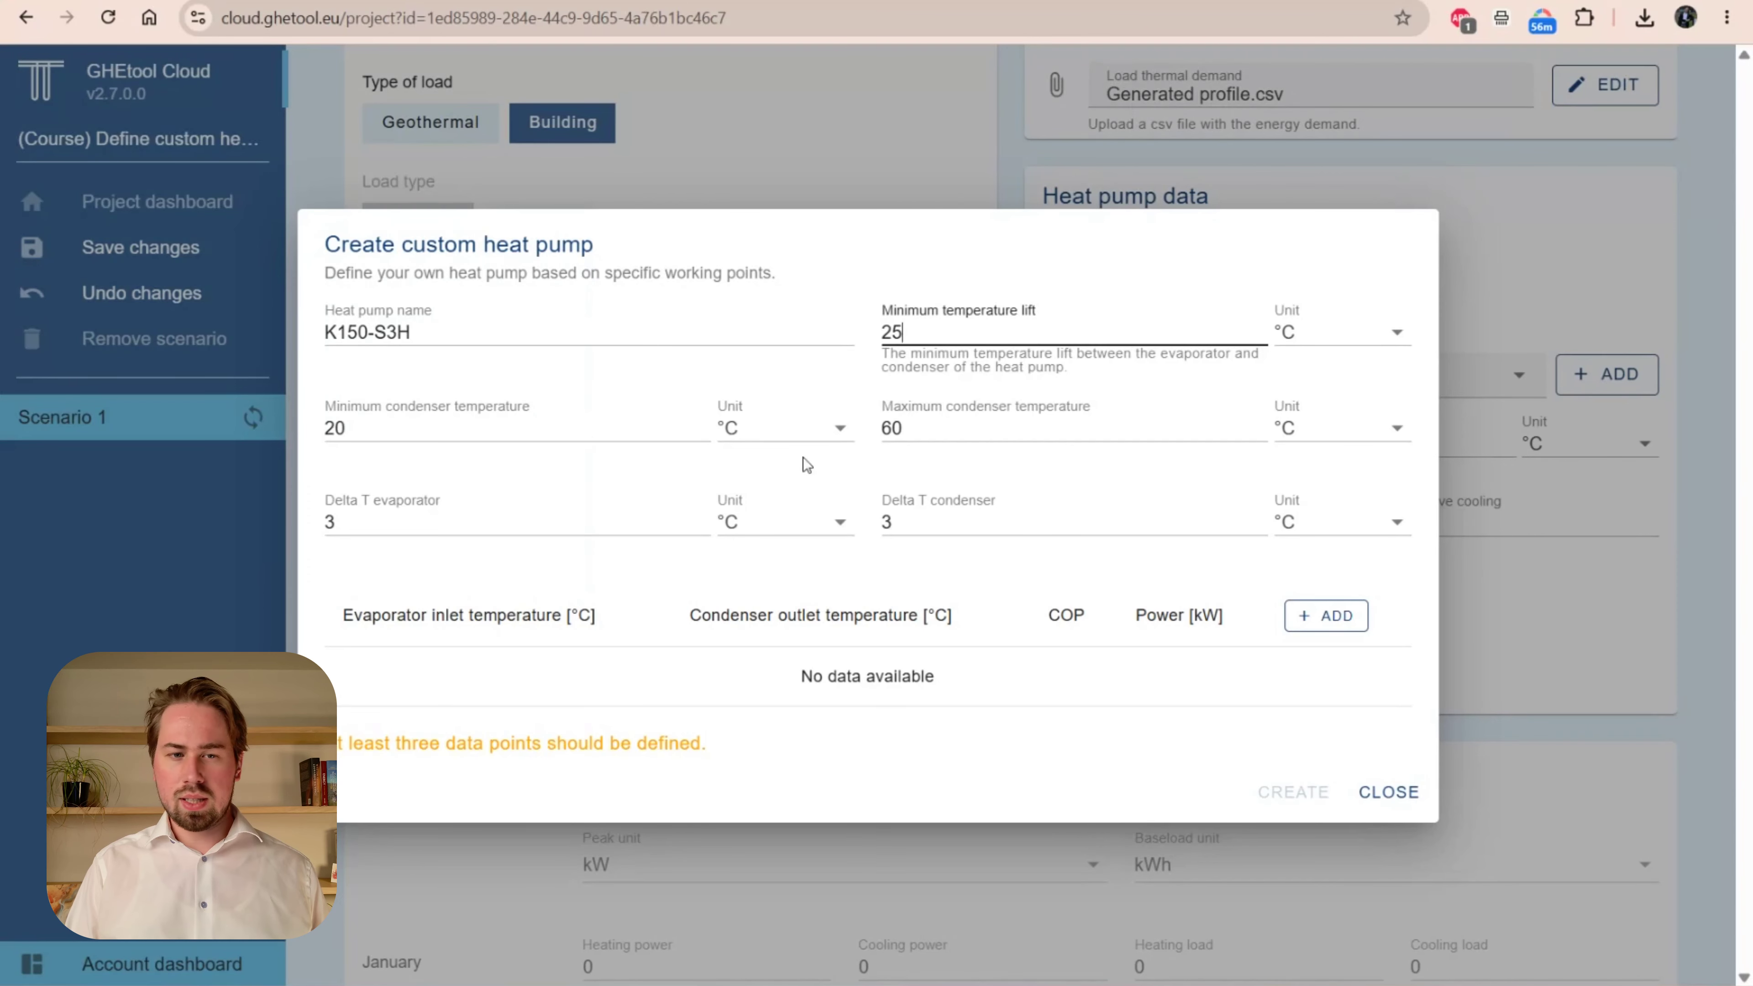
pyautogui.doubleClick(502, 417)
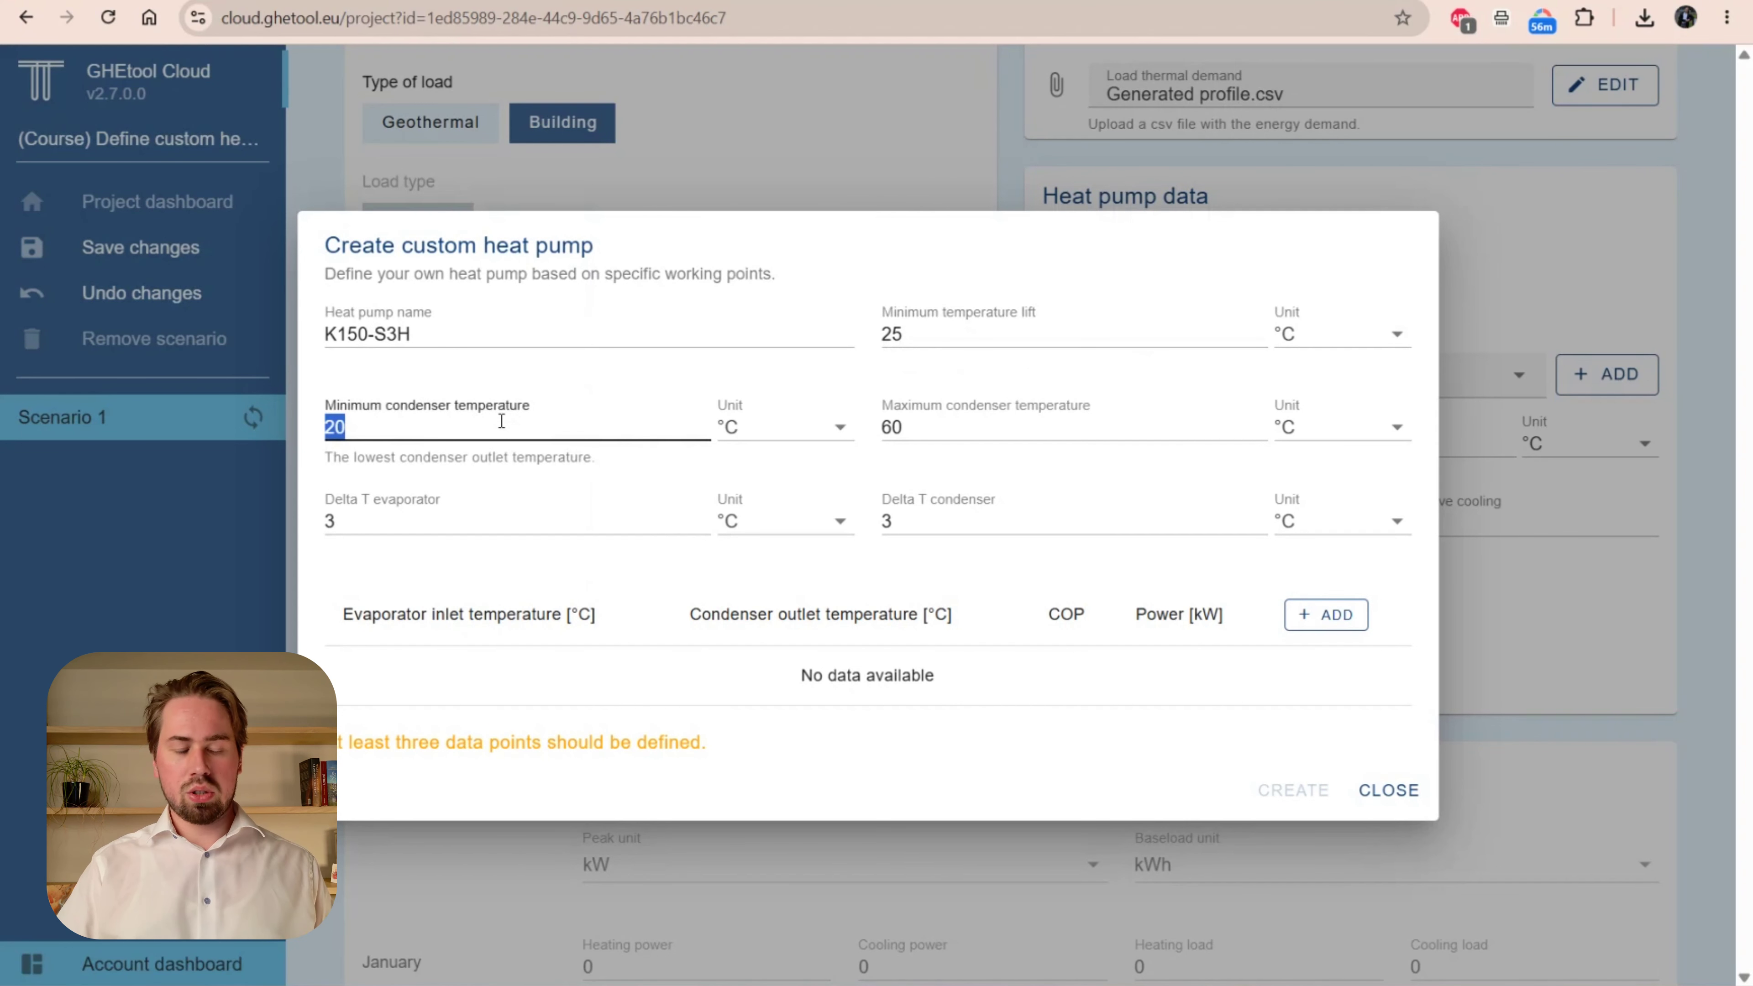
pyautogui.write('35')
pyautogui.press('Tab')
pyautogui.press('Tab')
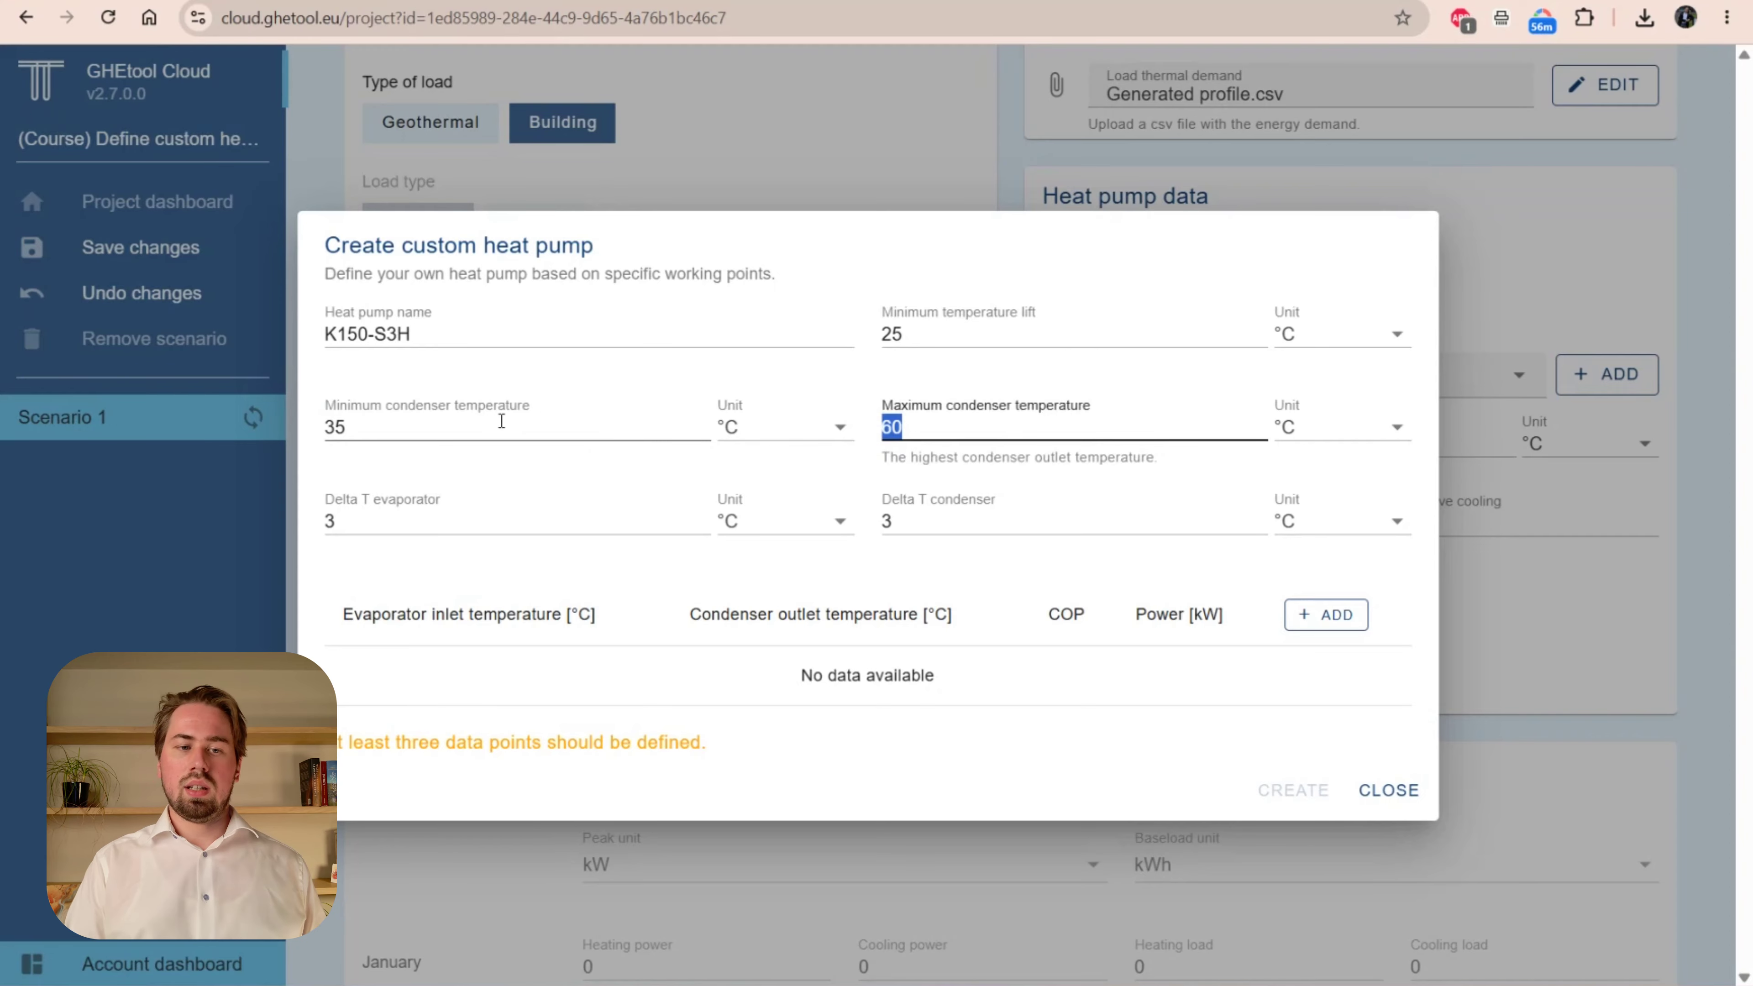
pyautogui.click(619, 571)
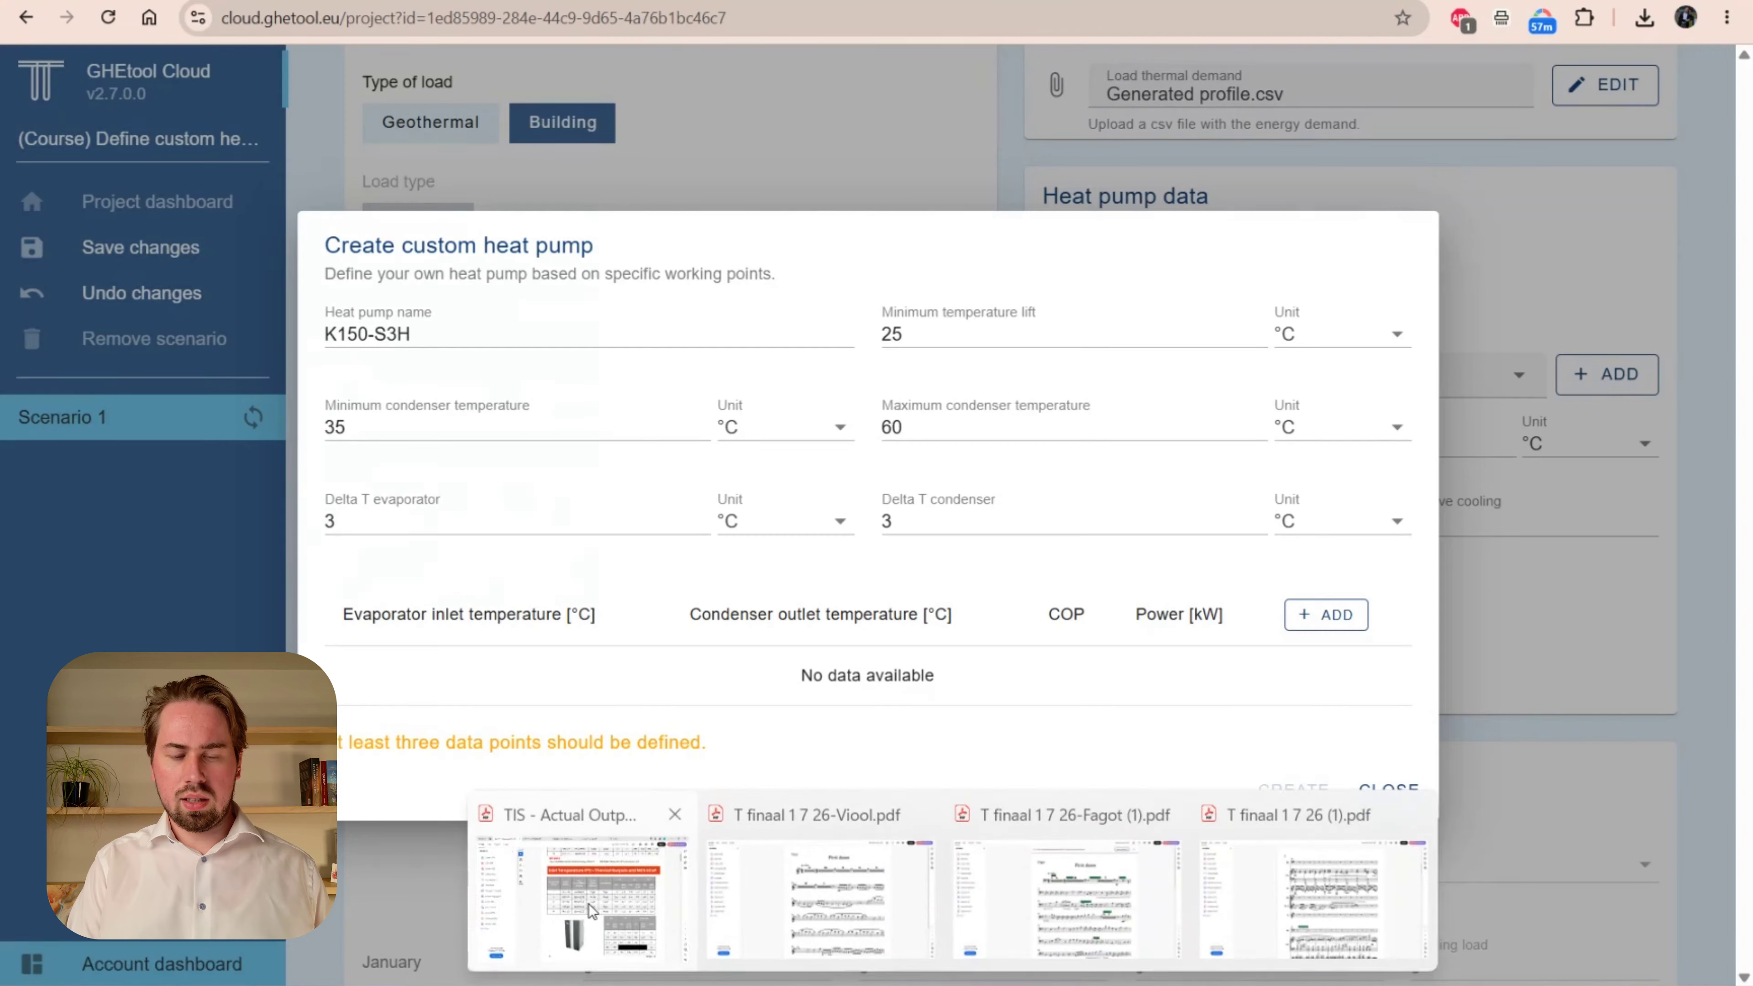
# Step: Consult the K150-S3H rows in the PDF datasheet and add a data point for 0 °C inlet, 35 °C outlet, COP 4.28 and 15.5 kW
pyautogui.click(589, 904)
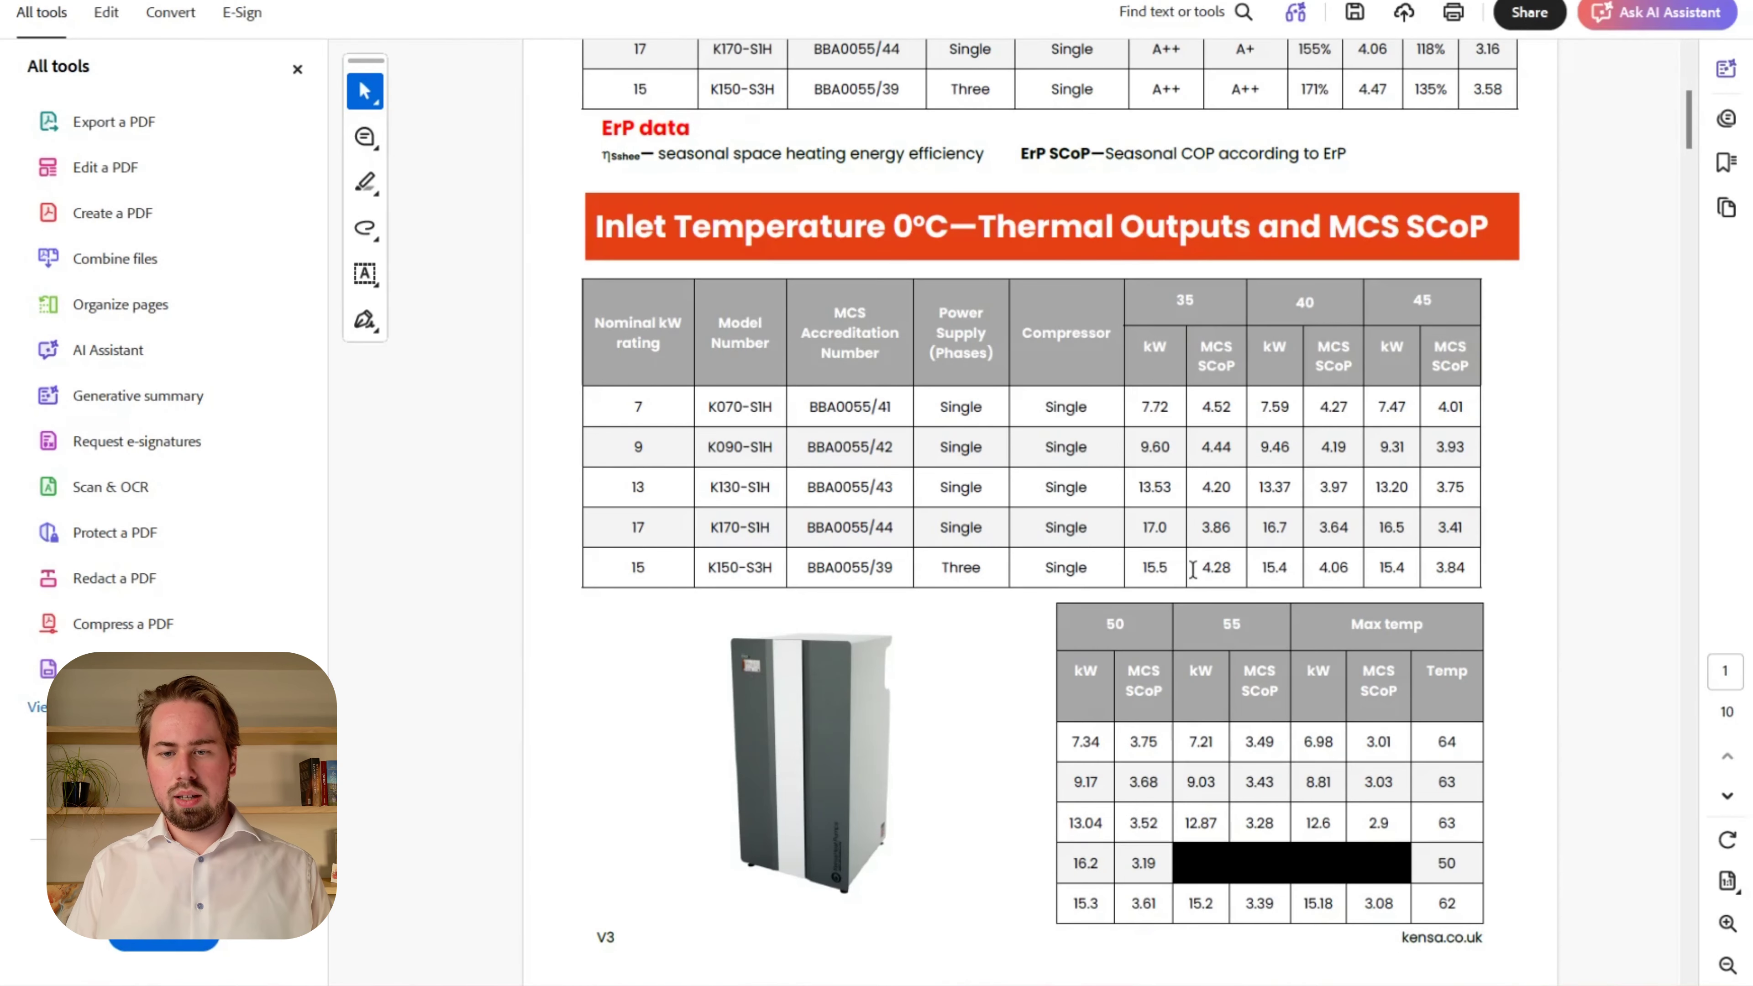
pyautogui.hotkey('alt', 'Tab')
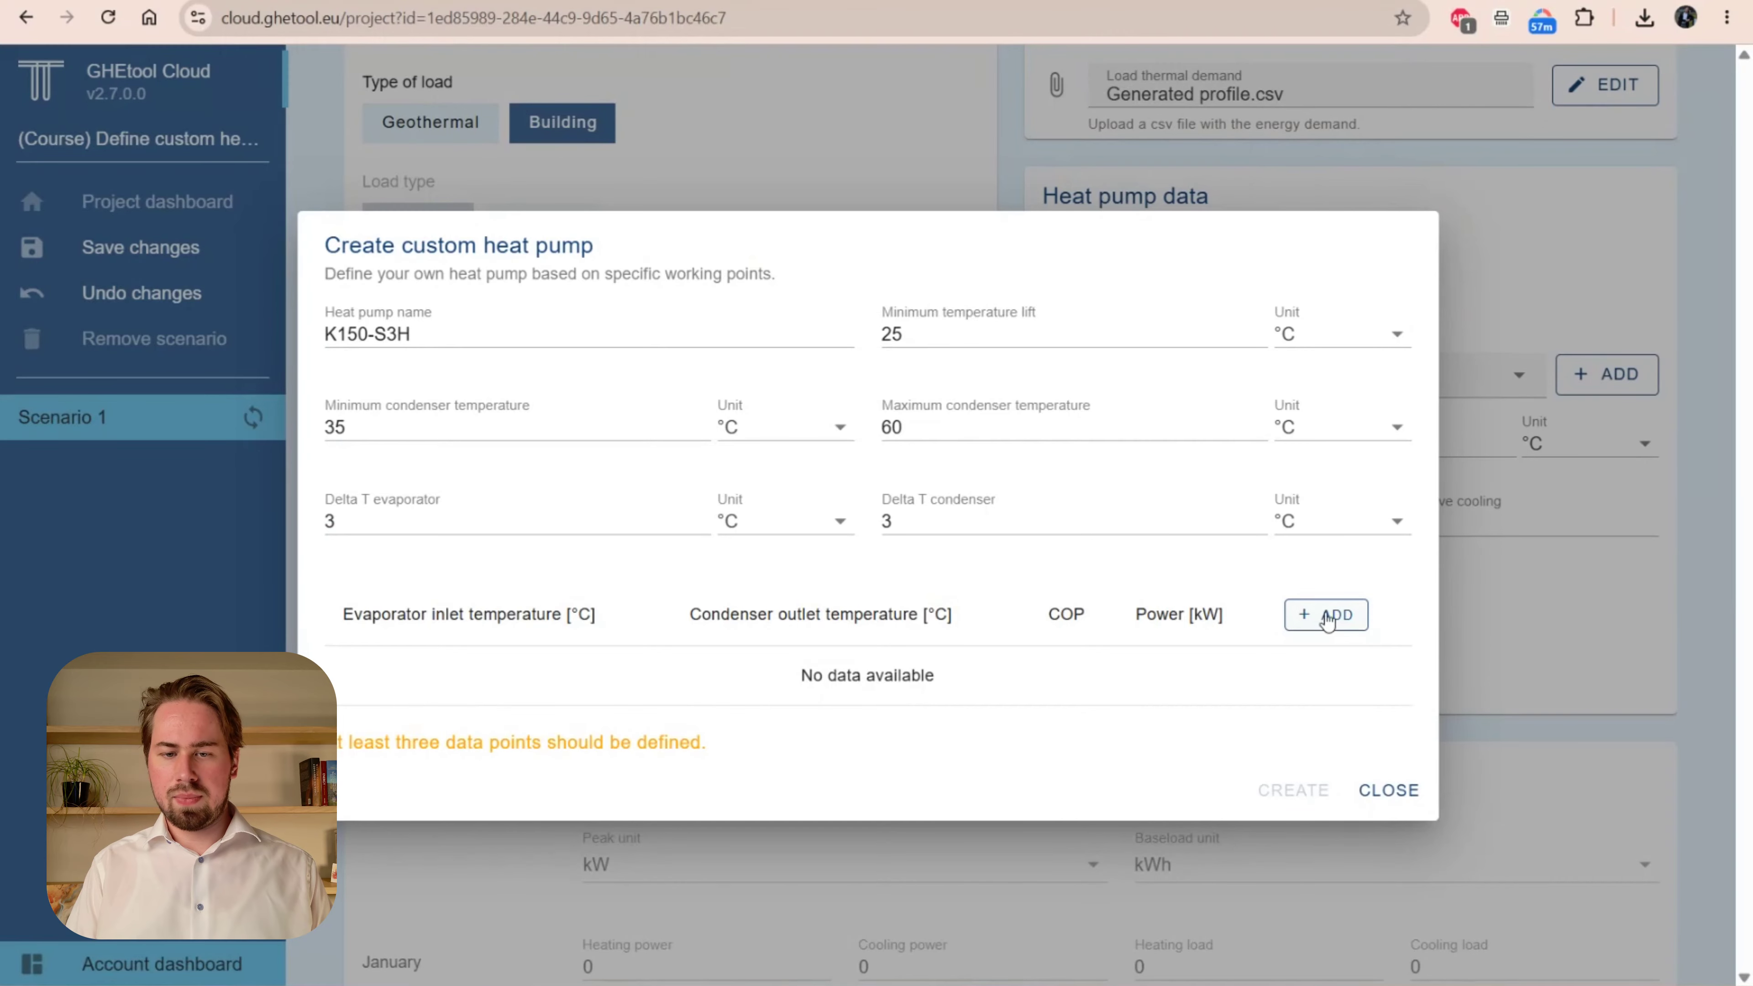
pyautogui.click(1326, 614)
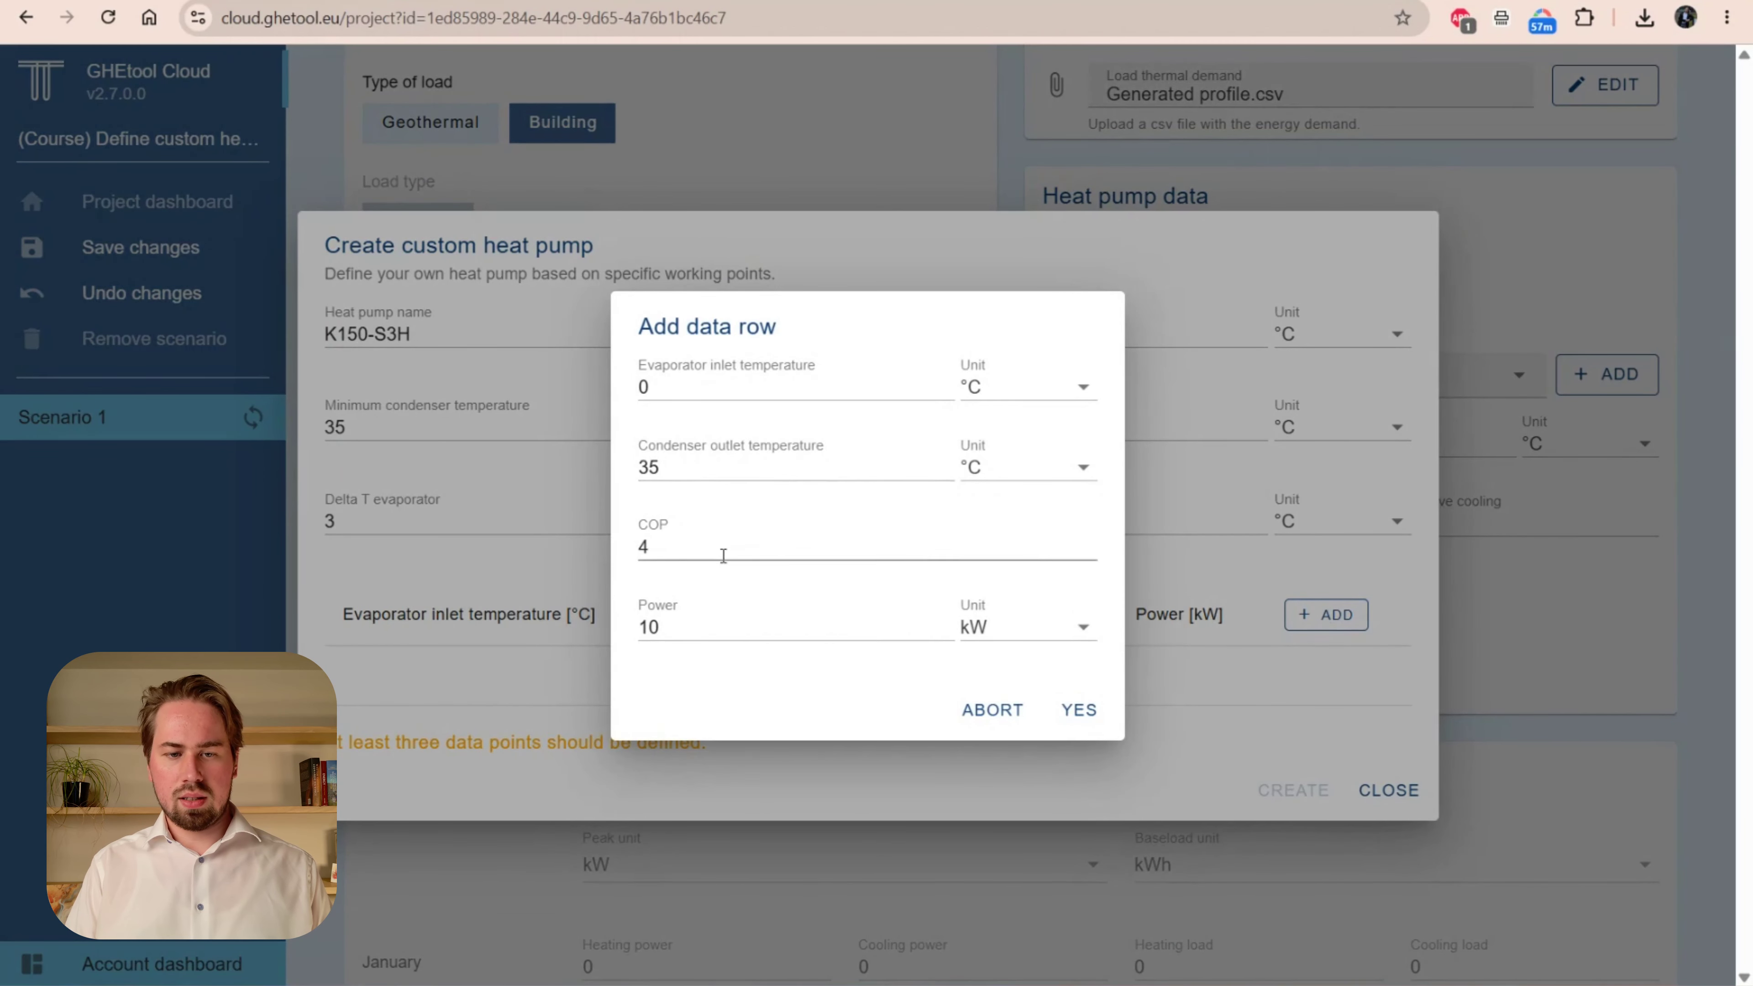
pyautogui.doubleClick(723, 552)
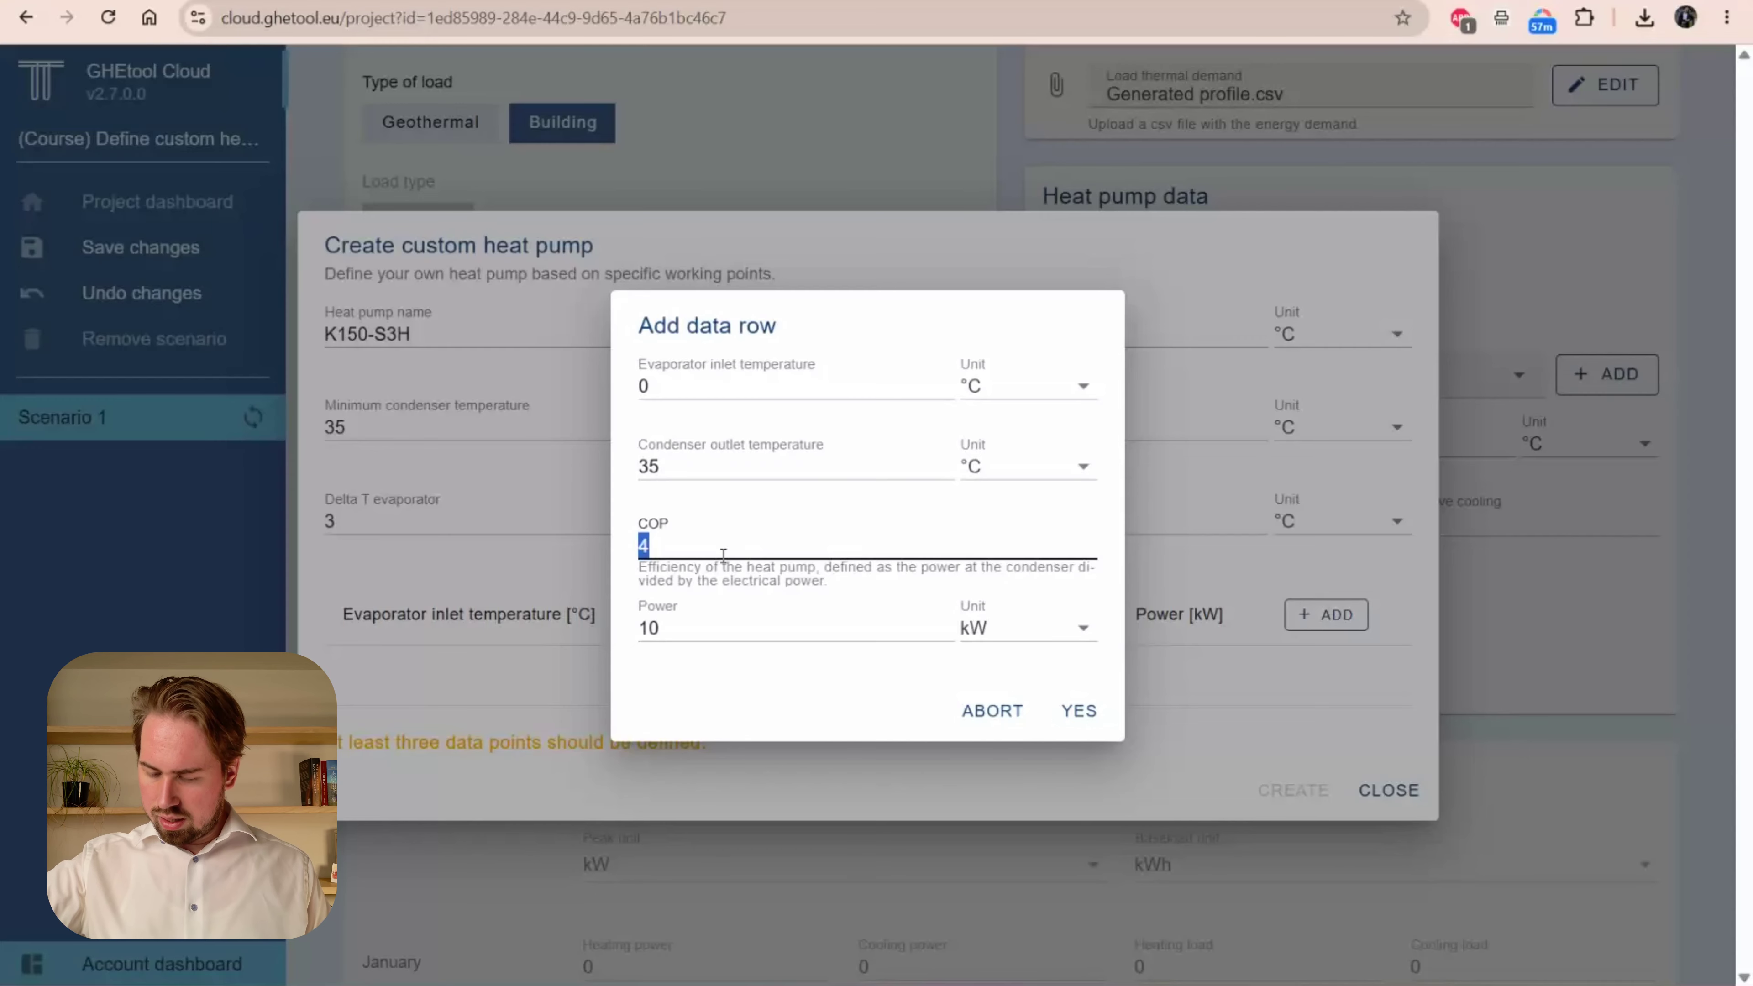
pyautogui.write('4.28')
pyautogui.press('Tab')
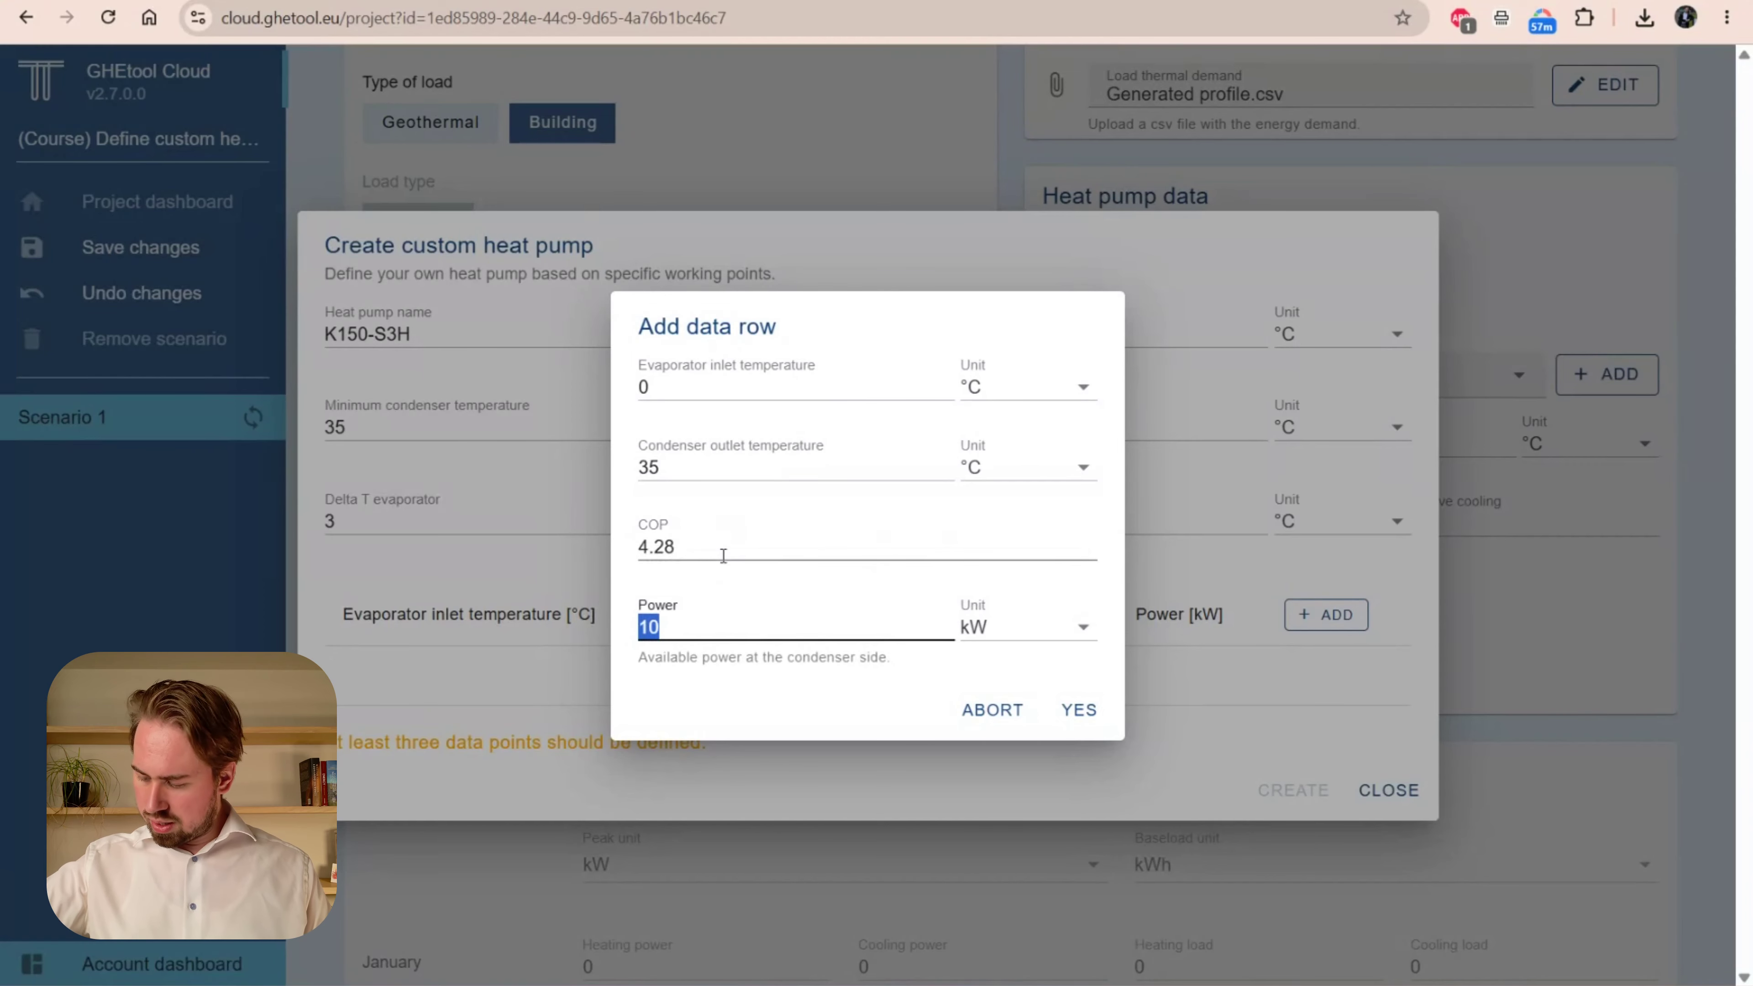
pyautogui.write('15.5')
pyautogui.press('Return')
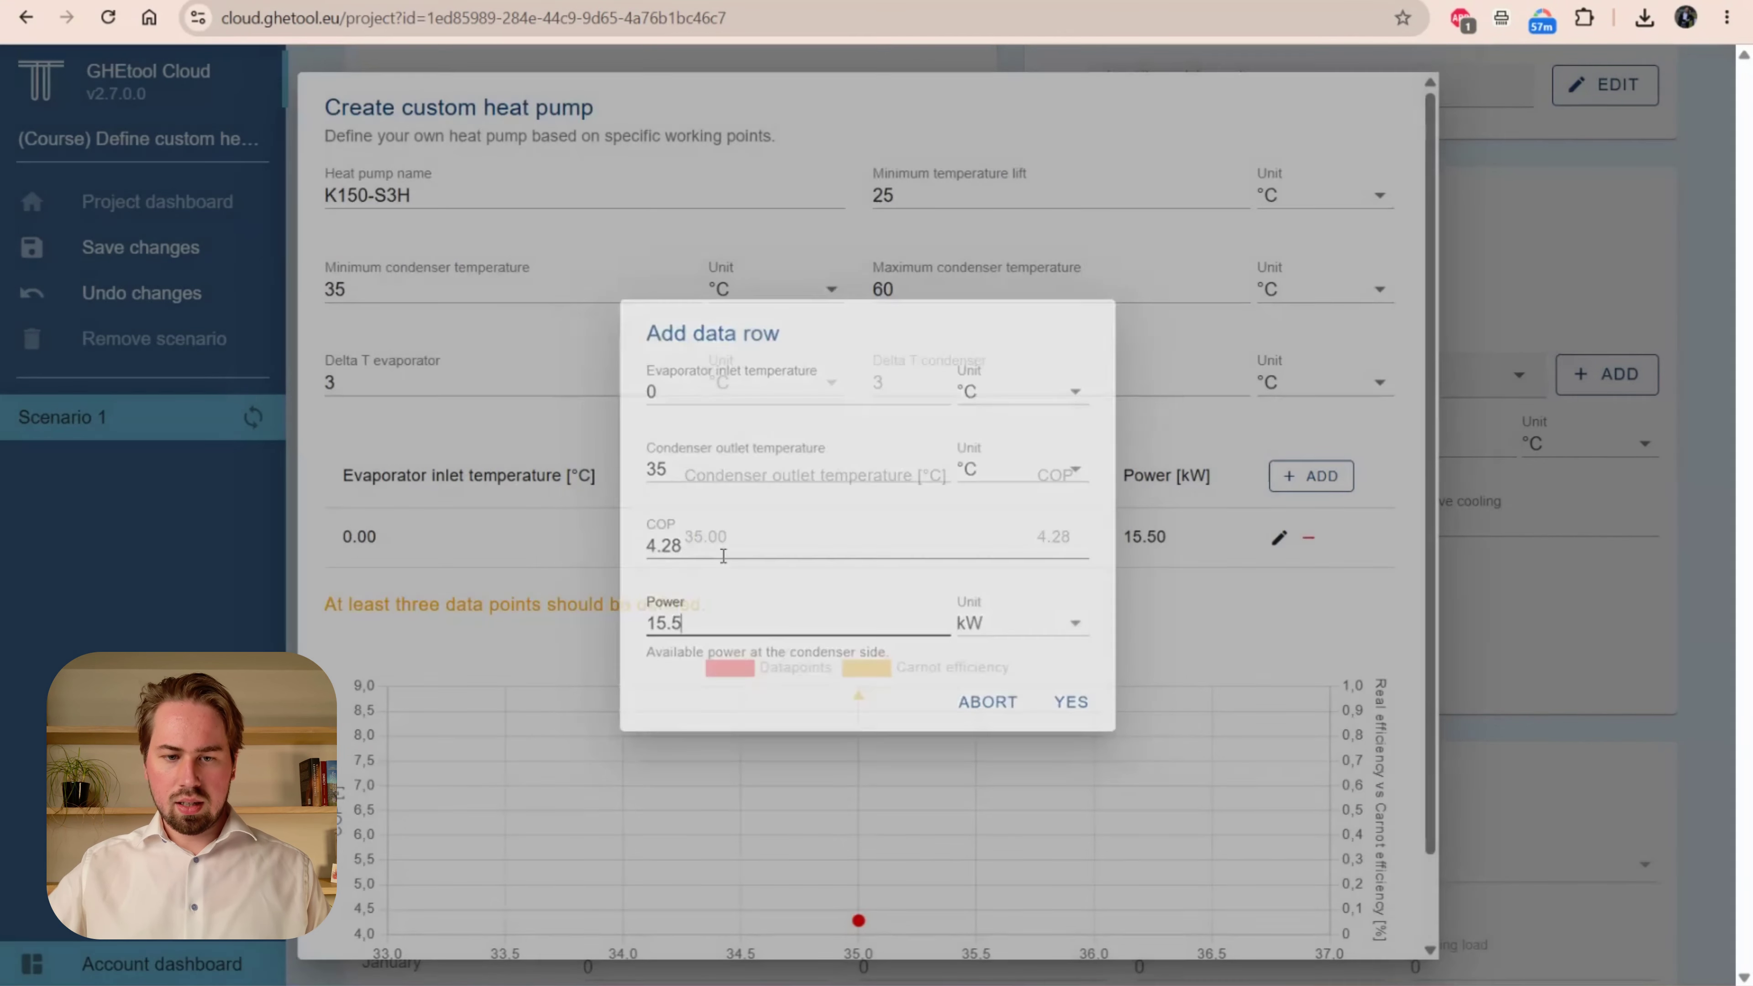
# Step: Add a second data point with 0 °C evaporator inlet, 40 °C condenser outlet, COP 4.06 and 15.4 kW power
pyautogui.scroll(-2, 1379, 683)
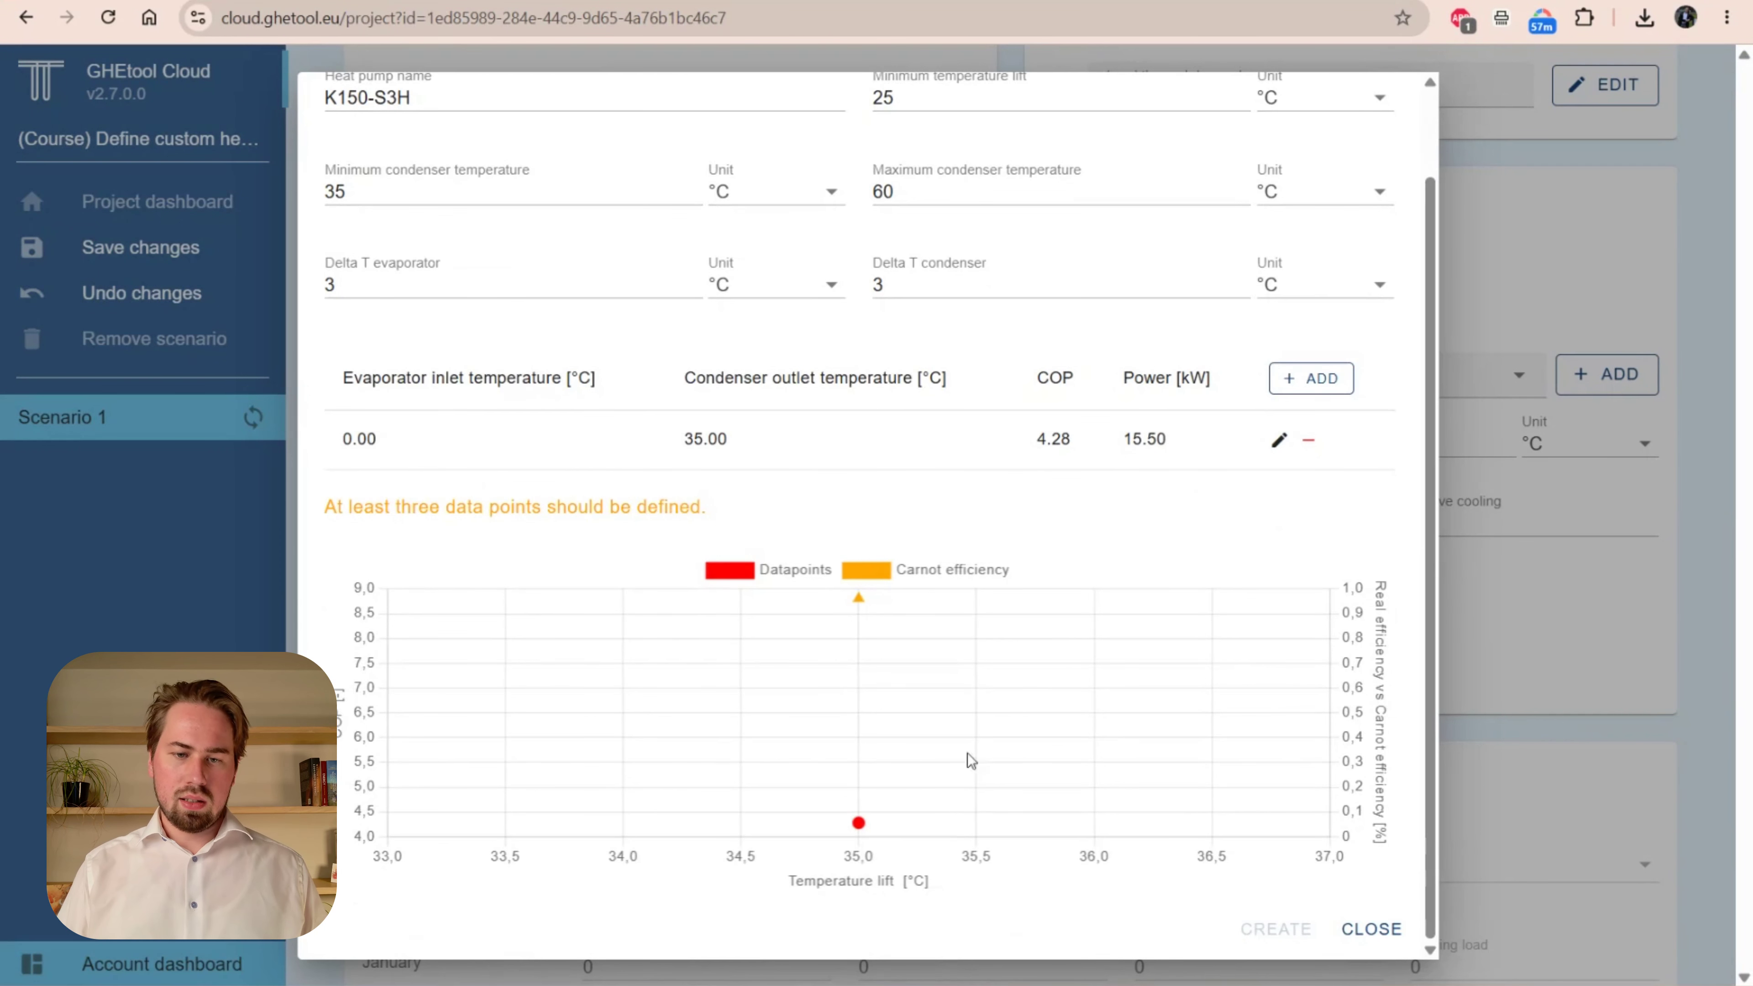
pyautogui.click(1342, 384)
pyautogui.click(802, 474)
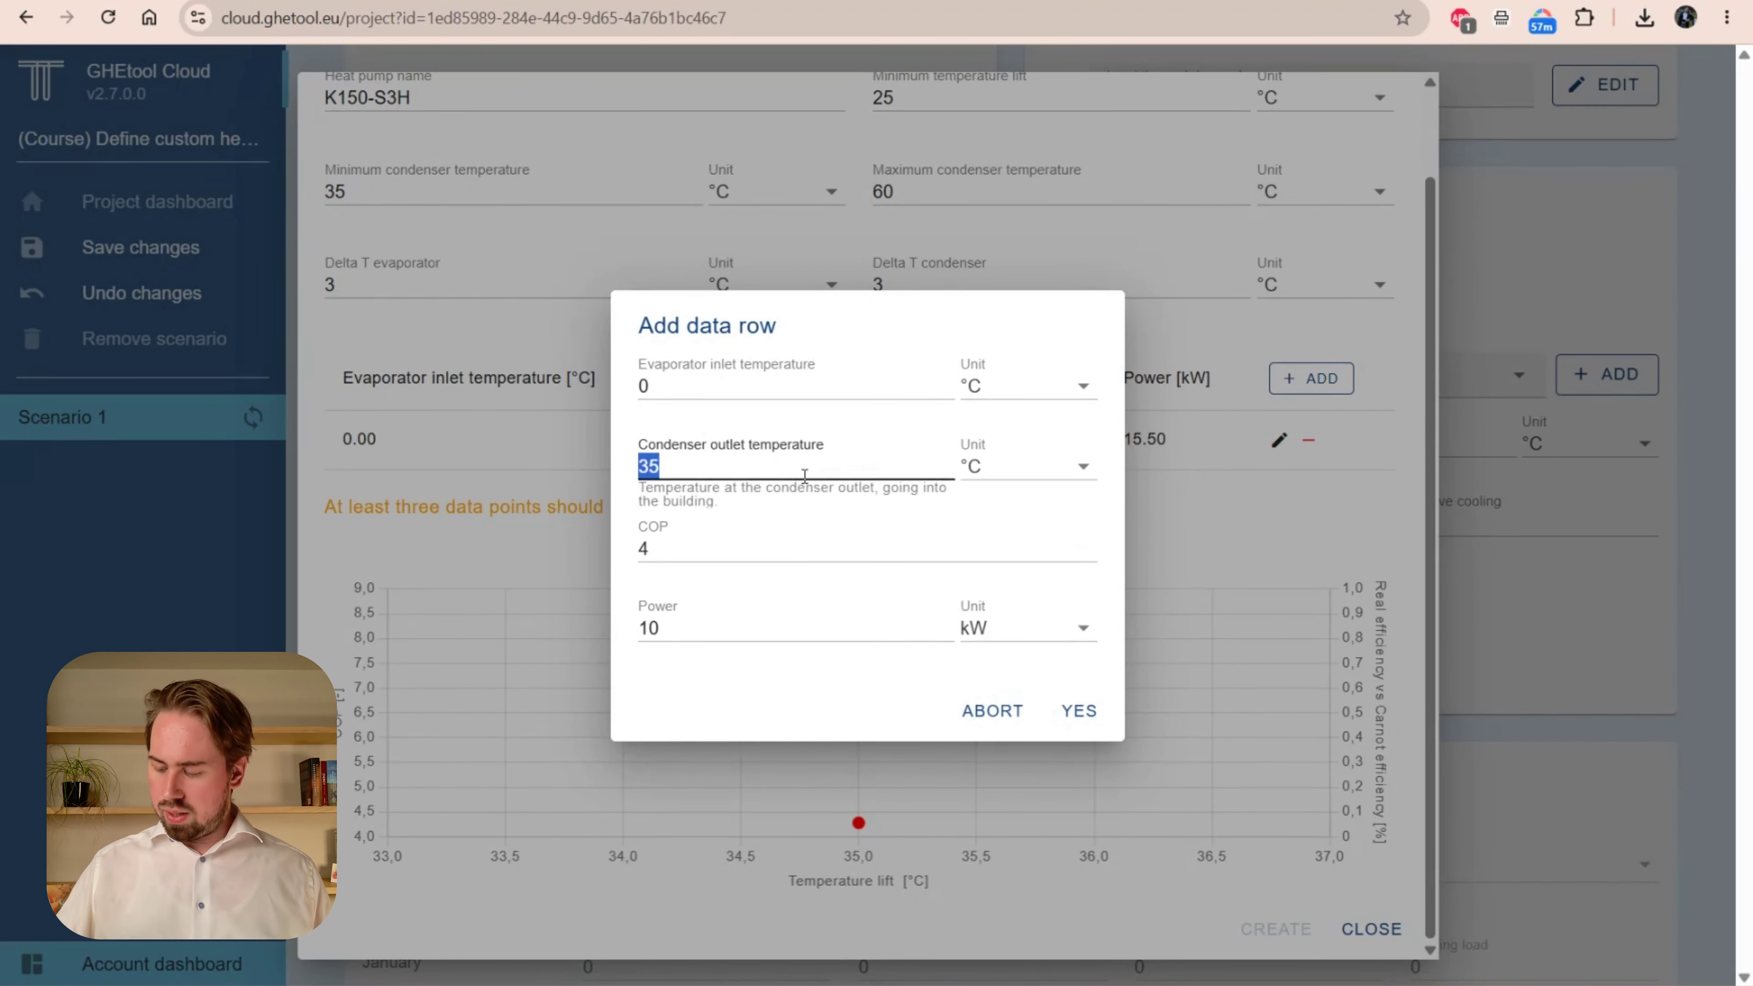
pyautogui.write('40')
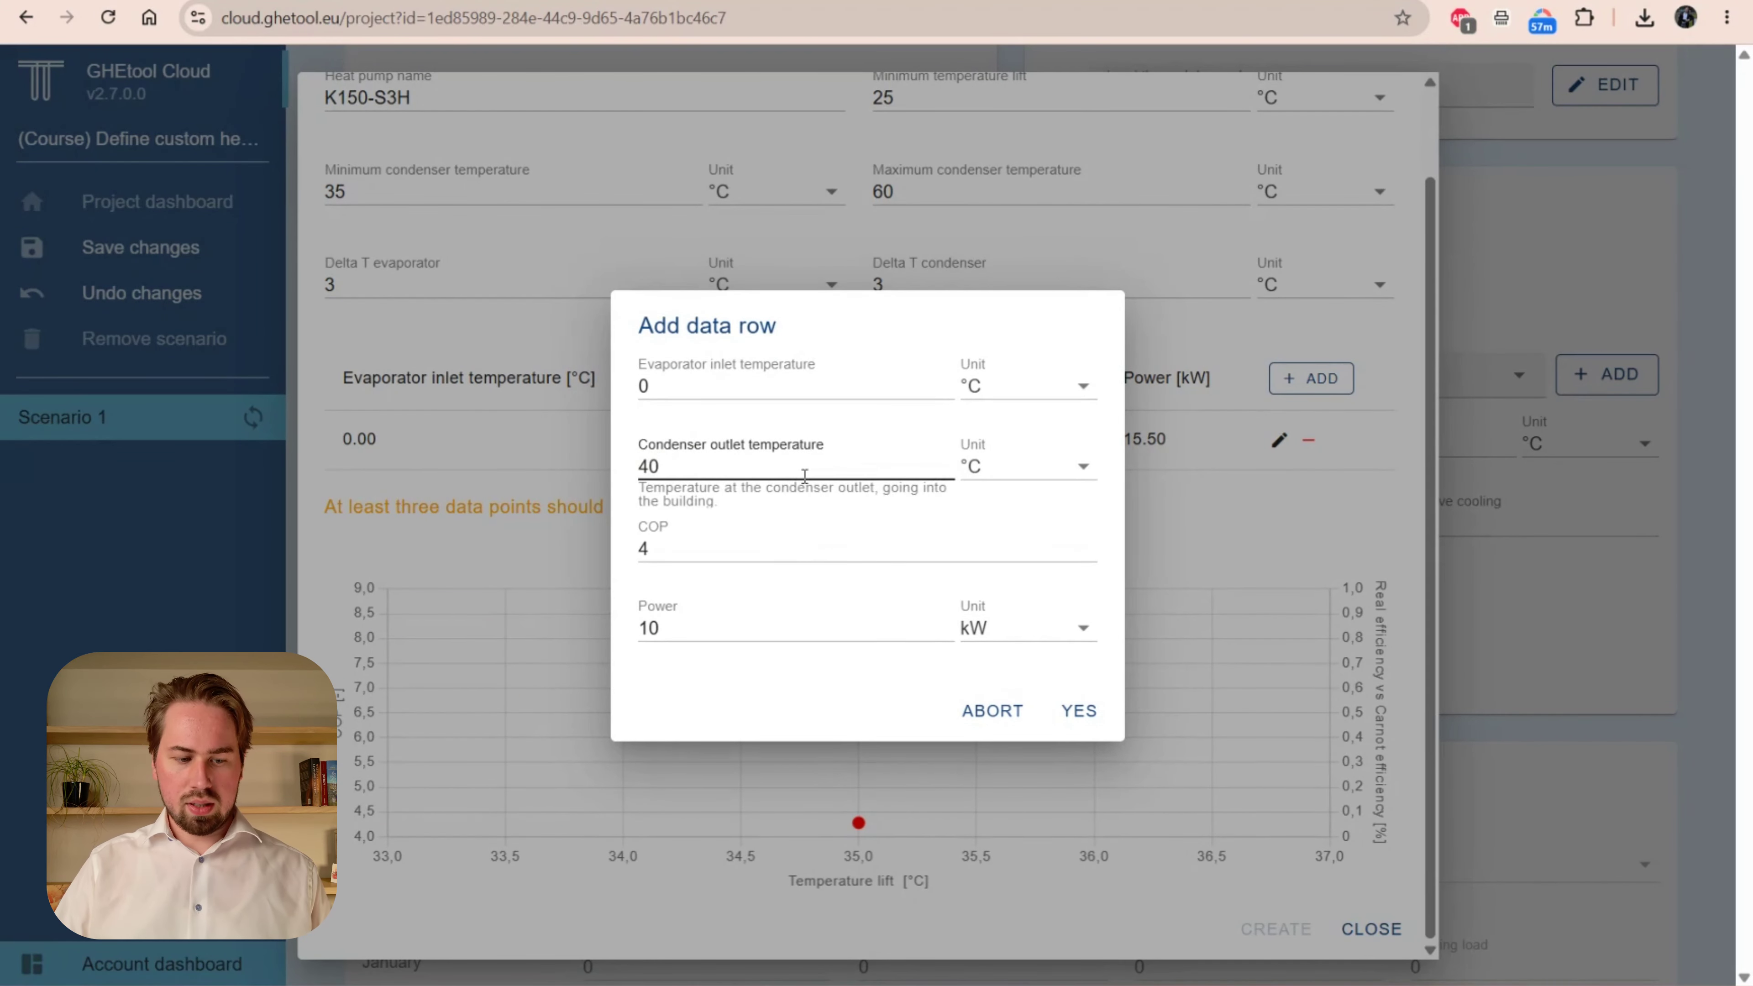
pyautogui.press('Tab')
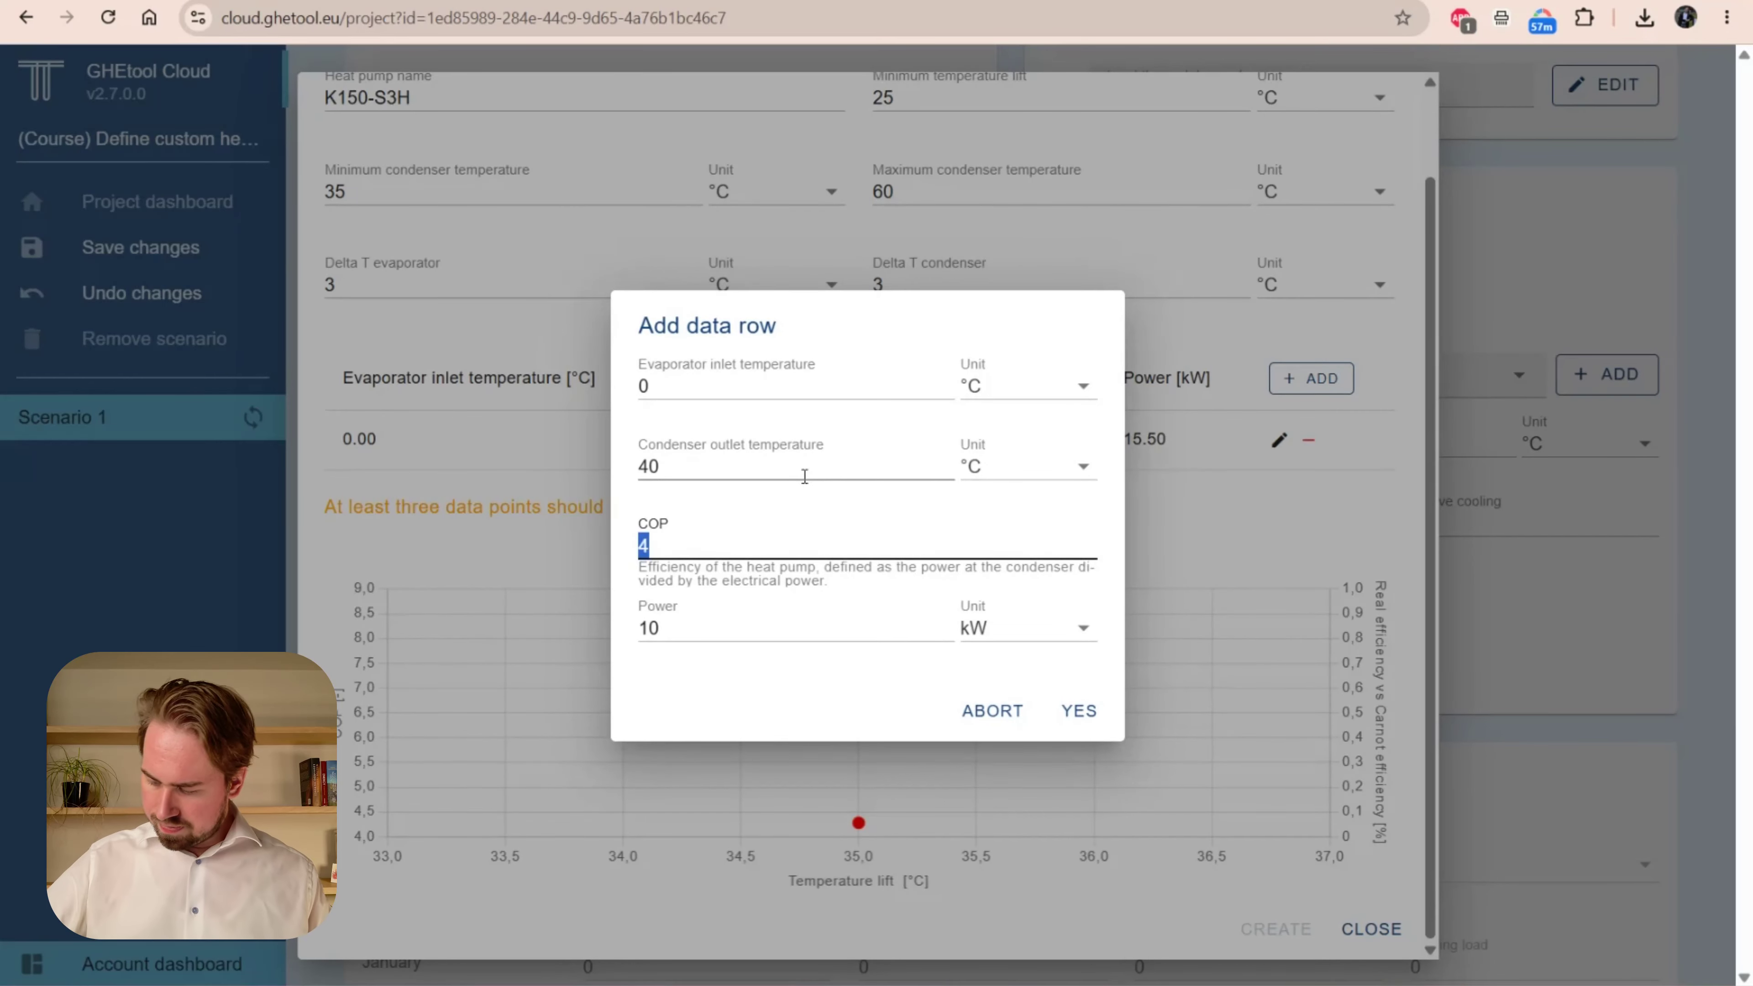
pyautogui.write('4.06')
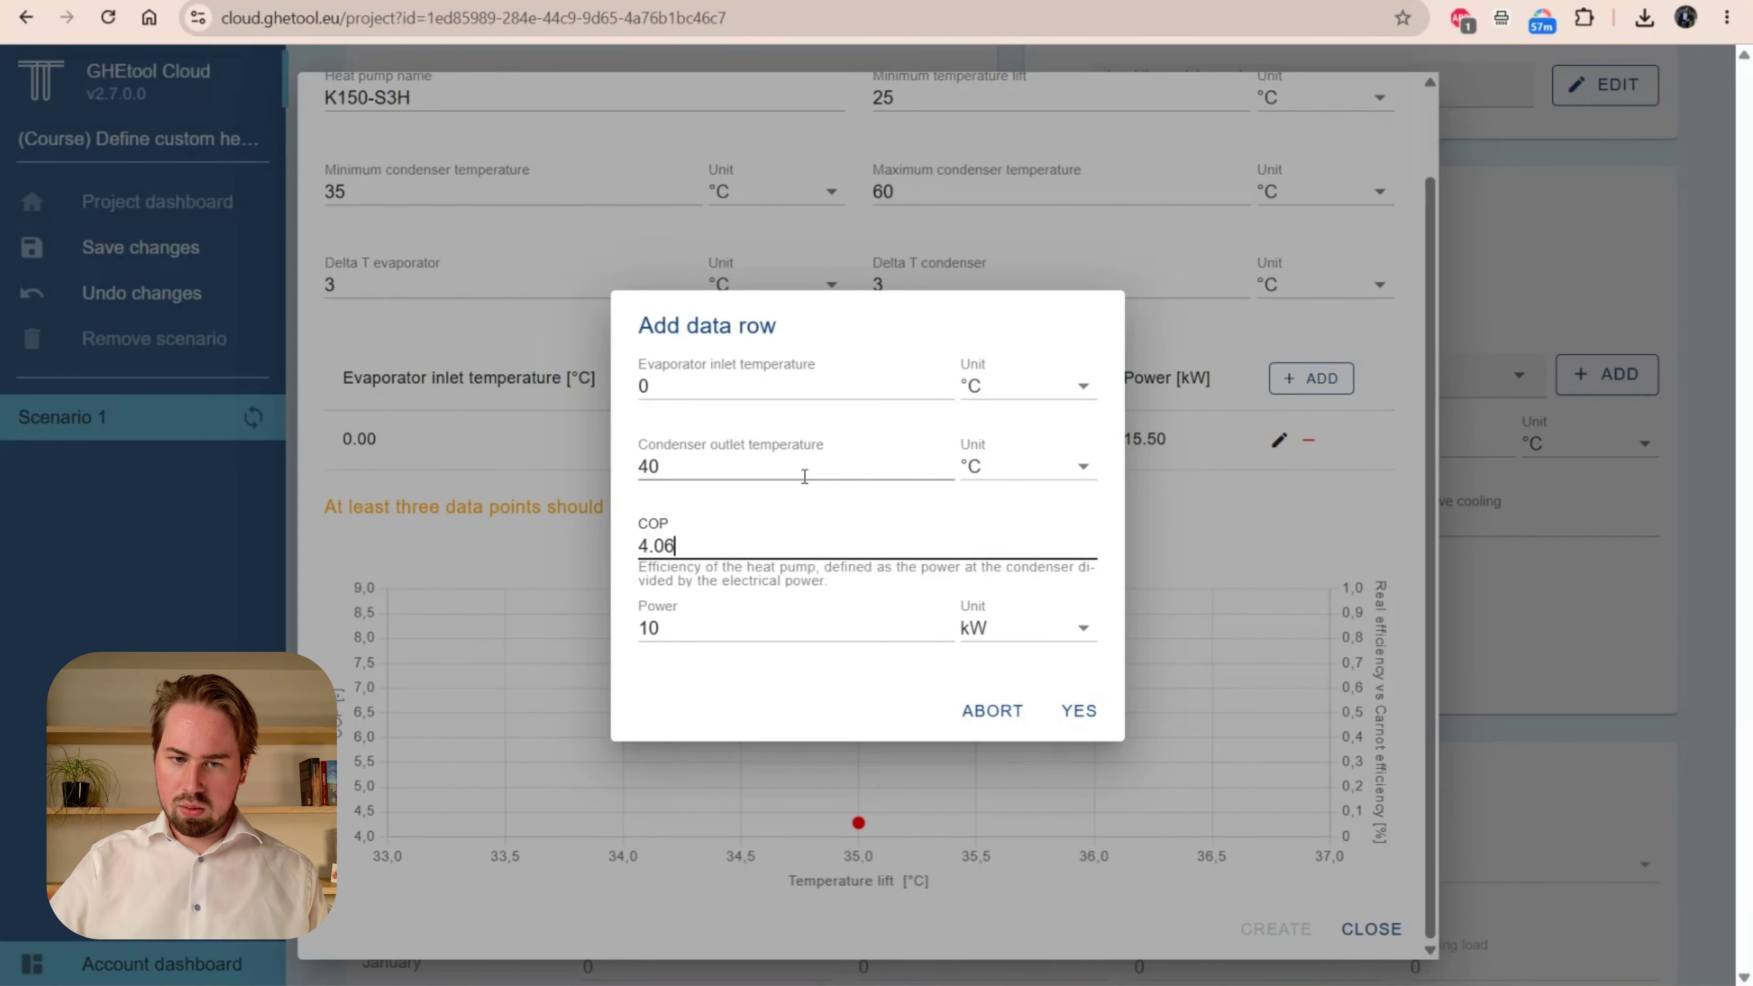
pyautogui.press('Tab')
pyautogui.write('15.4')
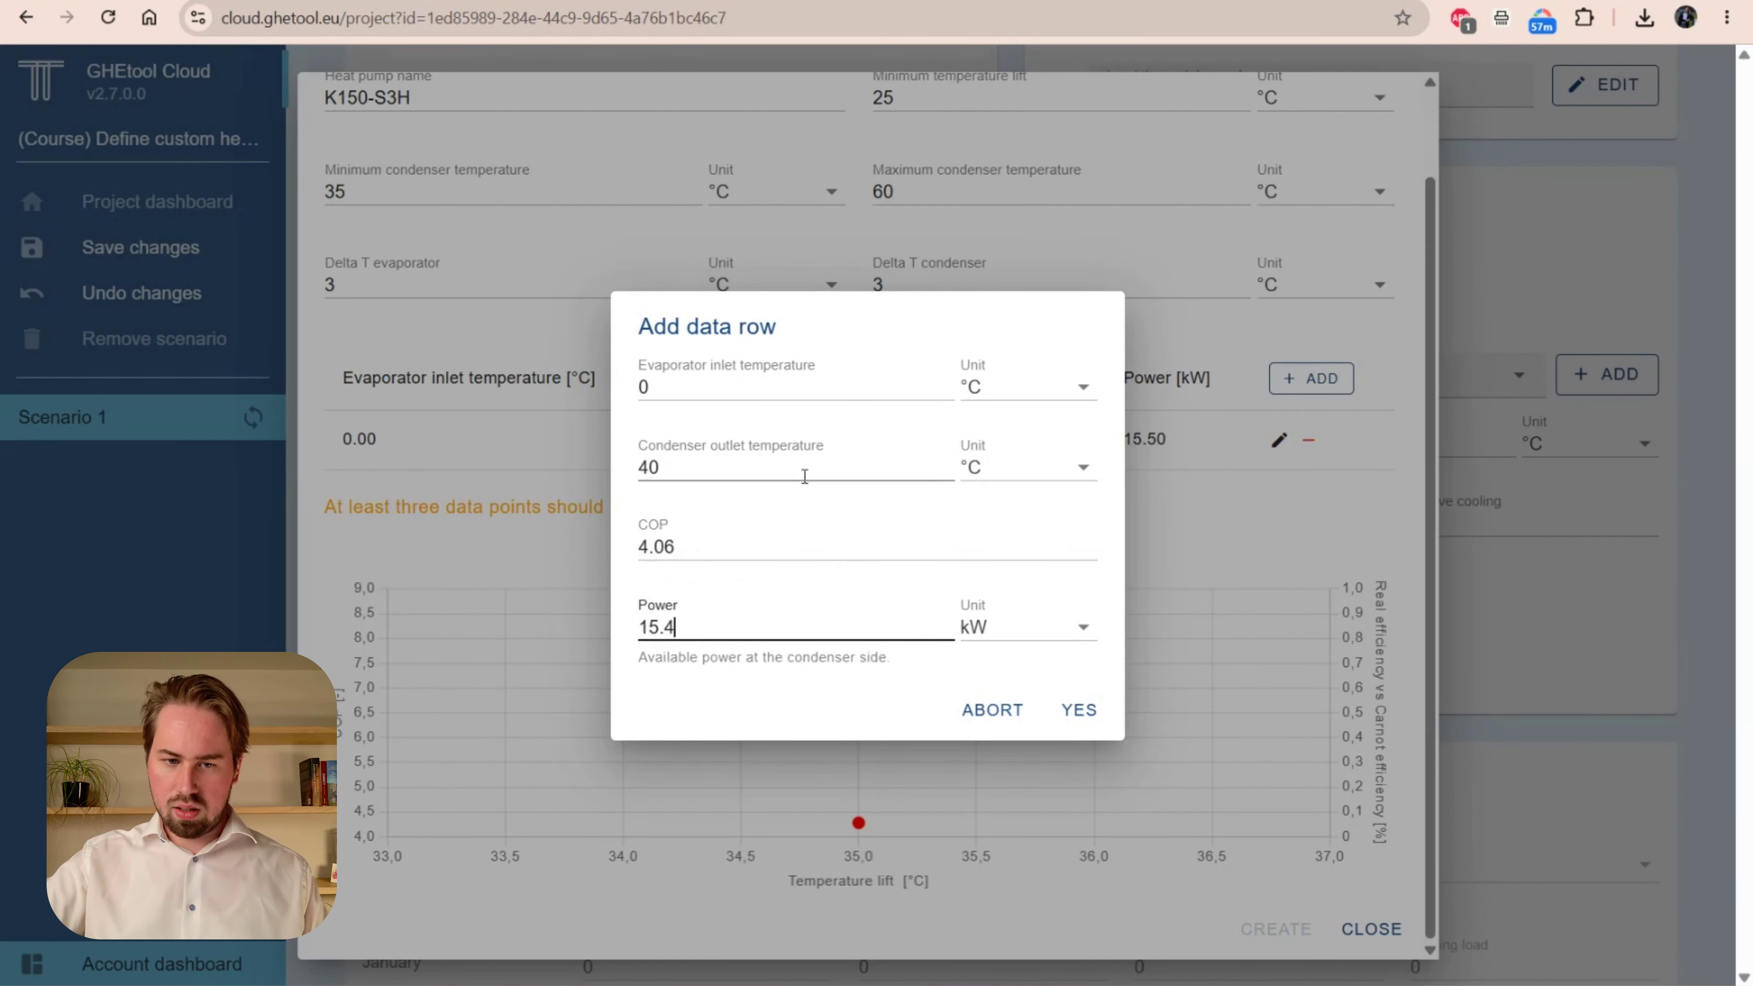
pyautogui.press('Return')
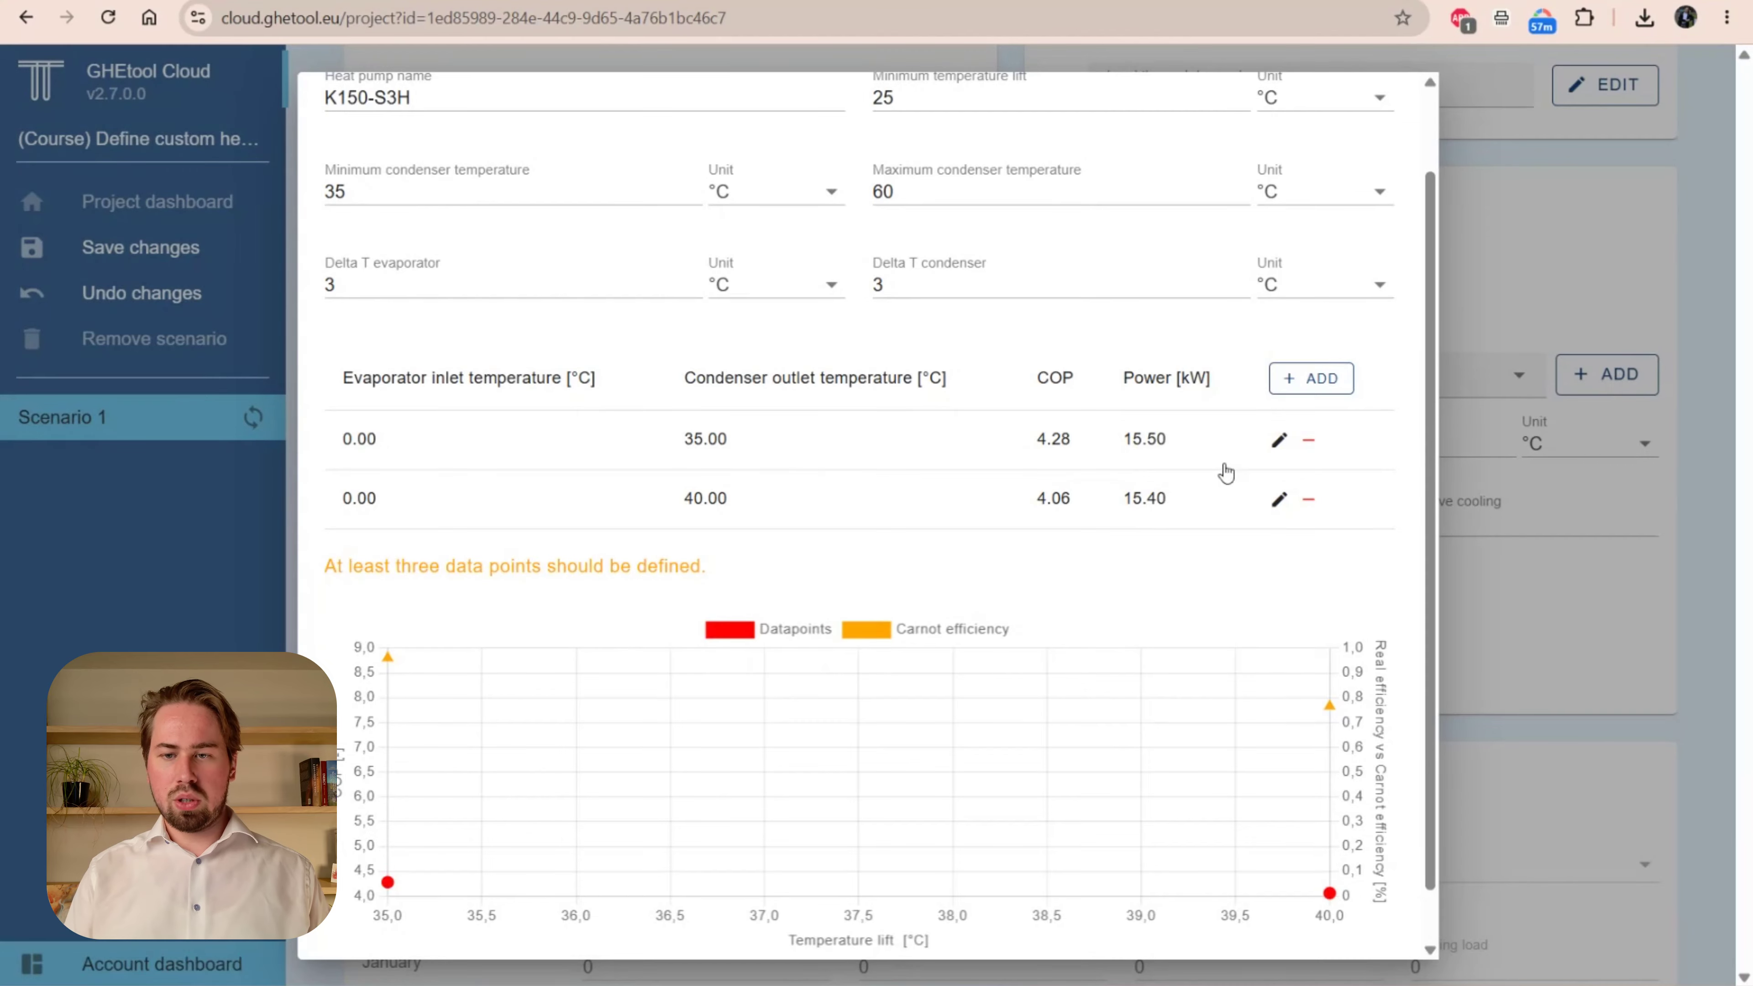
# Step: Add a third data point with 0 °C evaporator inlet, 45 °C condenser outlet, COP 3.84 and 15.4 kW power
pyautogui.click(1311, 379)
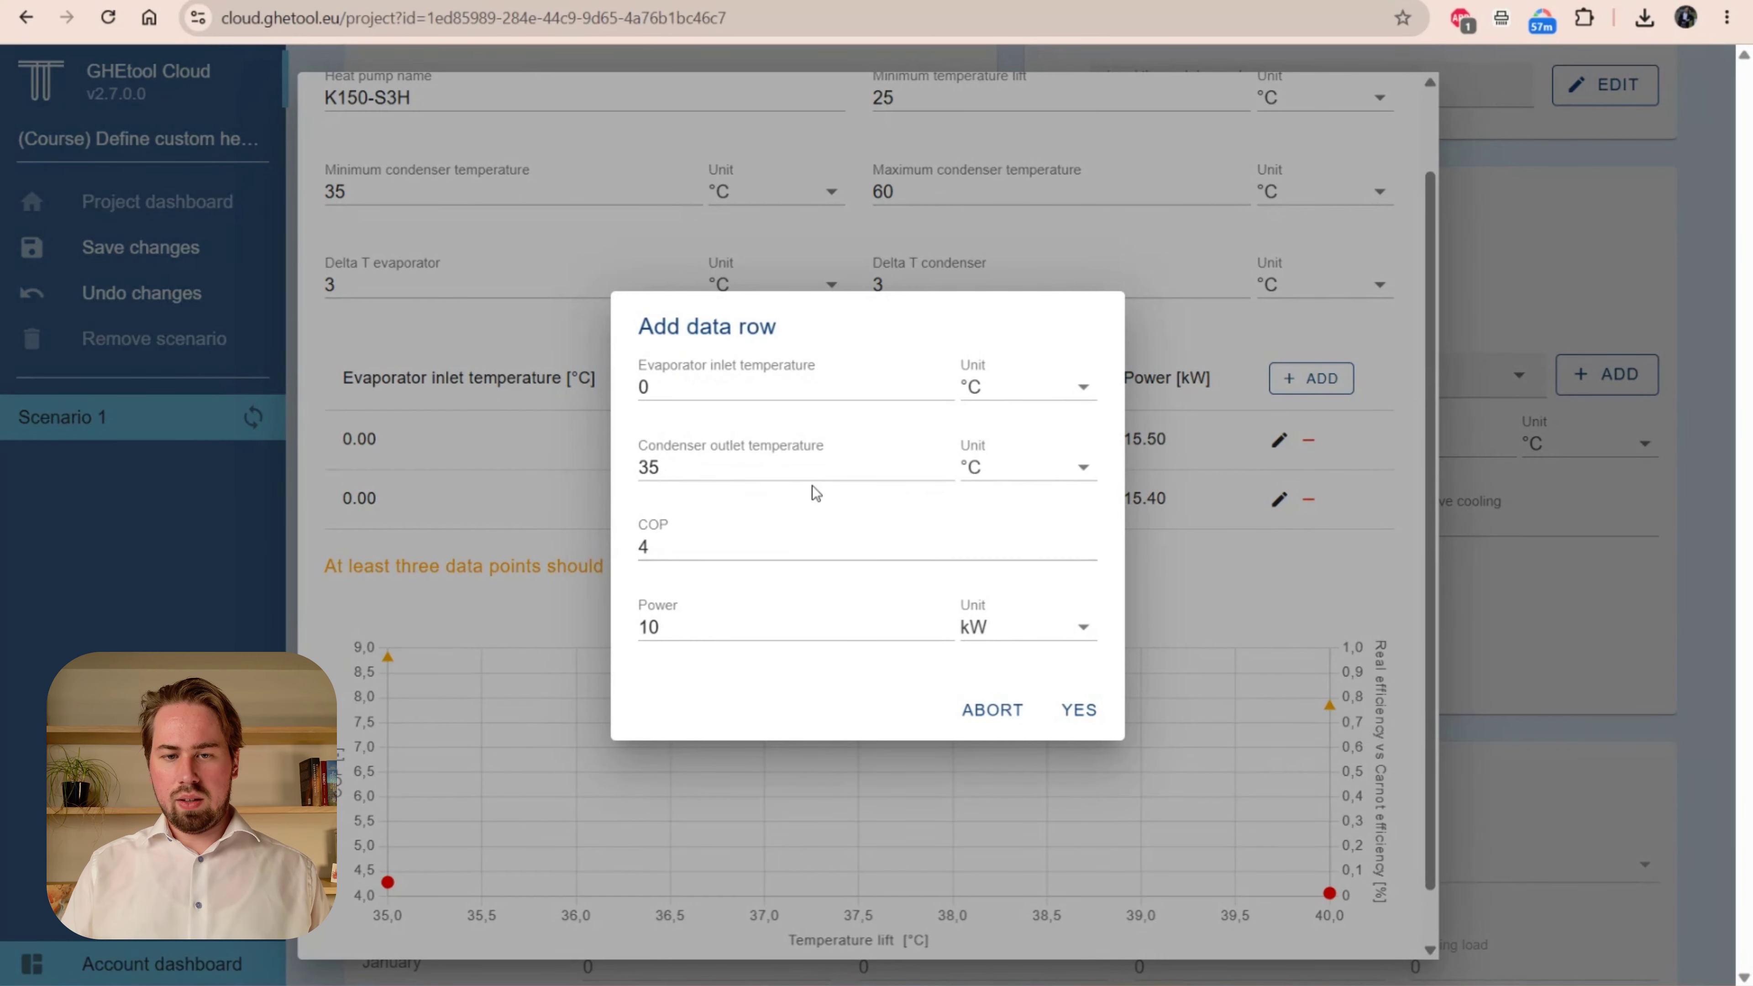
pyautogui.click(818, 467)
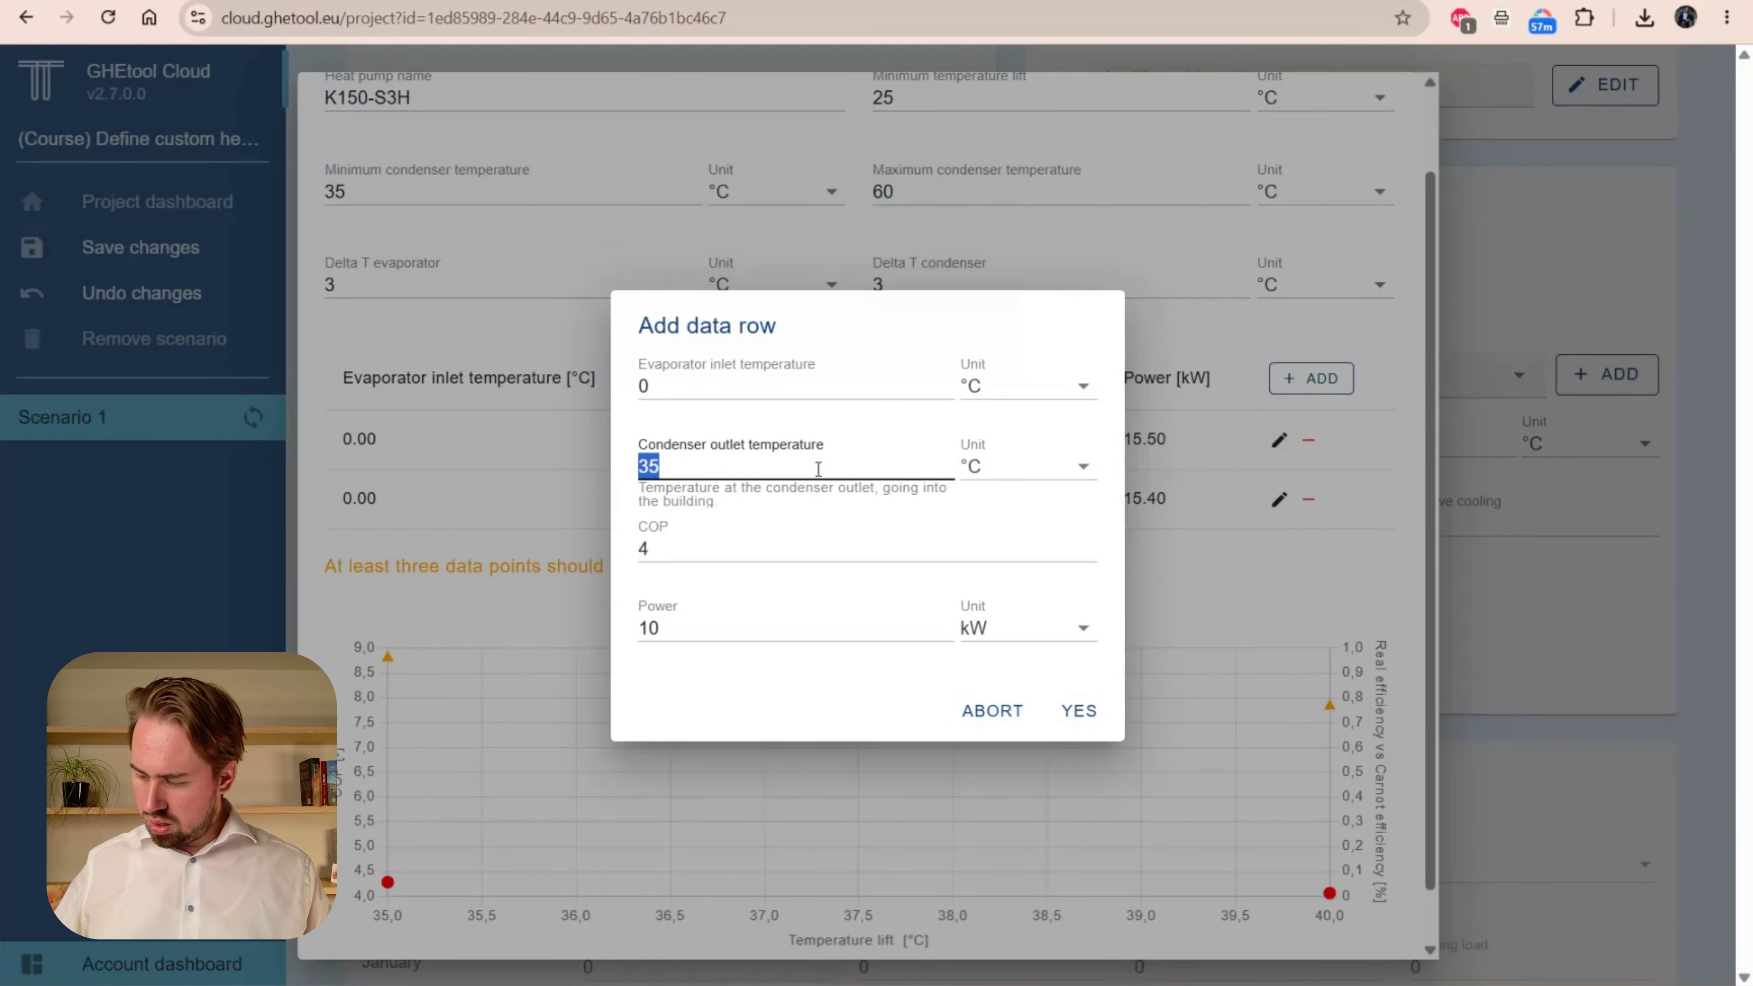
pyautogui.write('45')
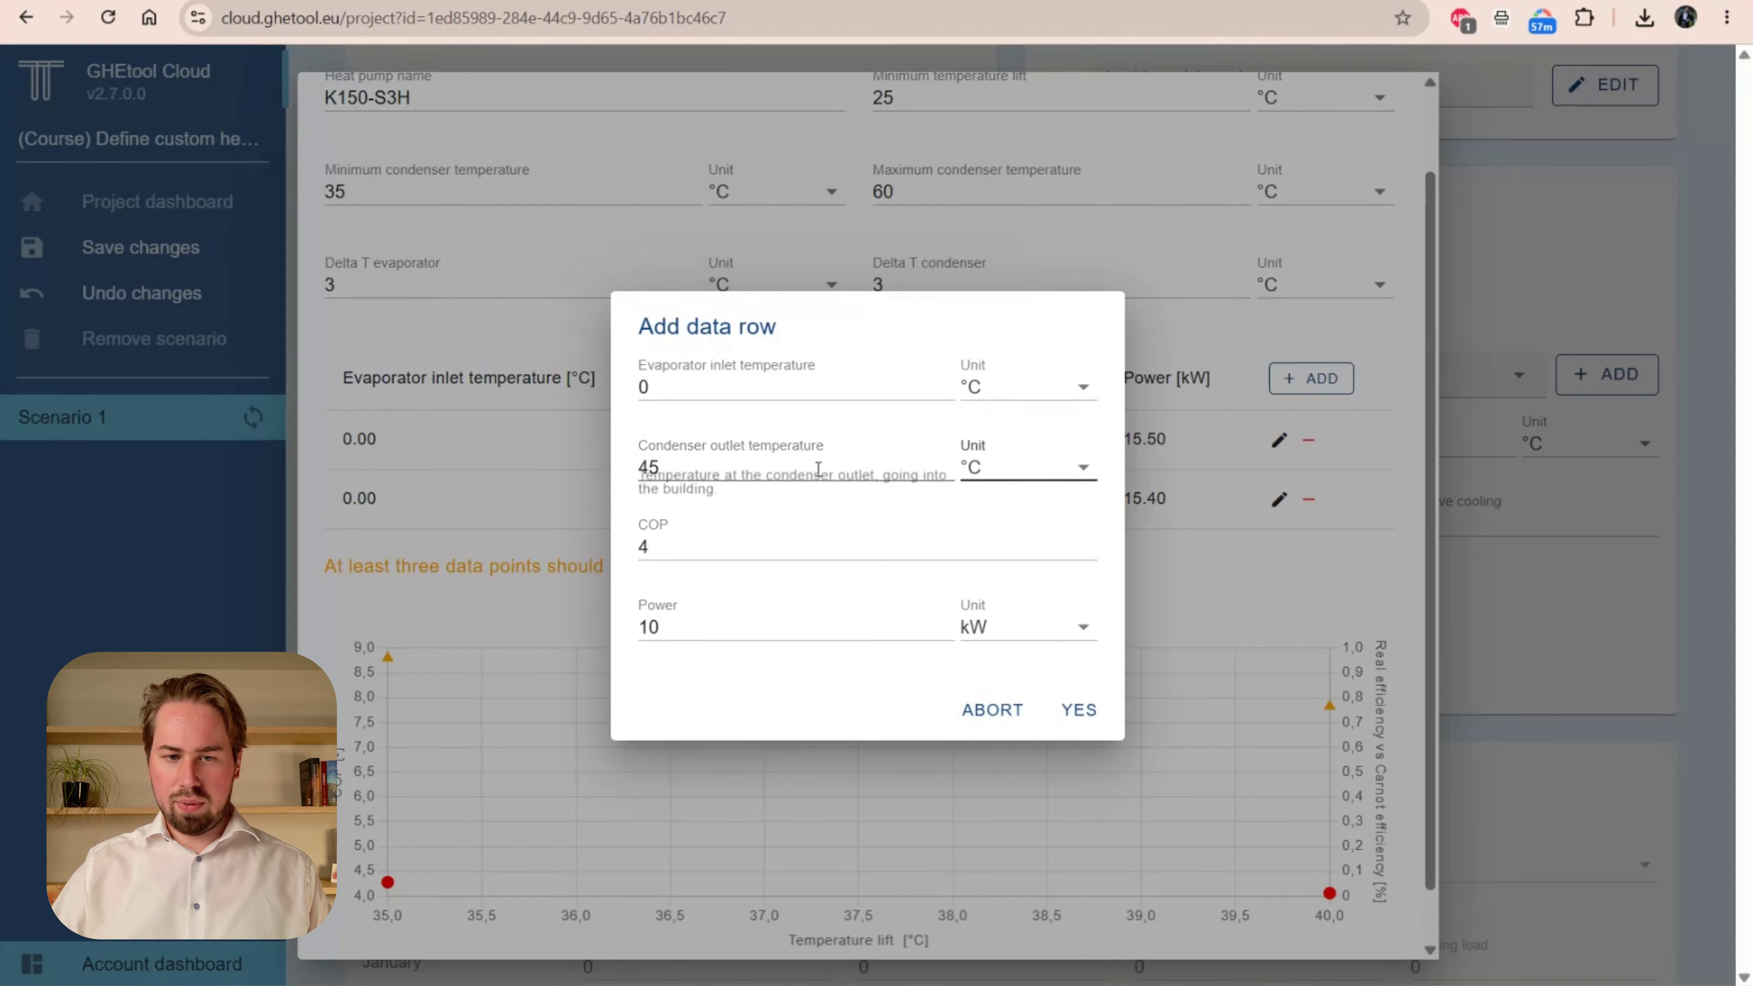
pyautogui.press('Tab')
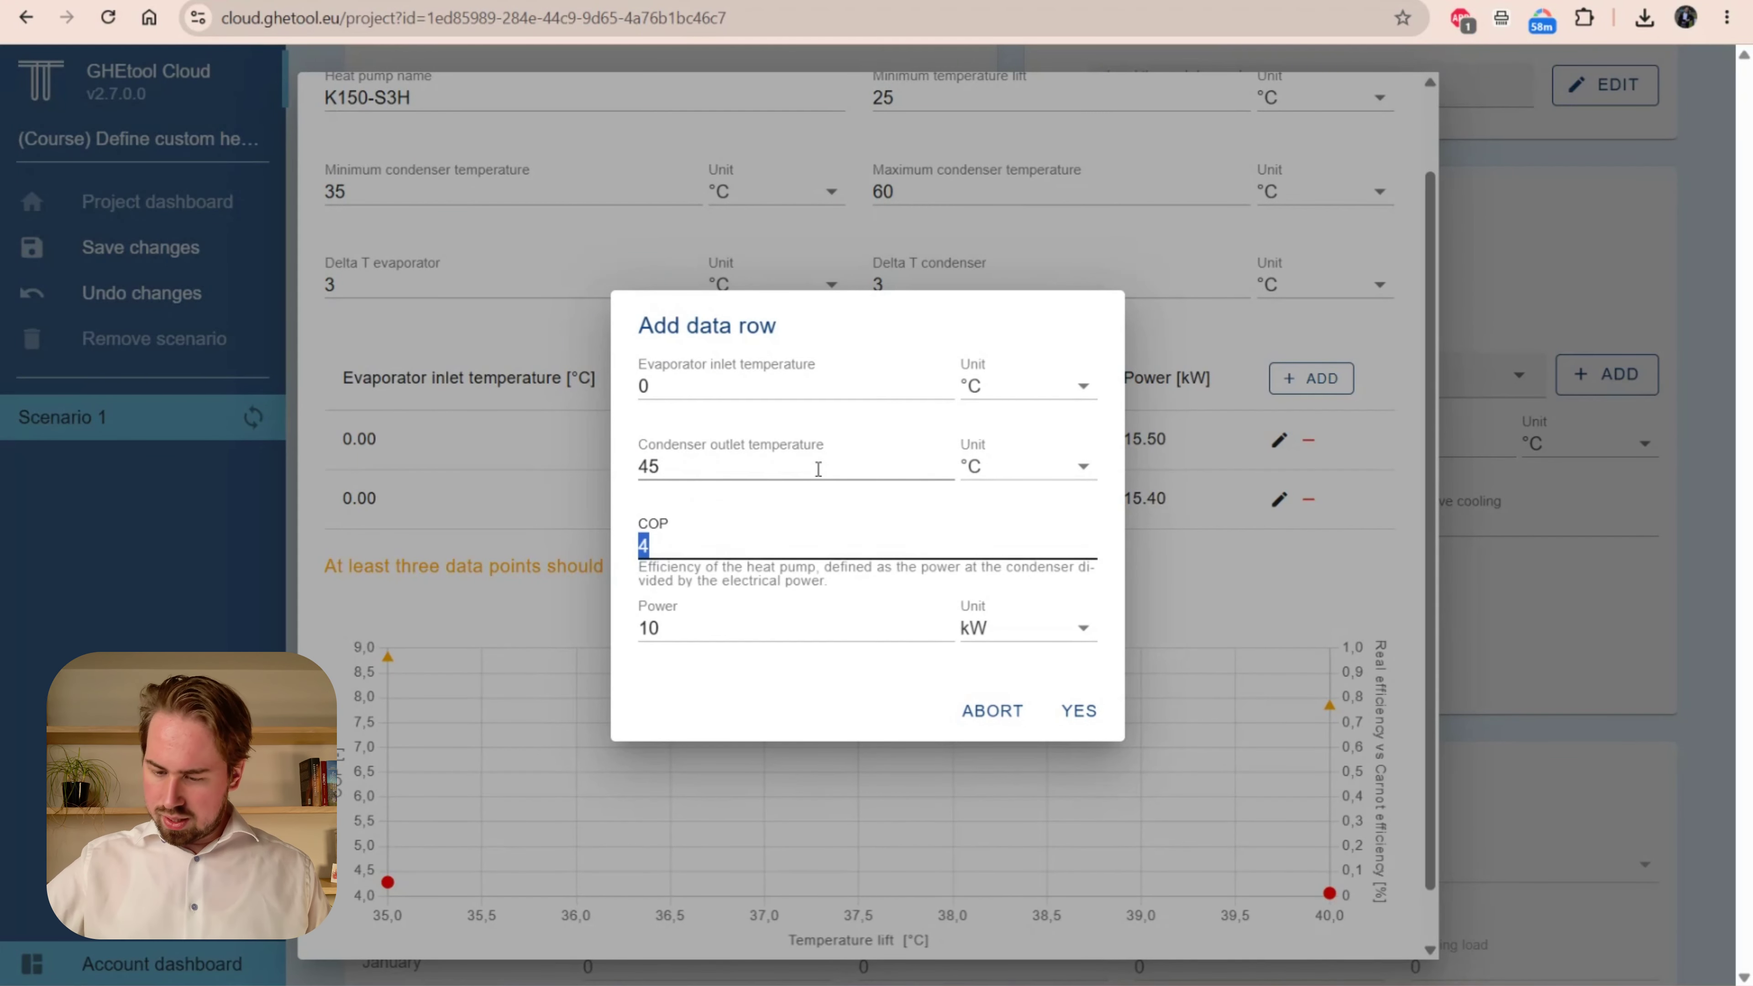
pyautogui.write('3.84')
pyautogui.press('Tab')
pyautogui.write('15.')
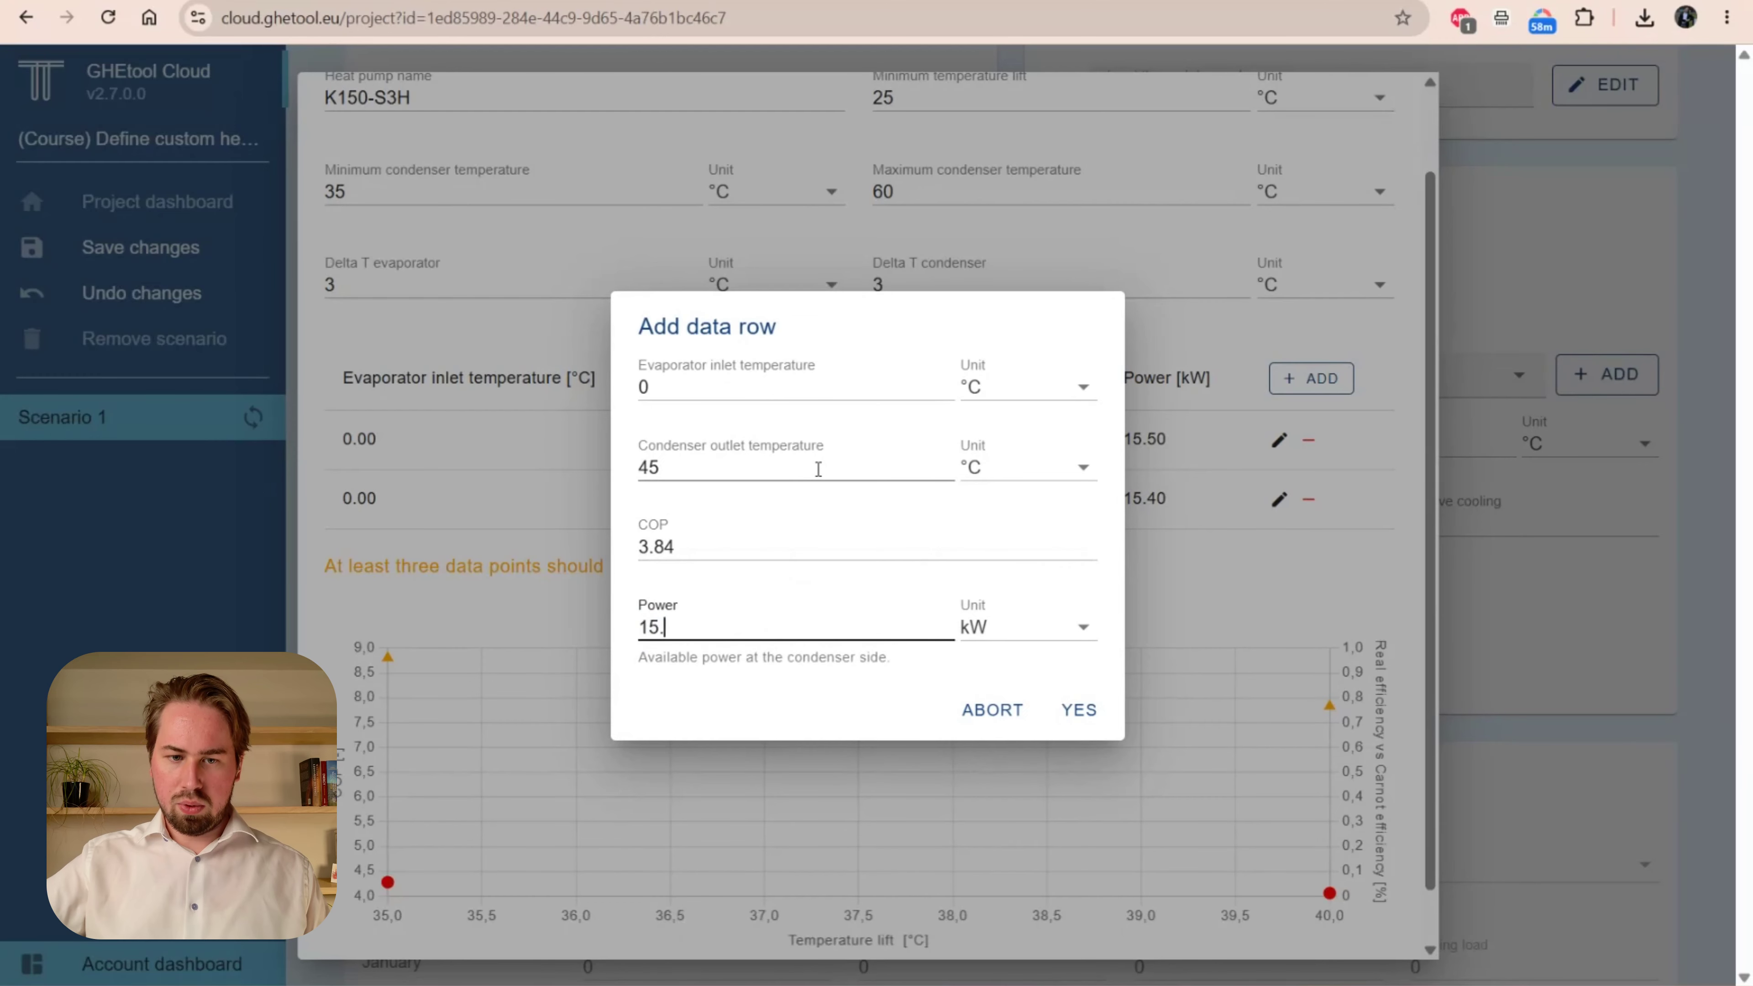
pyautogui.write('4')
pyautogui.press('Return')
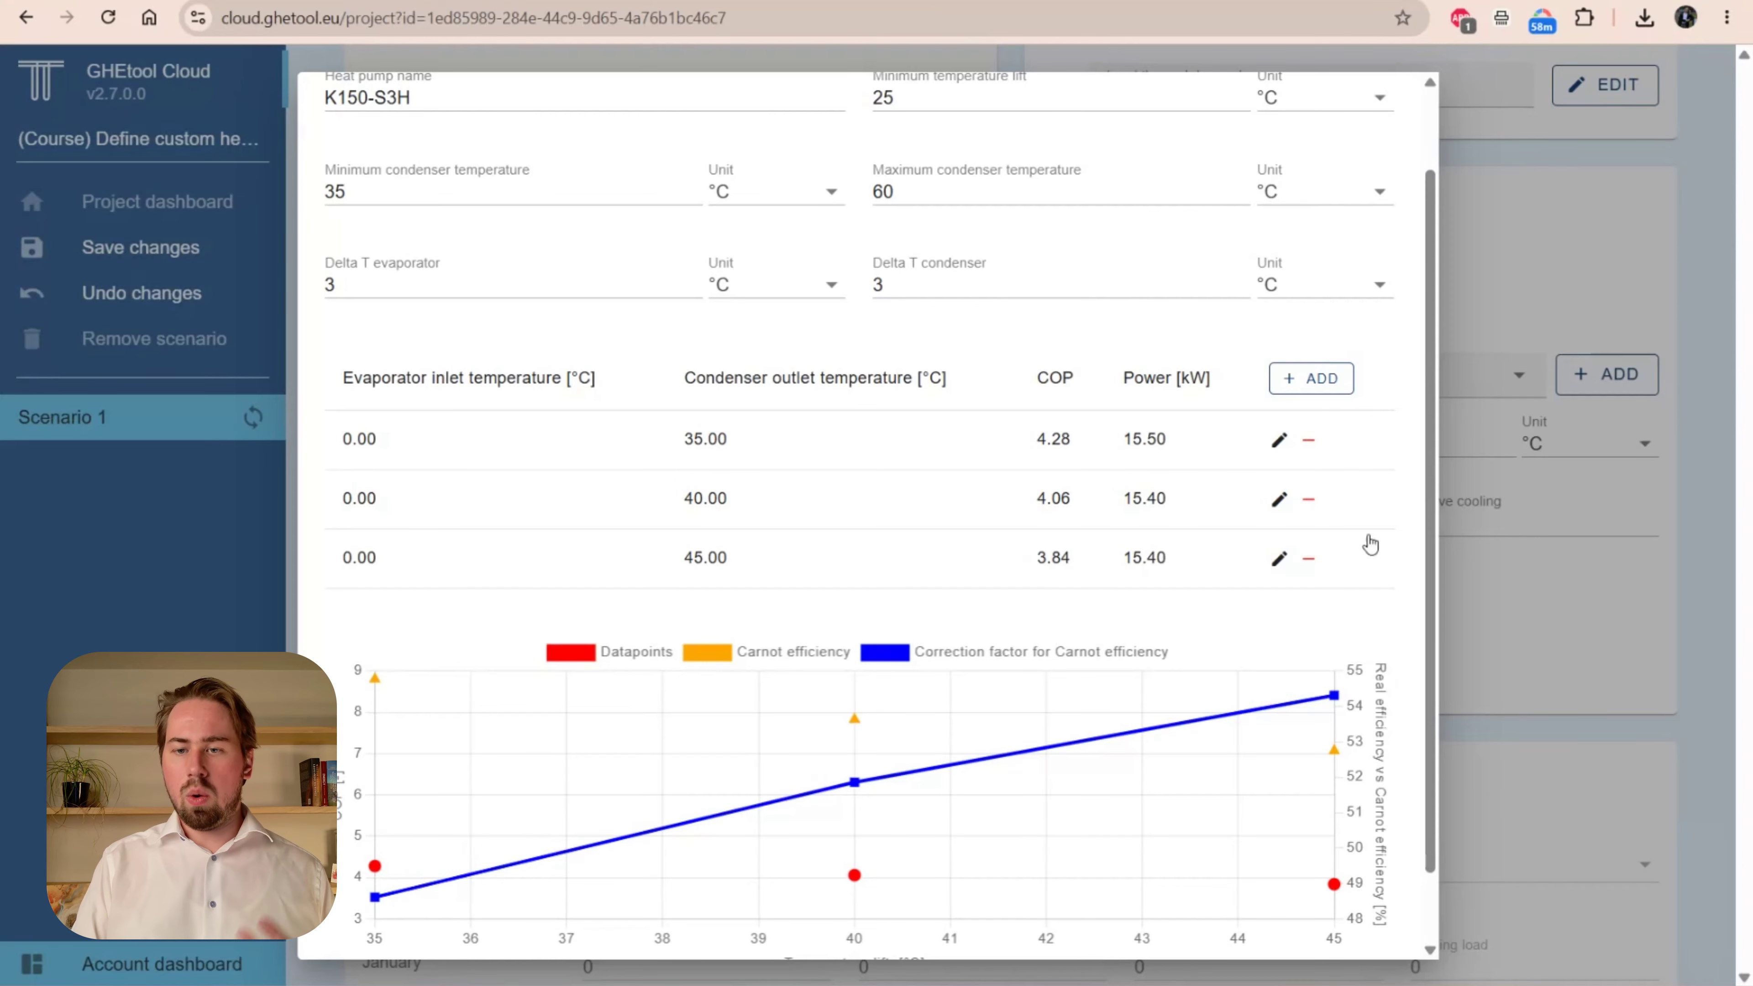
# Step: Add a fourth data point with 0 °C evaporator inlet, 50 °C condenser outlet, COP 3.61 and 15.3 kW power
pyautogui.click(1320, 379)
pyautogui.click(800, 471)
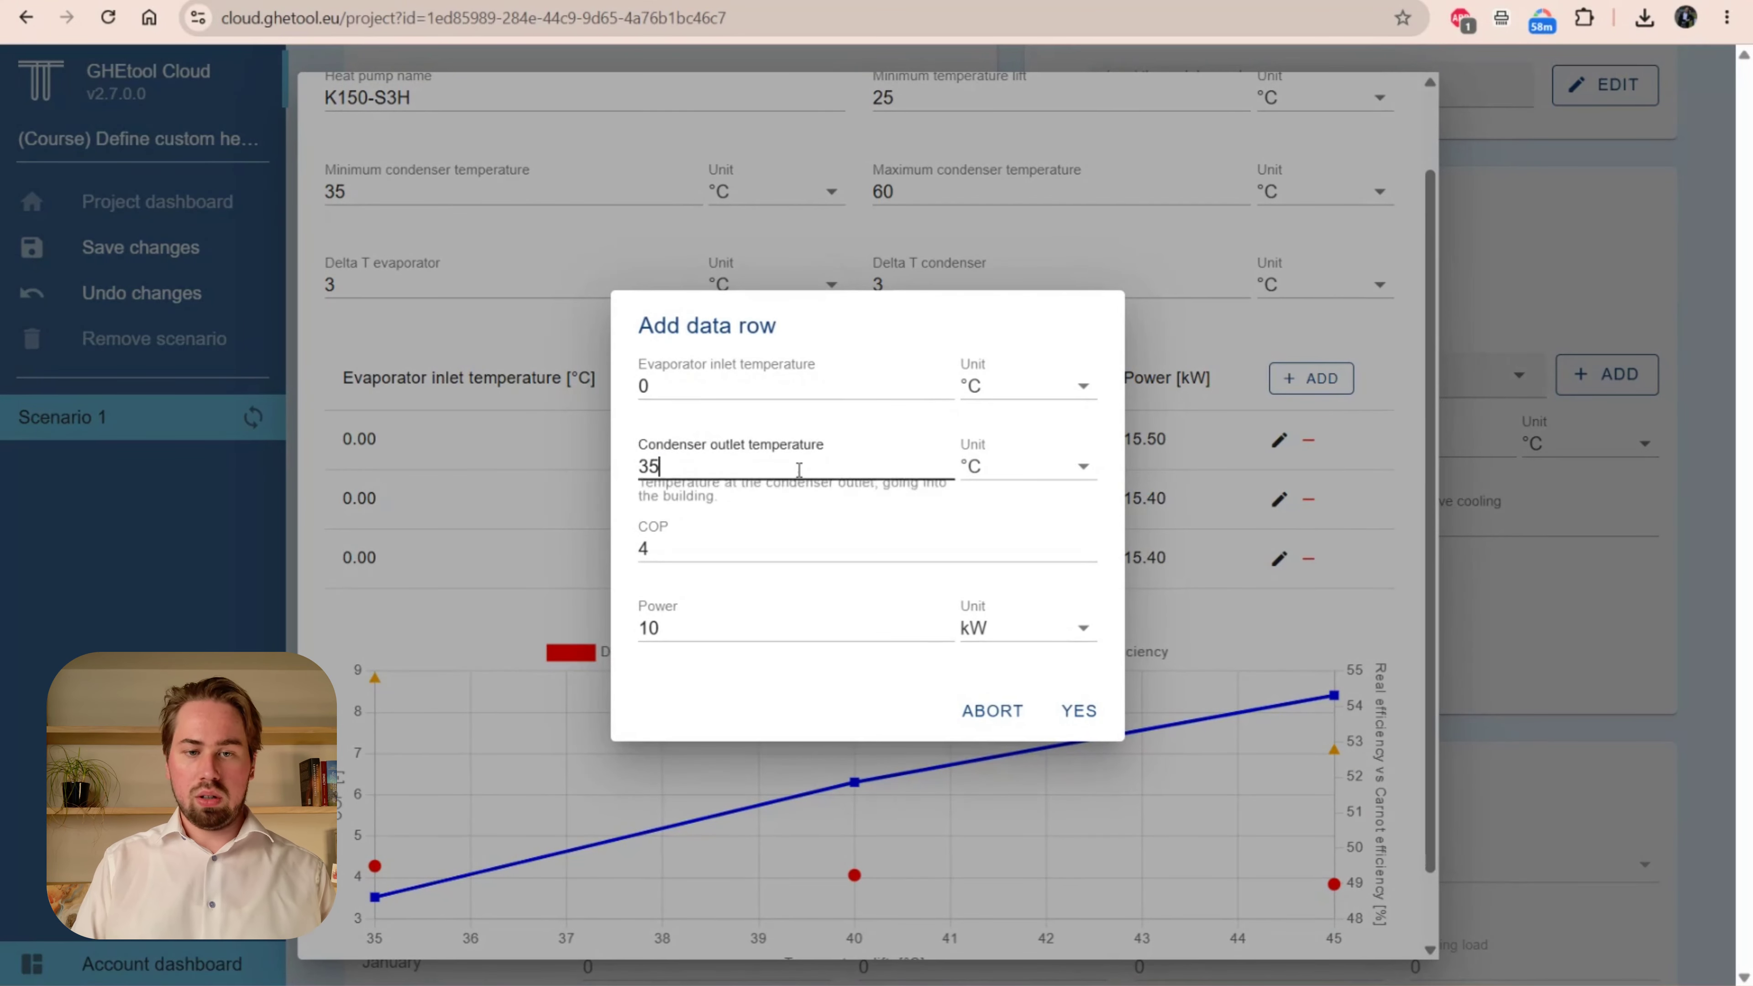
pyautogui.doubleClick(799, 470)
pyautogui.write('5')
pyautogui.doubleClick(800, 471)
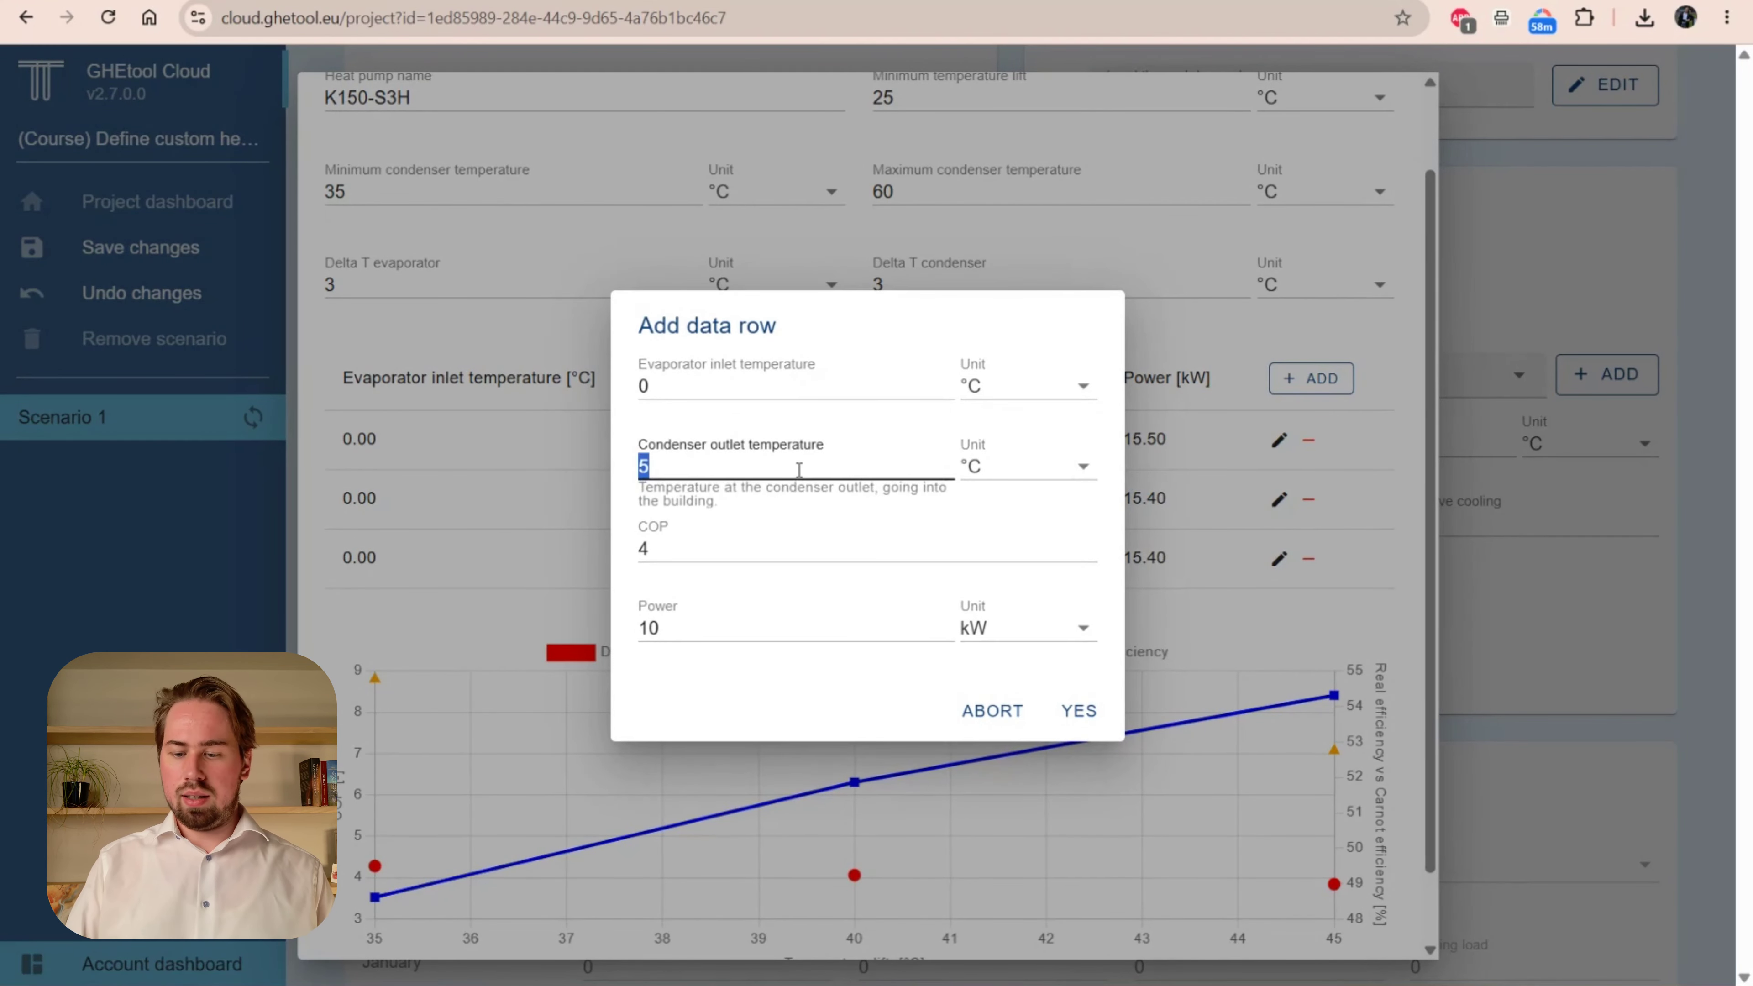
pyautogui.write('50')
pyautogui.press('Tab')
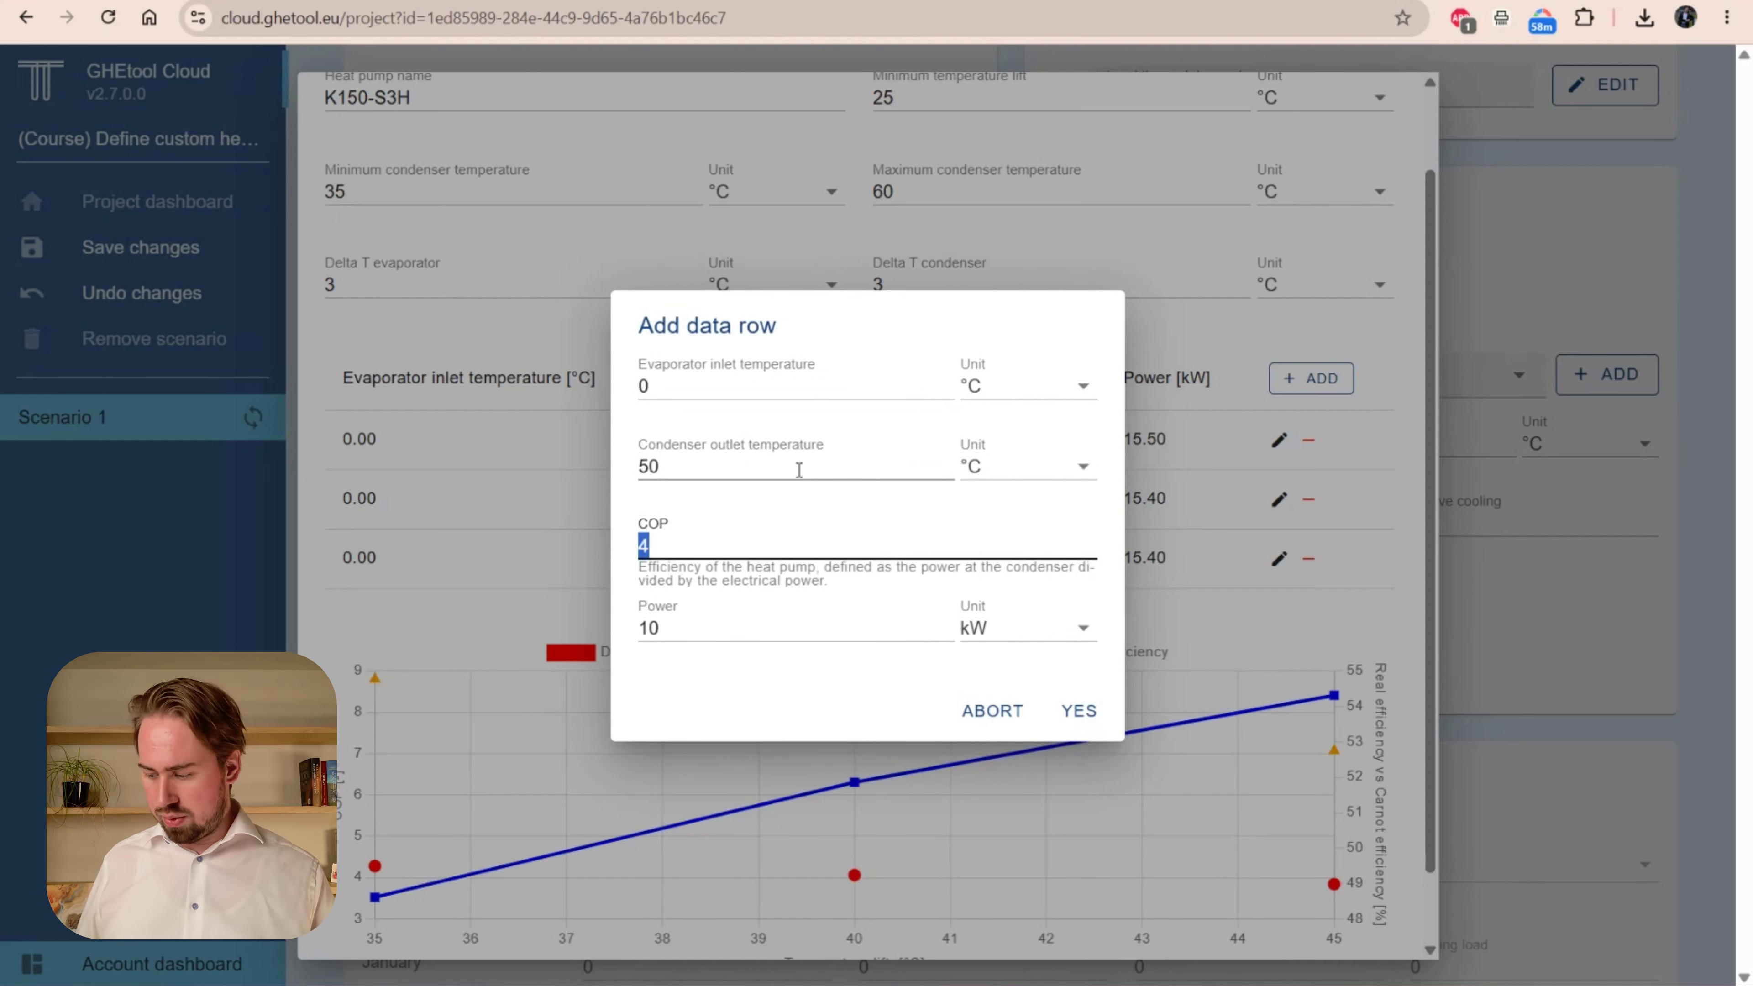
pyautogui.write('3.61')
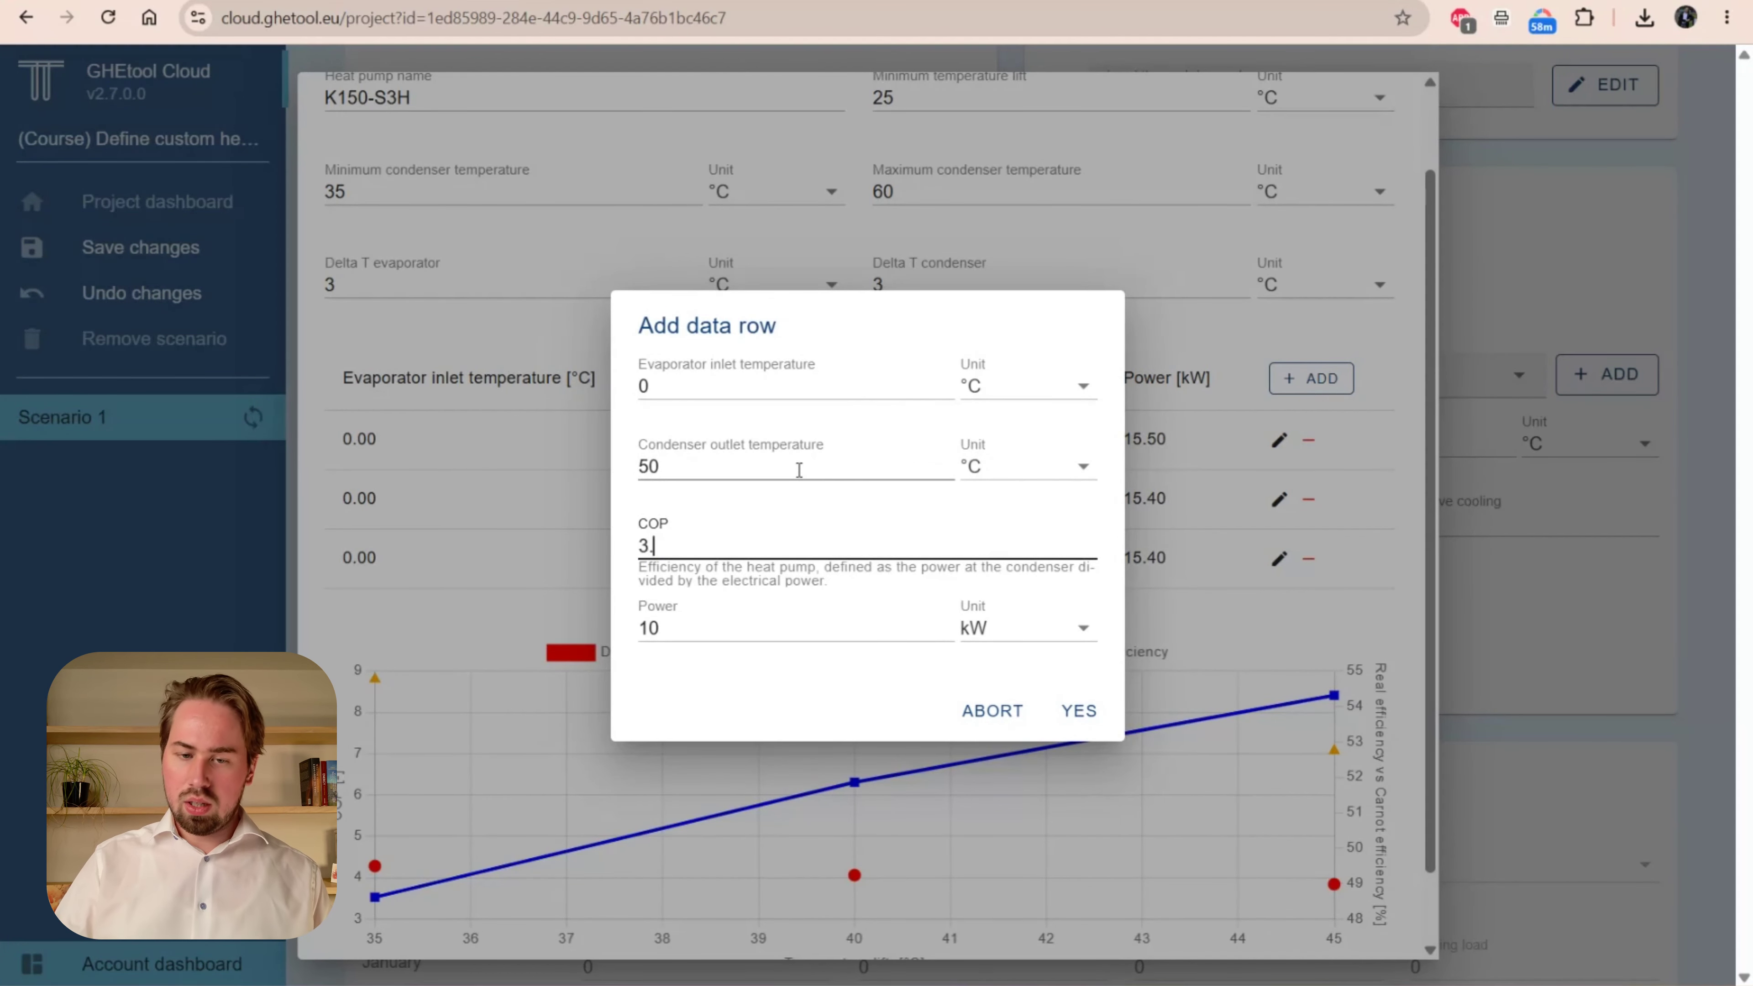
pyautogui.press('Tab')
pyautogui.write('15.3')
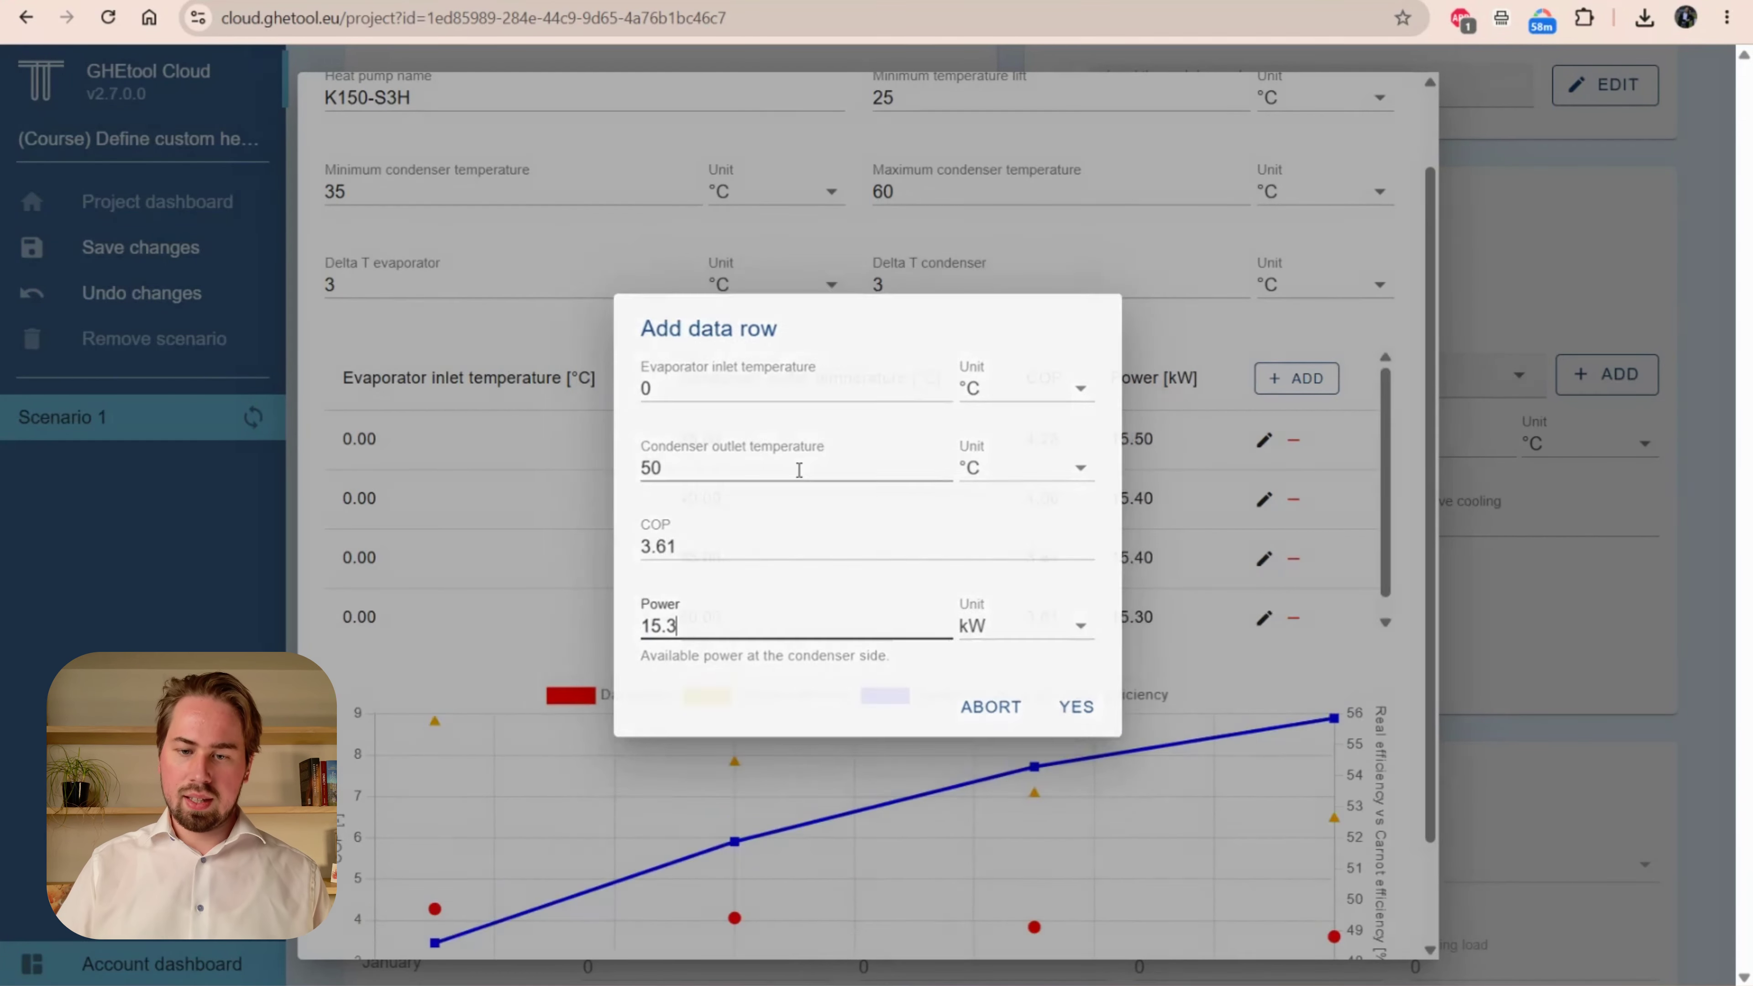
pyautogui.press('Return')
# Step: Start a new heat pump data row, ready to enter its condenser outlet temperature
pyautogui.click(1280, 390)
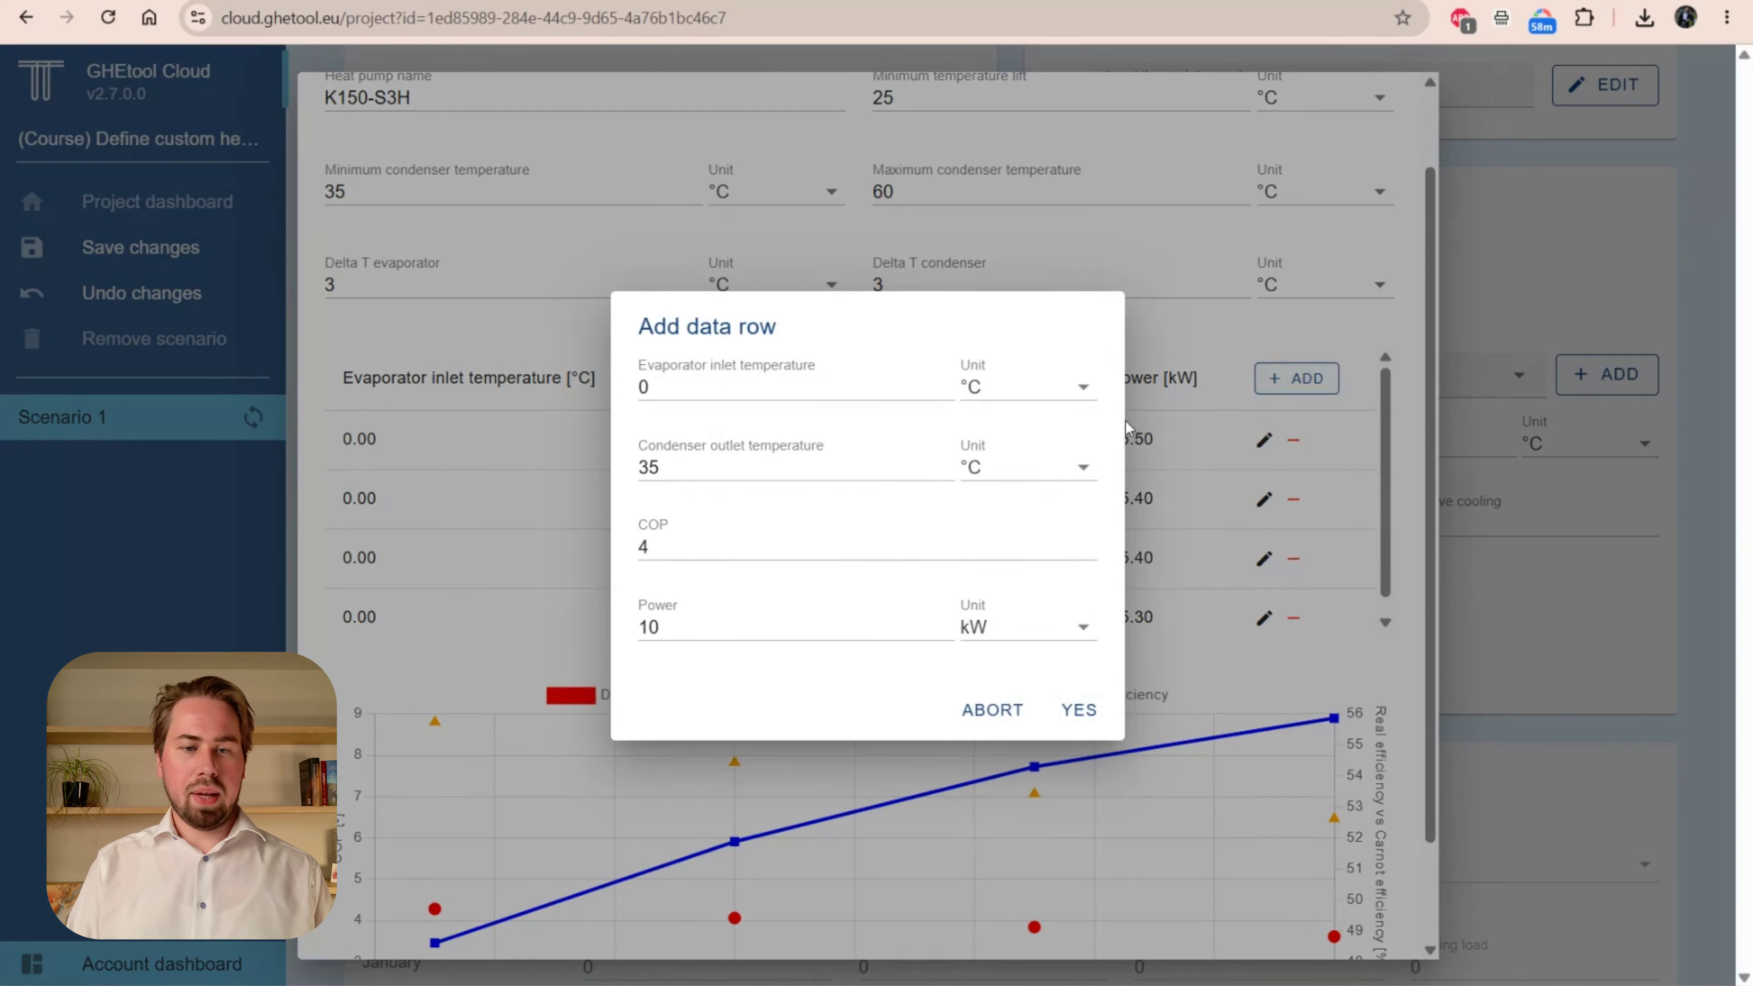
pyautogui.click(849, 474)
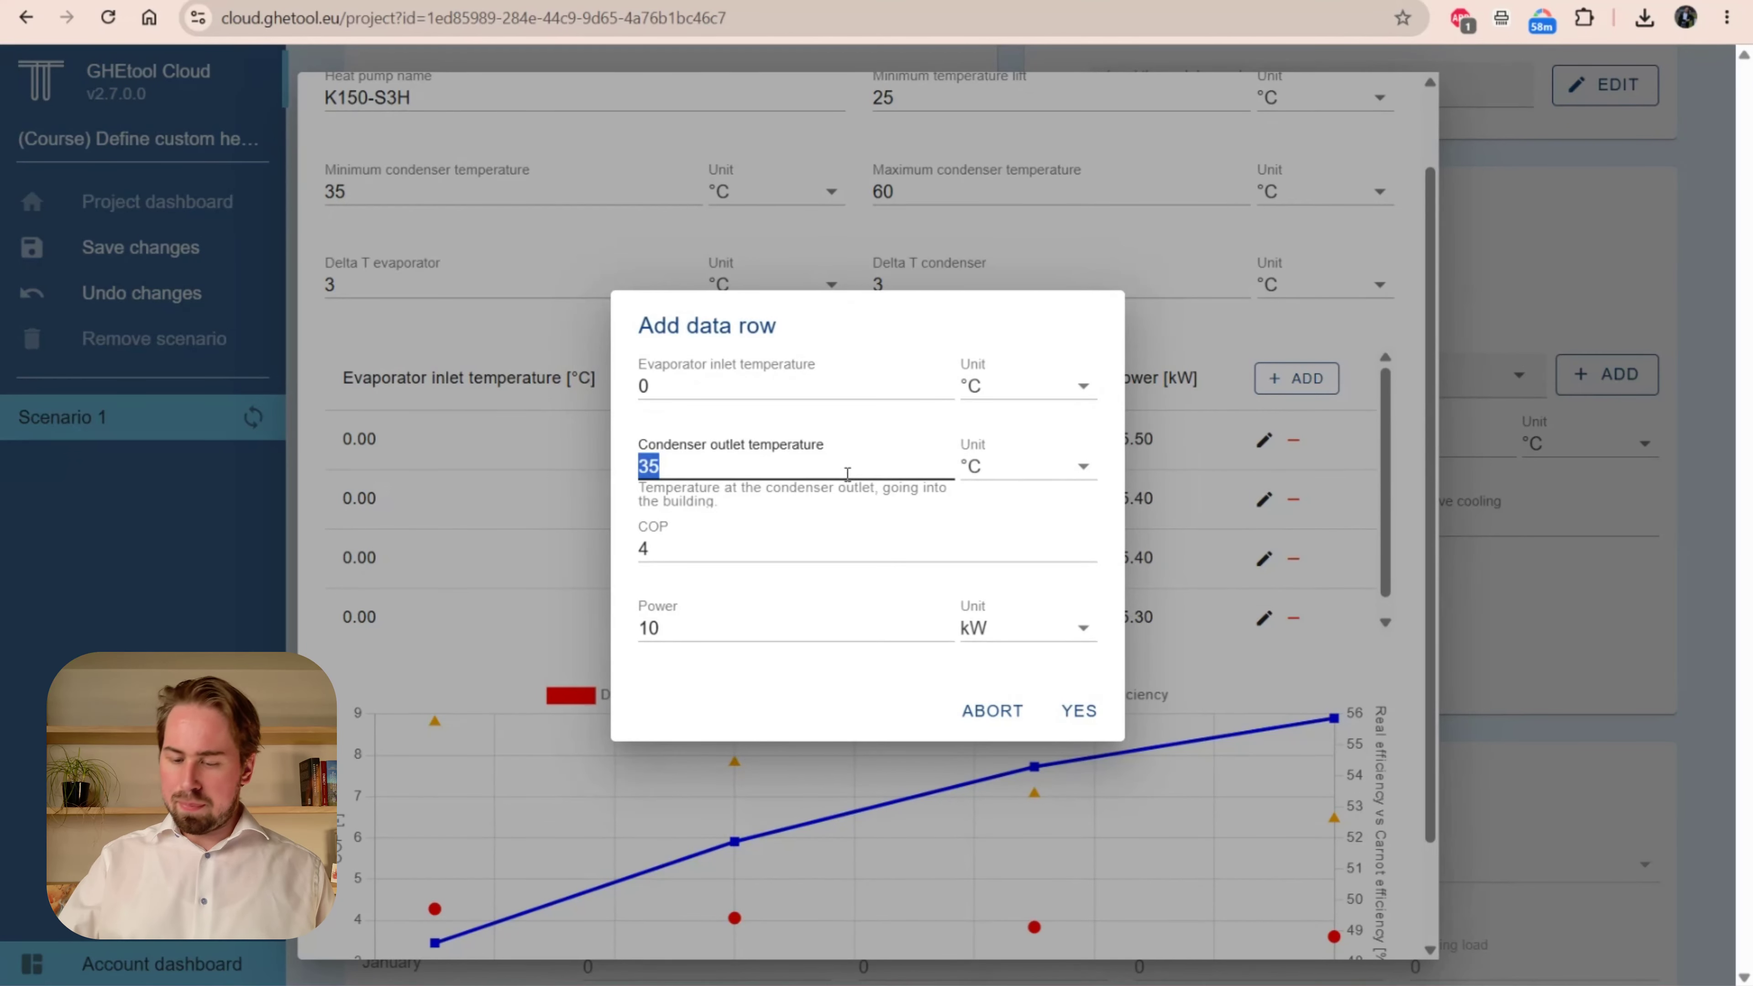
pyautogui.write('3.39')
pyautogui.press('Tab')
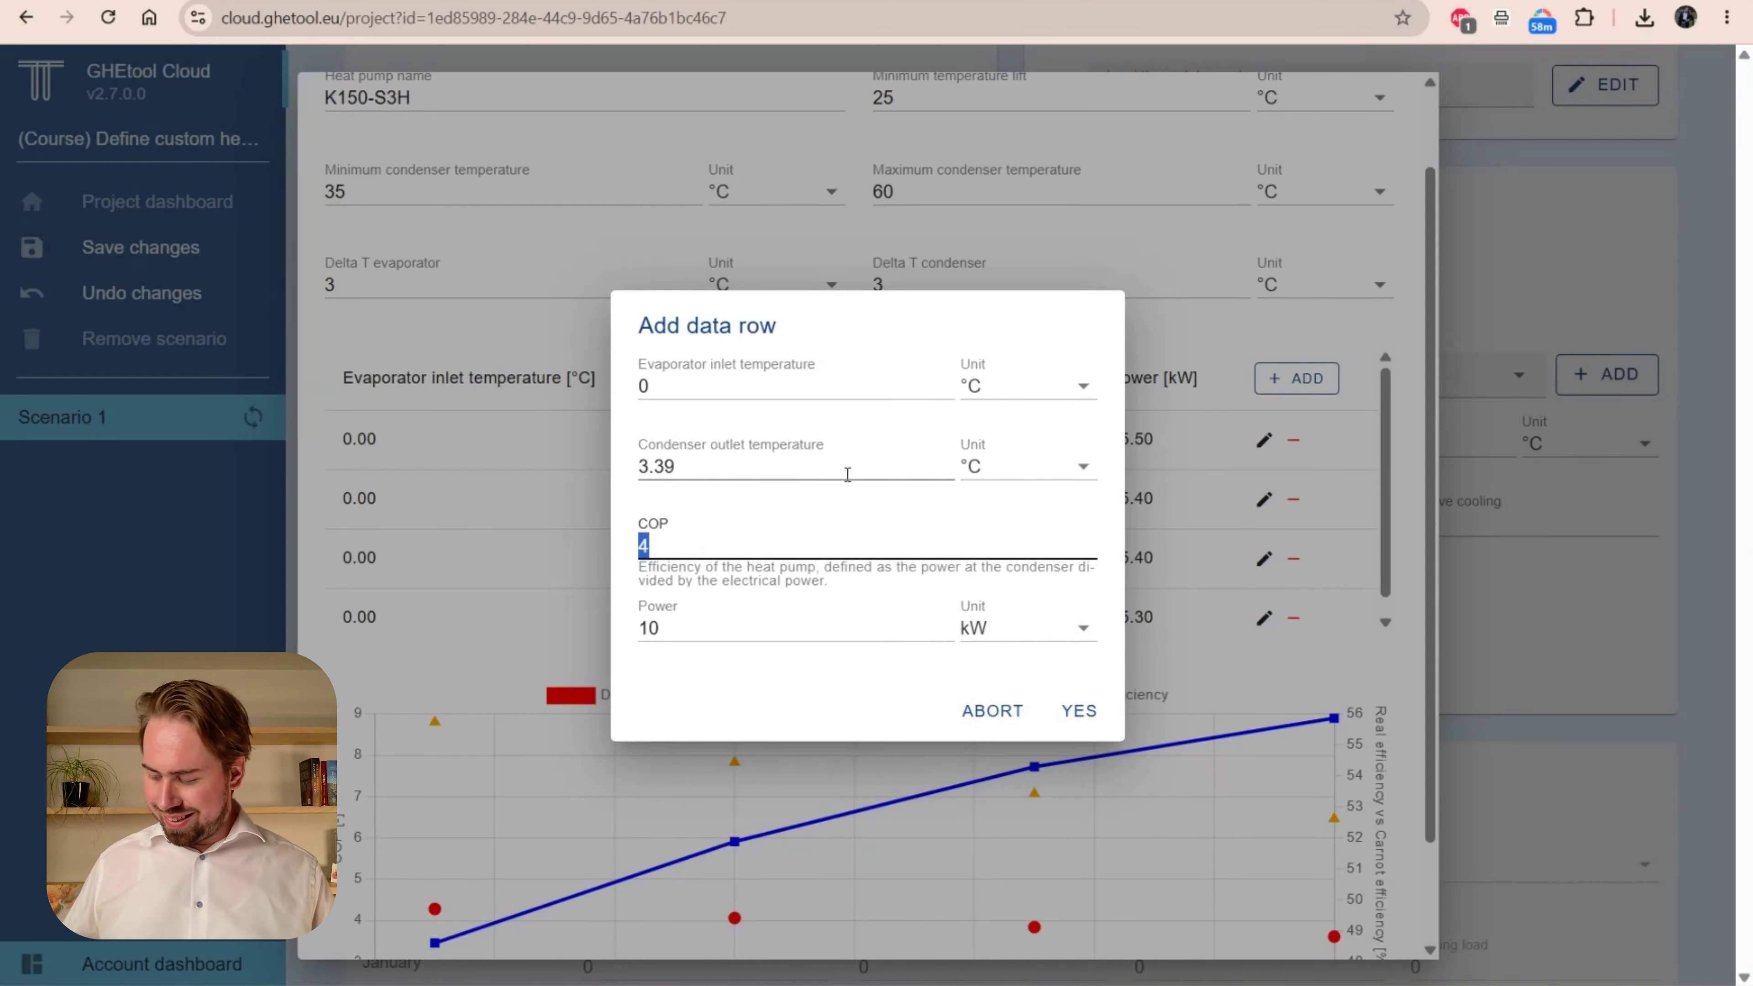
pyautogui.write('15')
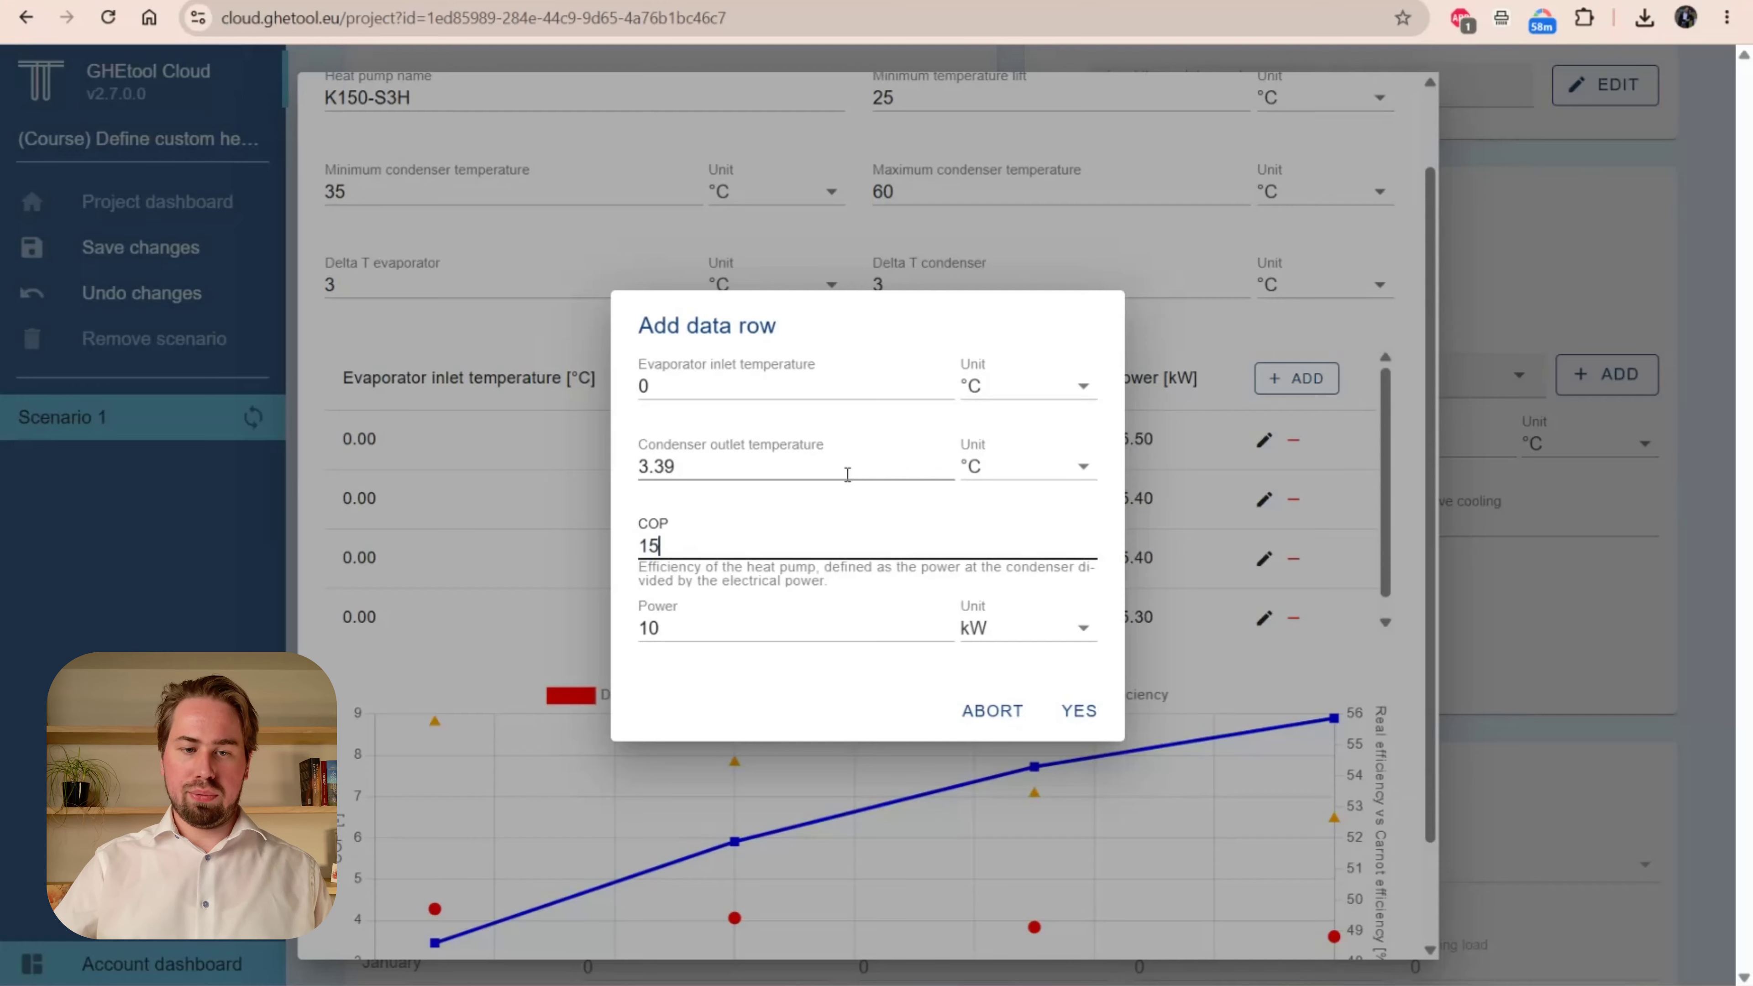
pyautogui.press('BackSpace')
pyautogui.press('BackSpace')
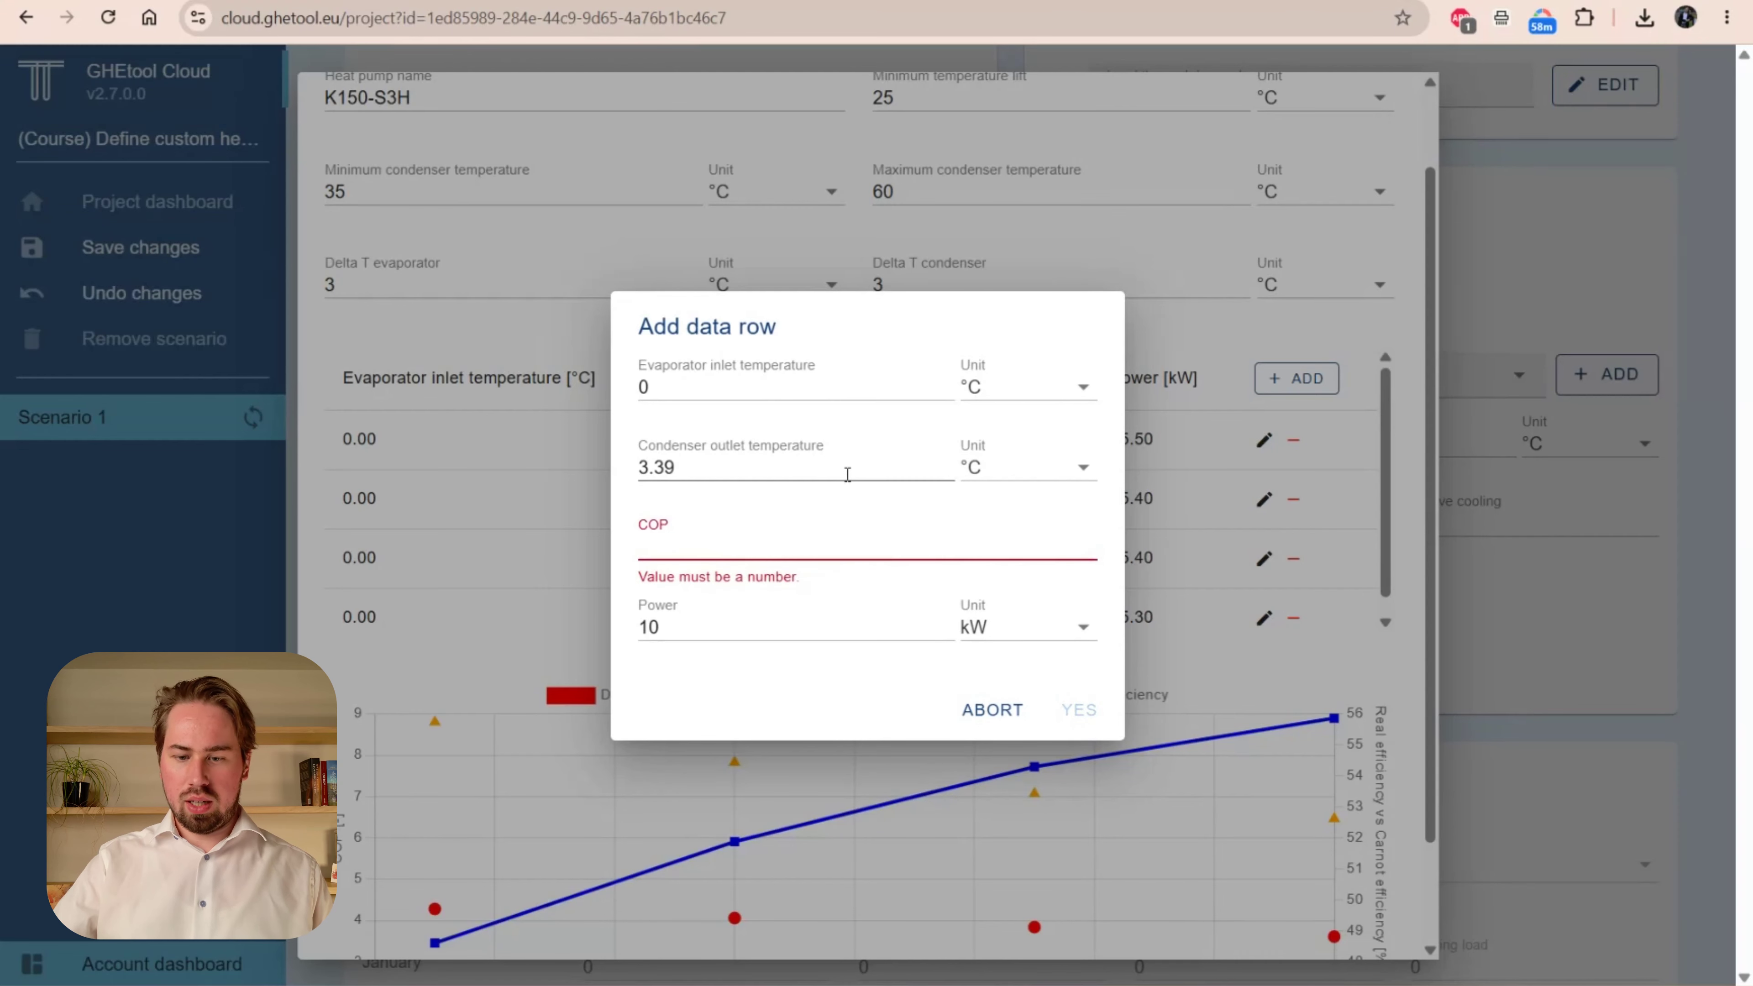
pyautogui.write('0')
pyautogui.hotkey('shift', 'Tab')
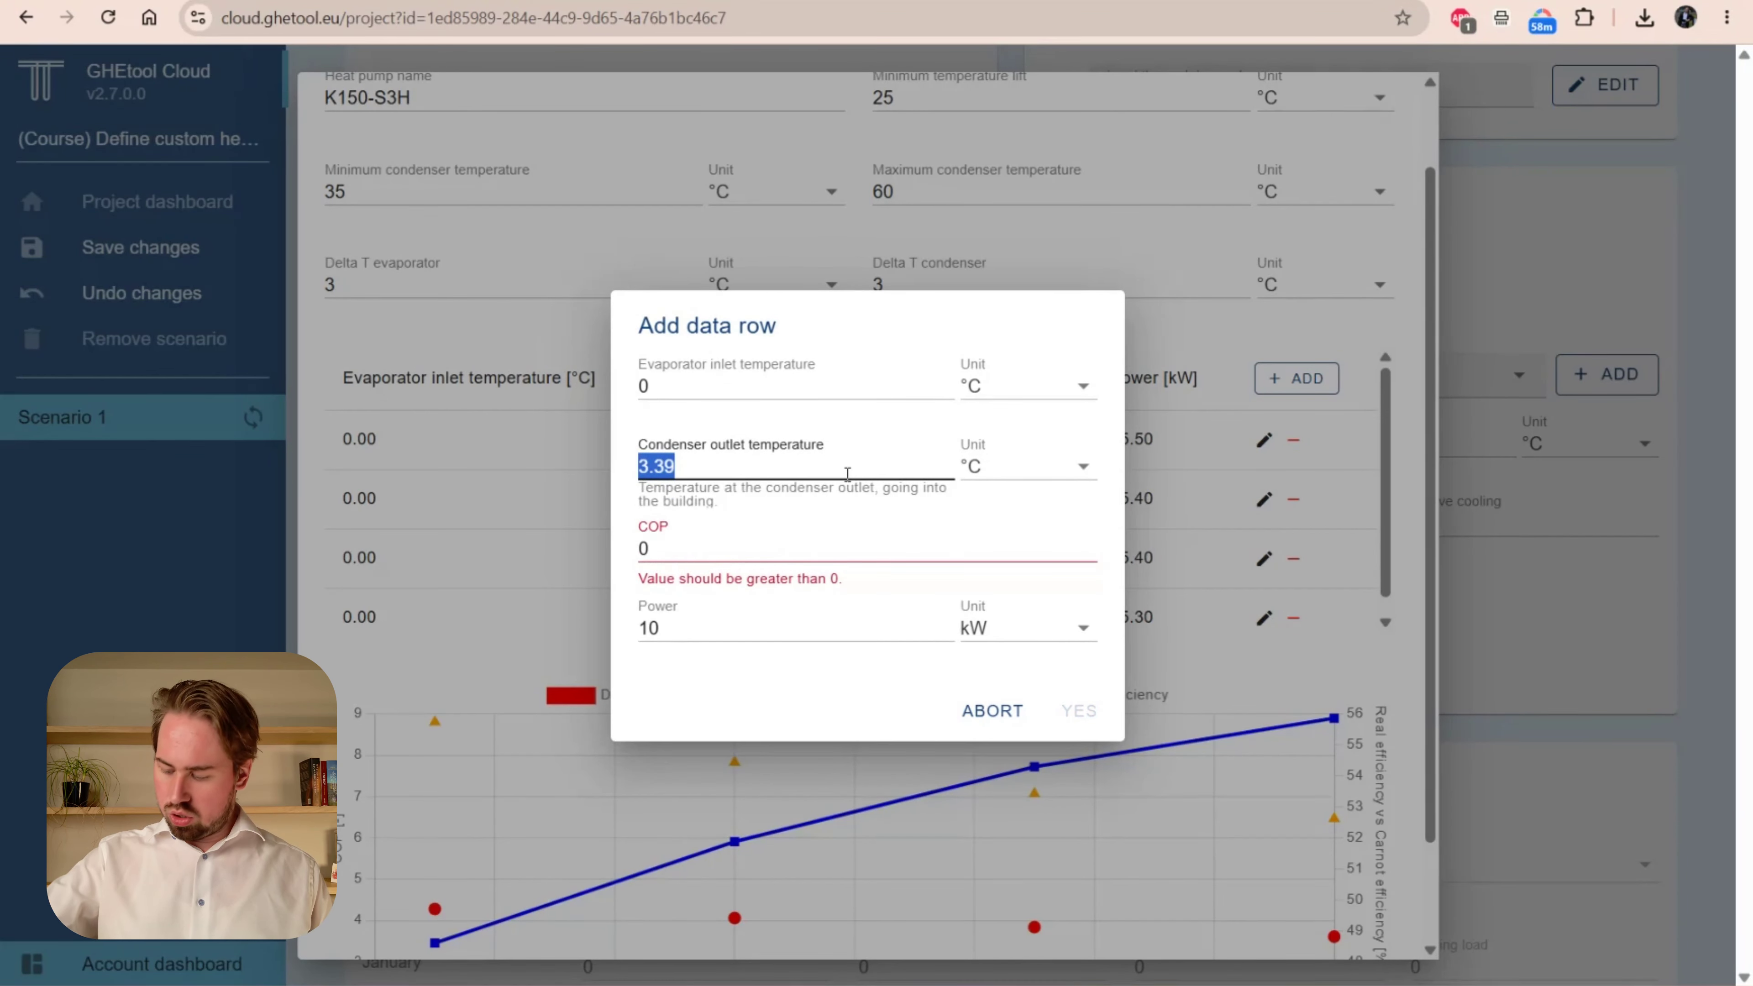
# Step: Complete the fifth data point with 55 °C condenser outlet, COP 3.339 and 15.2 kW power, and add it
pyautogui.write('55')
pyautogui.press('Tab')
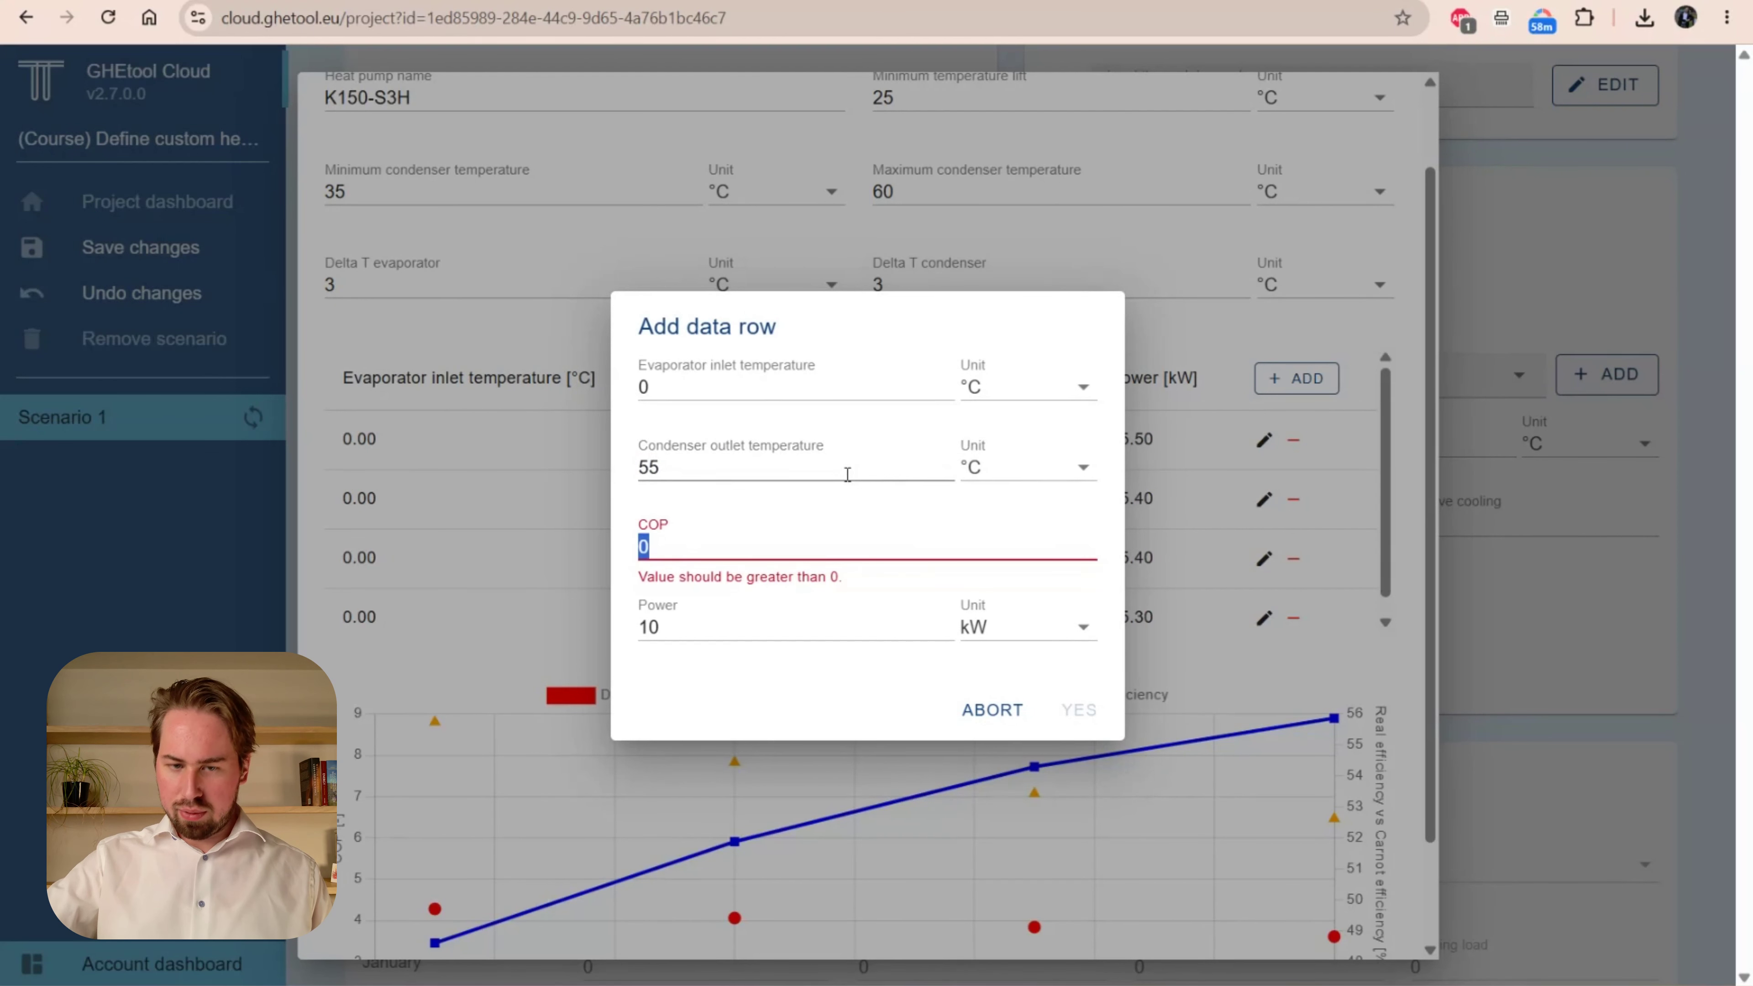
pyautogui.write('3.339')
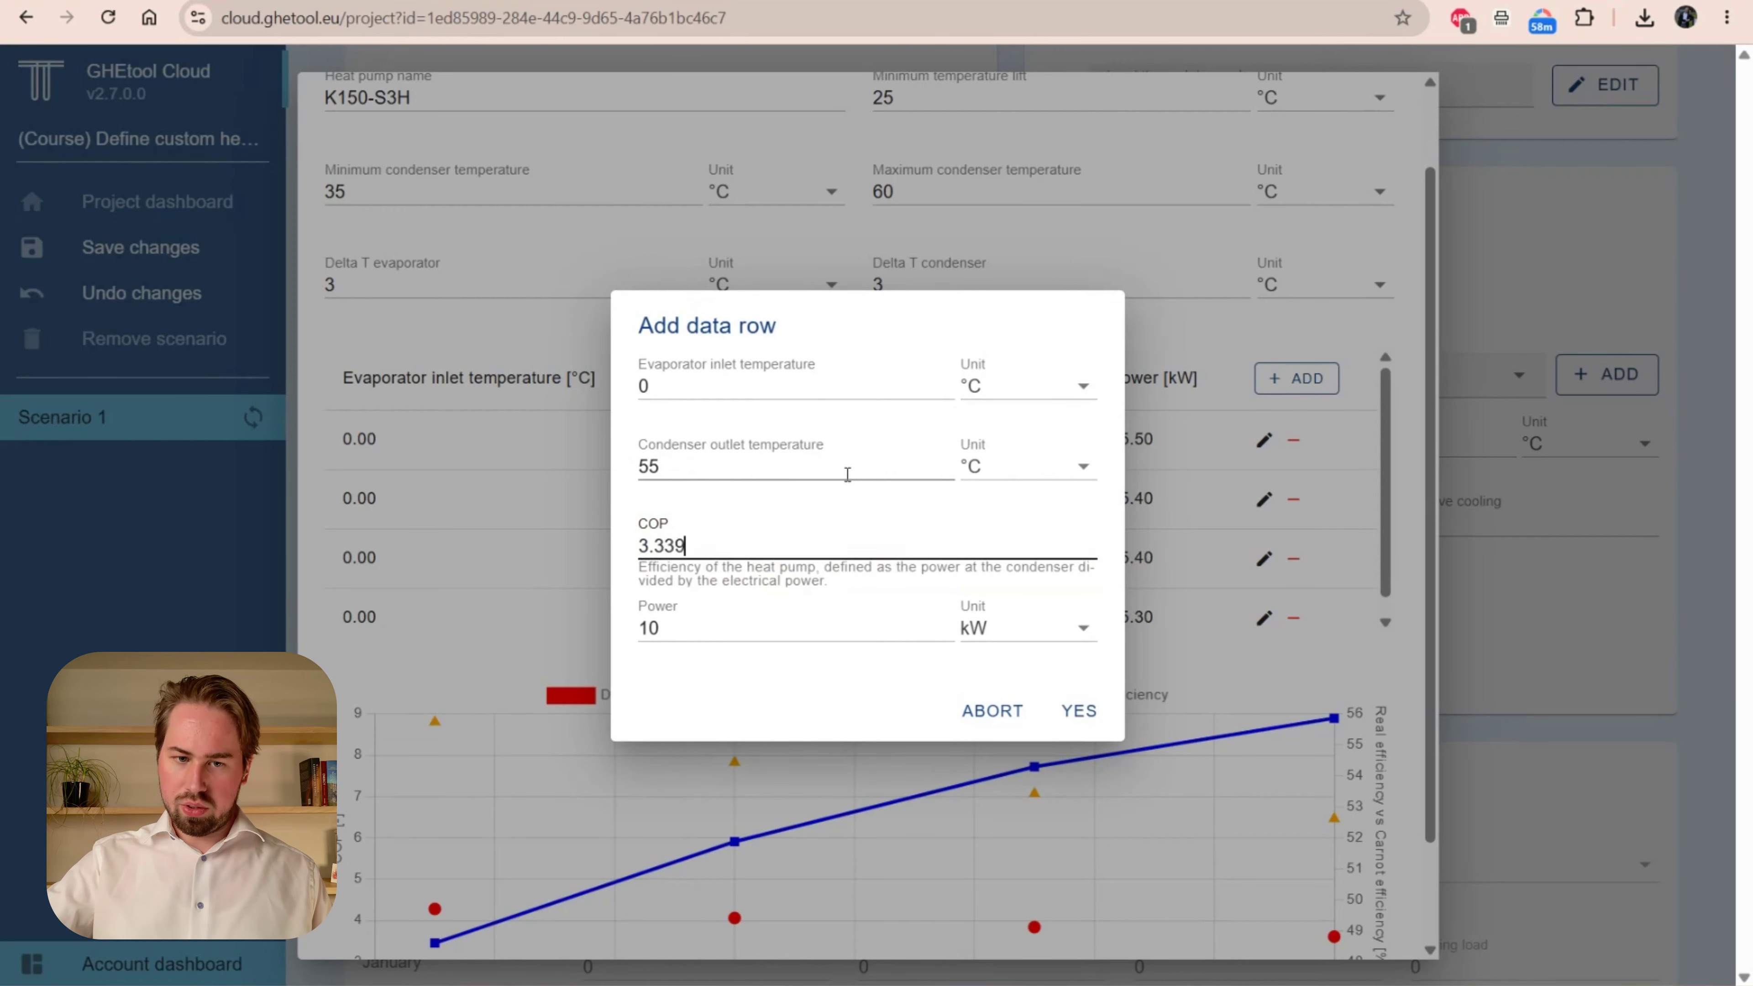
pyautogui.press('Tab')
pyautogui.write('15.2')
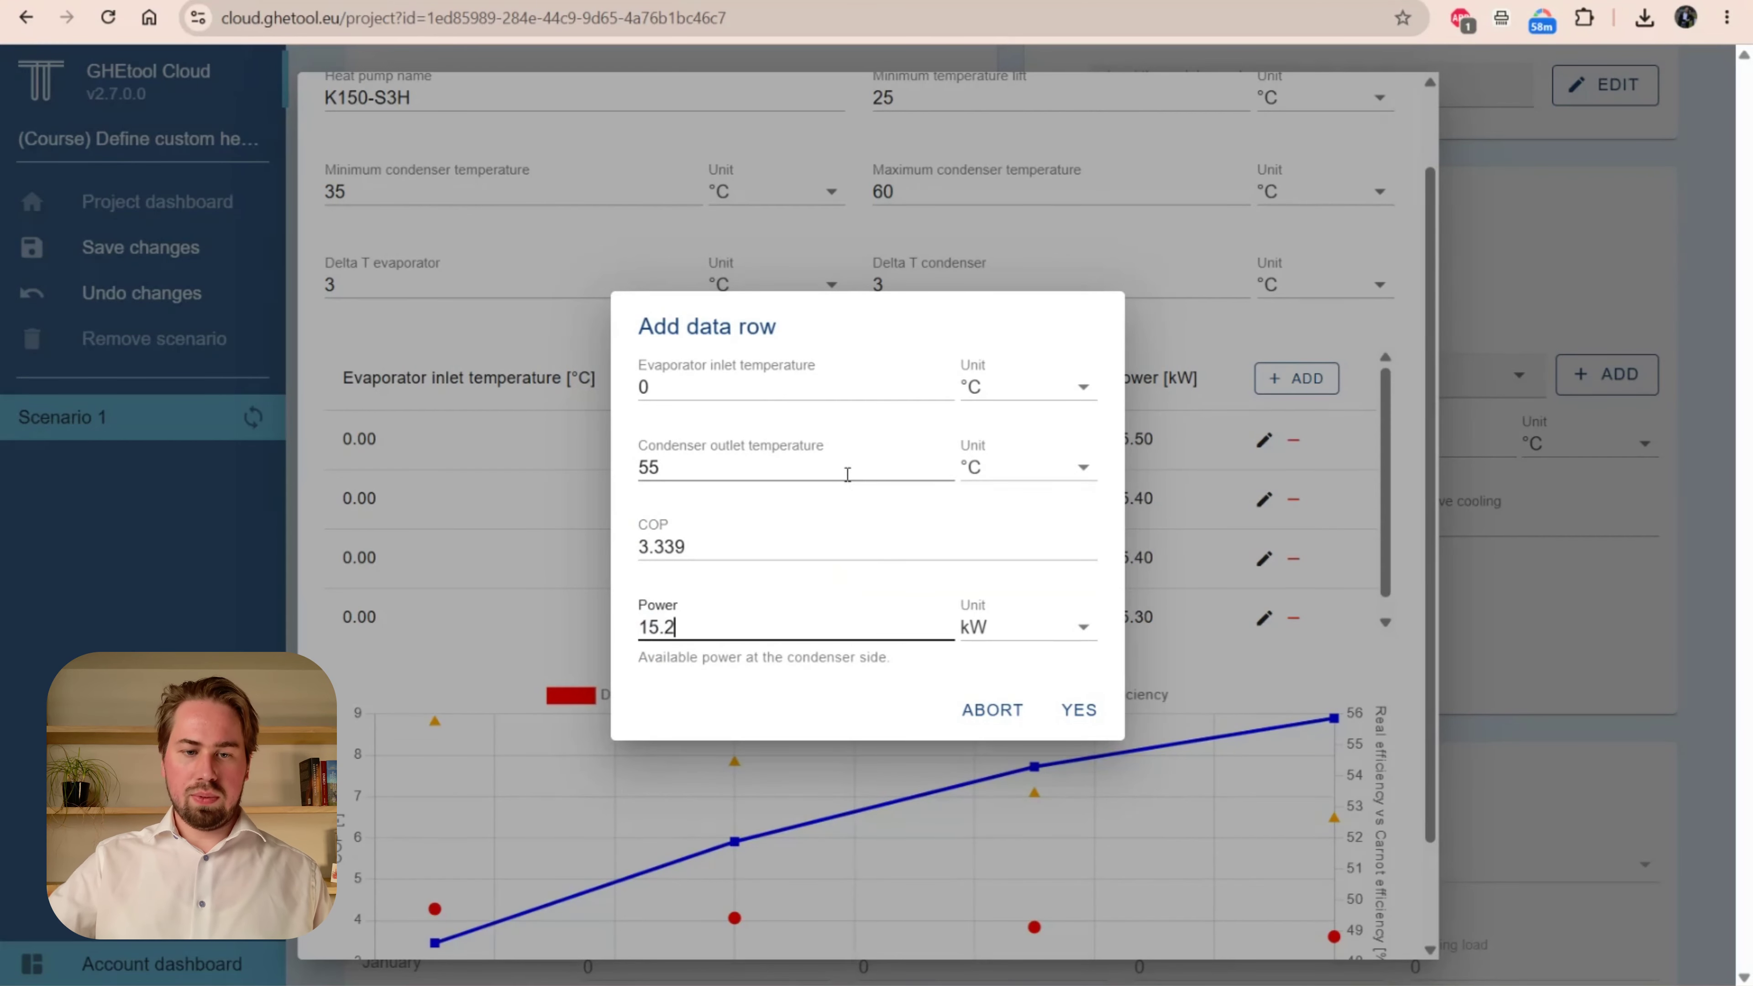
pyautogui.press('Return')
pyautogui.scroll(-1, 848, 484)
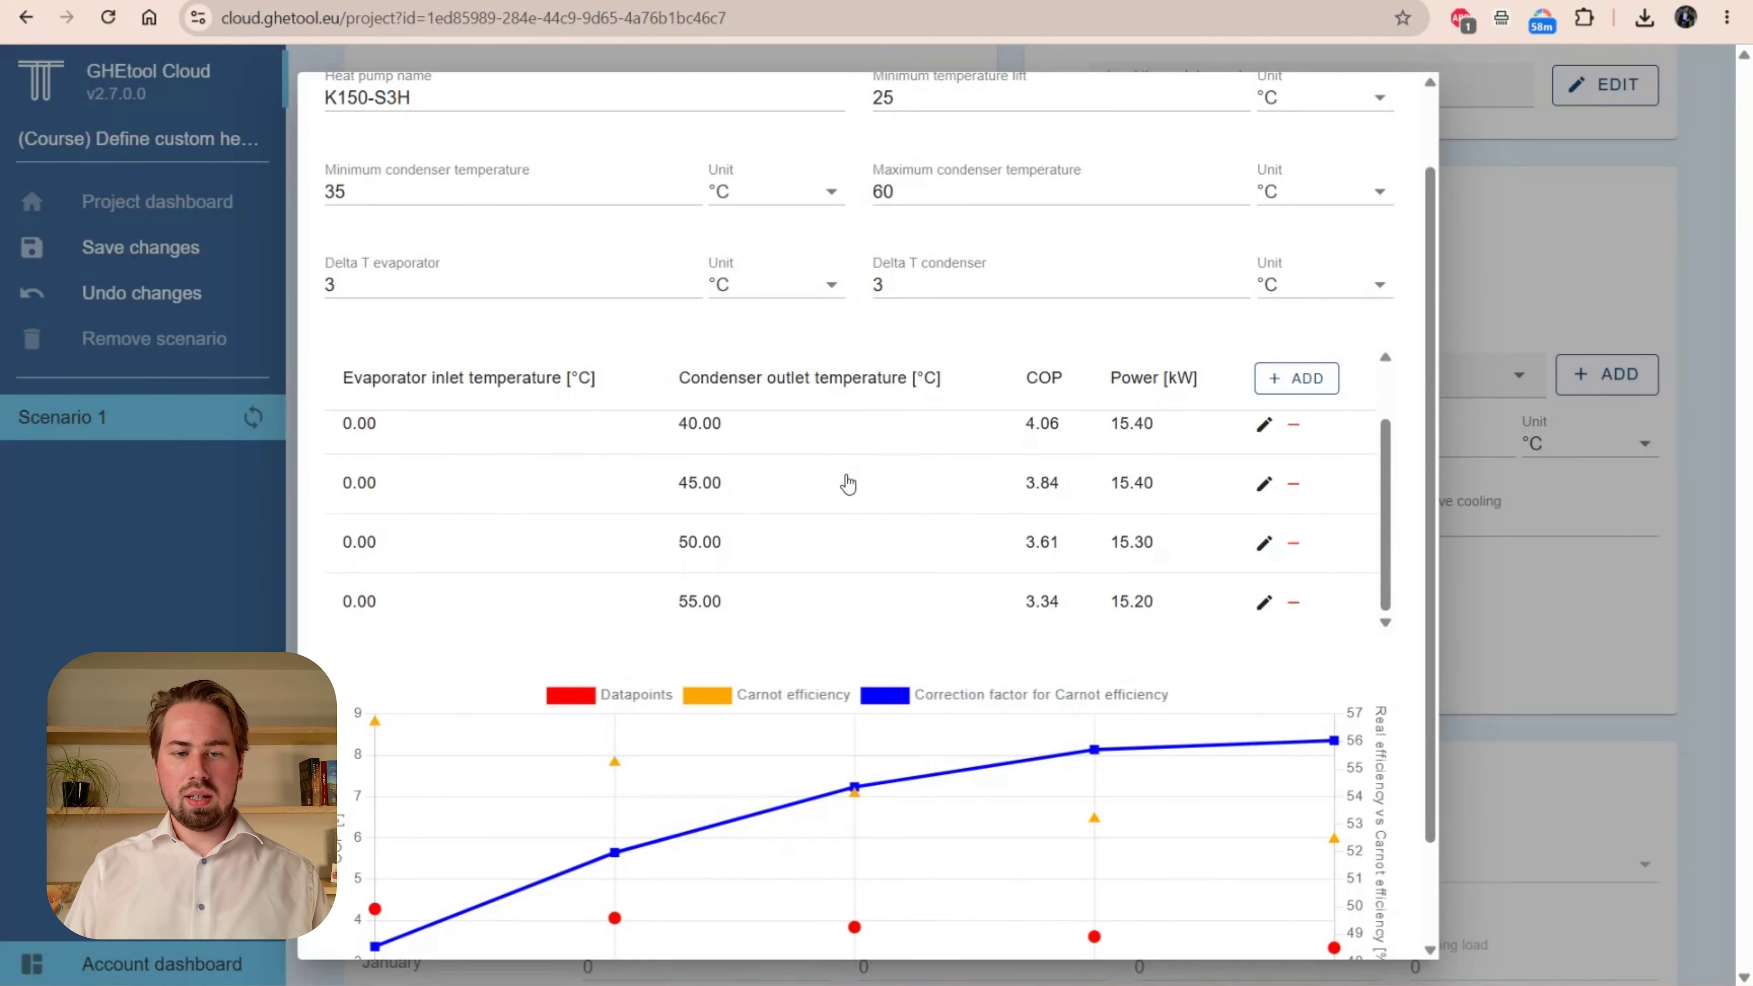
# Step: Add a sixth data point with 0 °C evaporator inlet, 62 °C condenser outlet, COP 3.08 and 15.18 kW power
pyautogui.click(1301, 378)
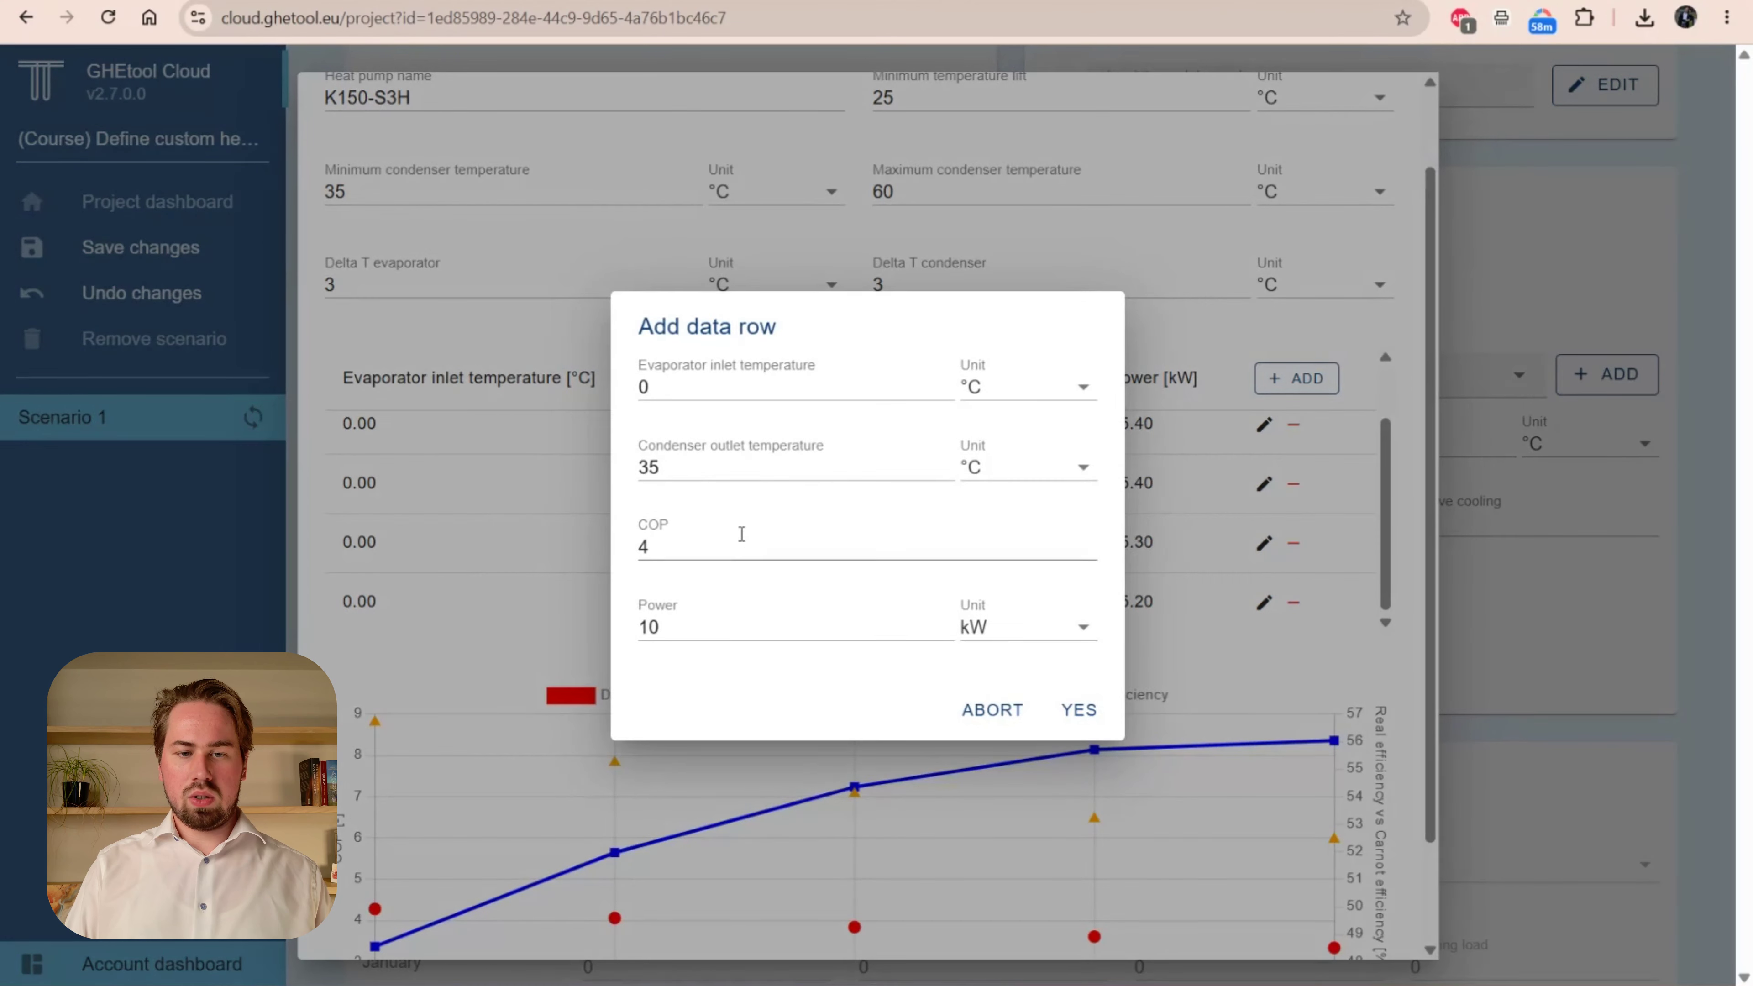
pyautogui.doubleClick(749, 471)
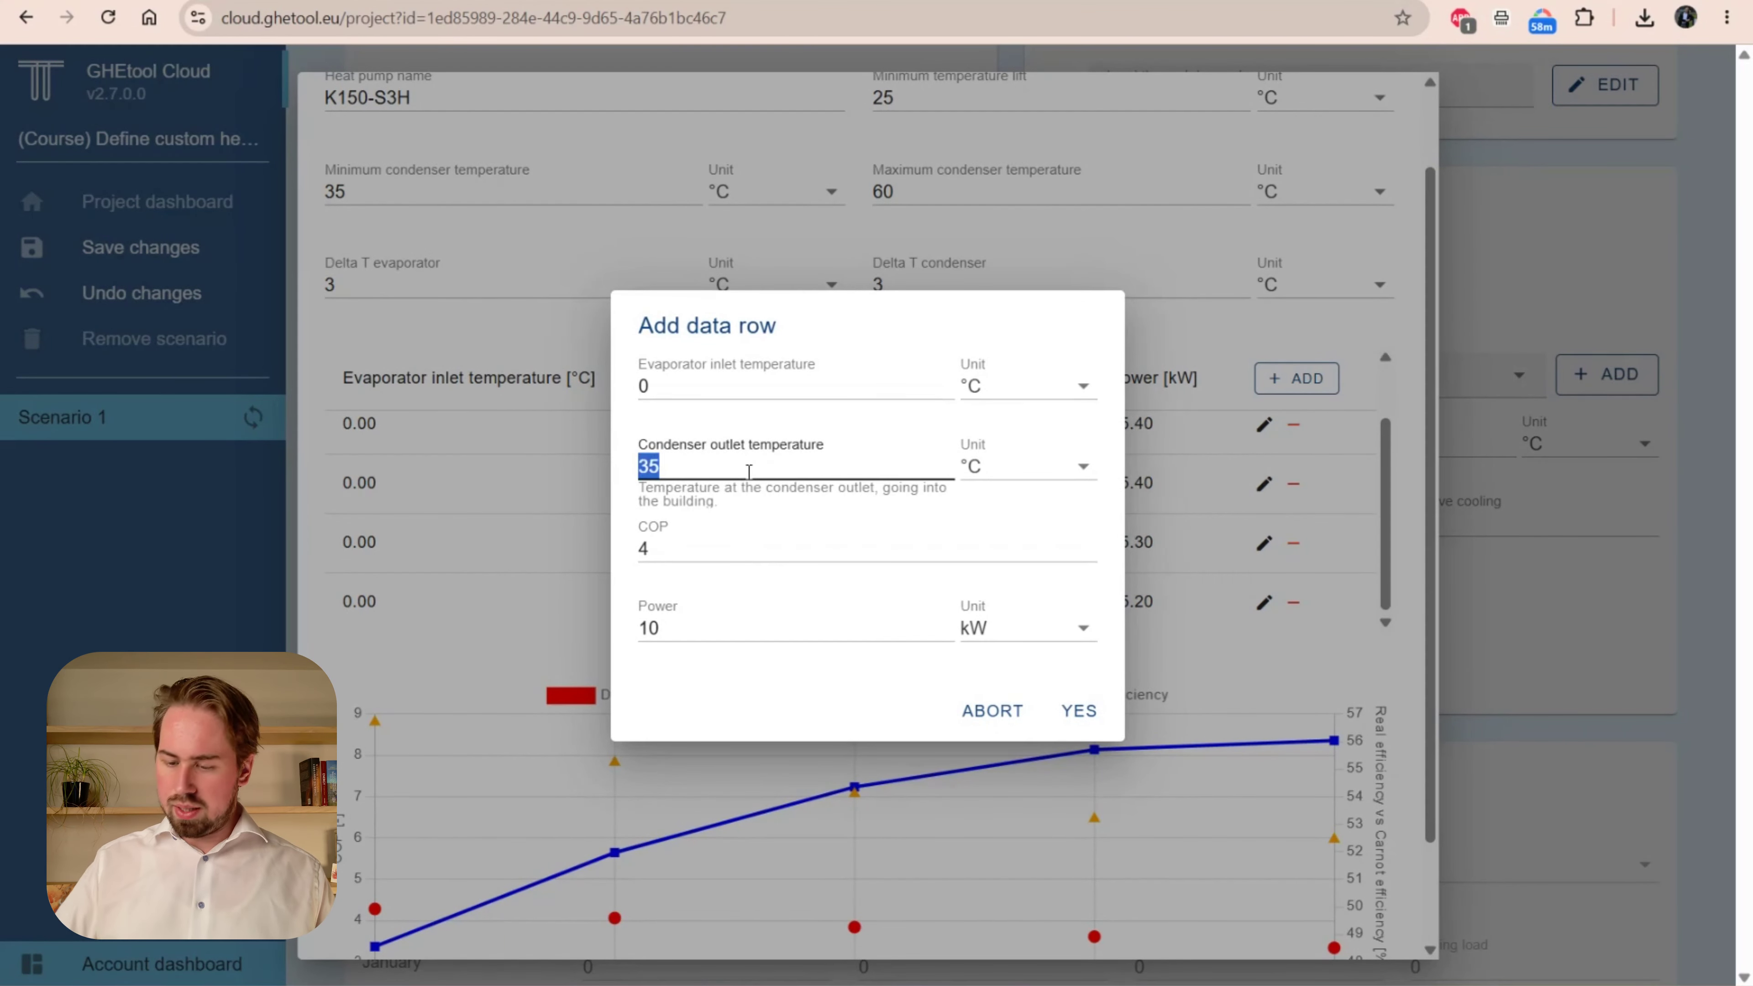
pyautogui.write('62')
pyautogui.press('Tab')
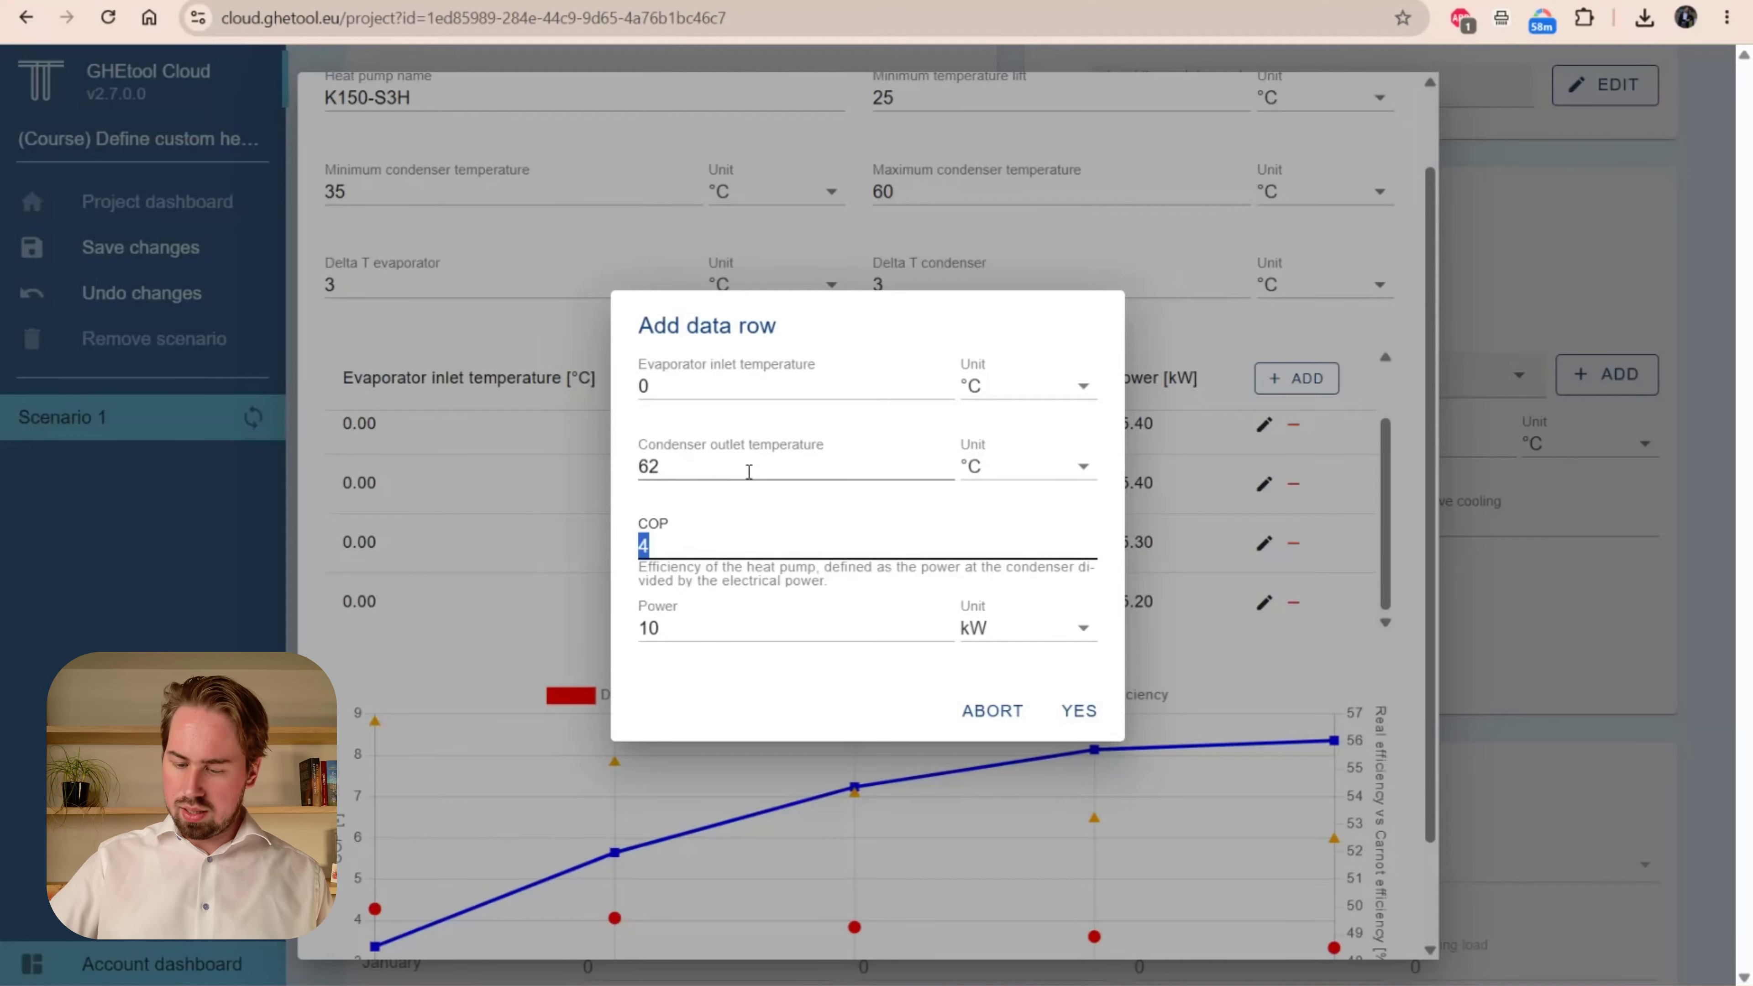
pyautogui.write('3.08')
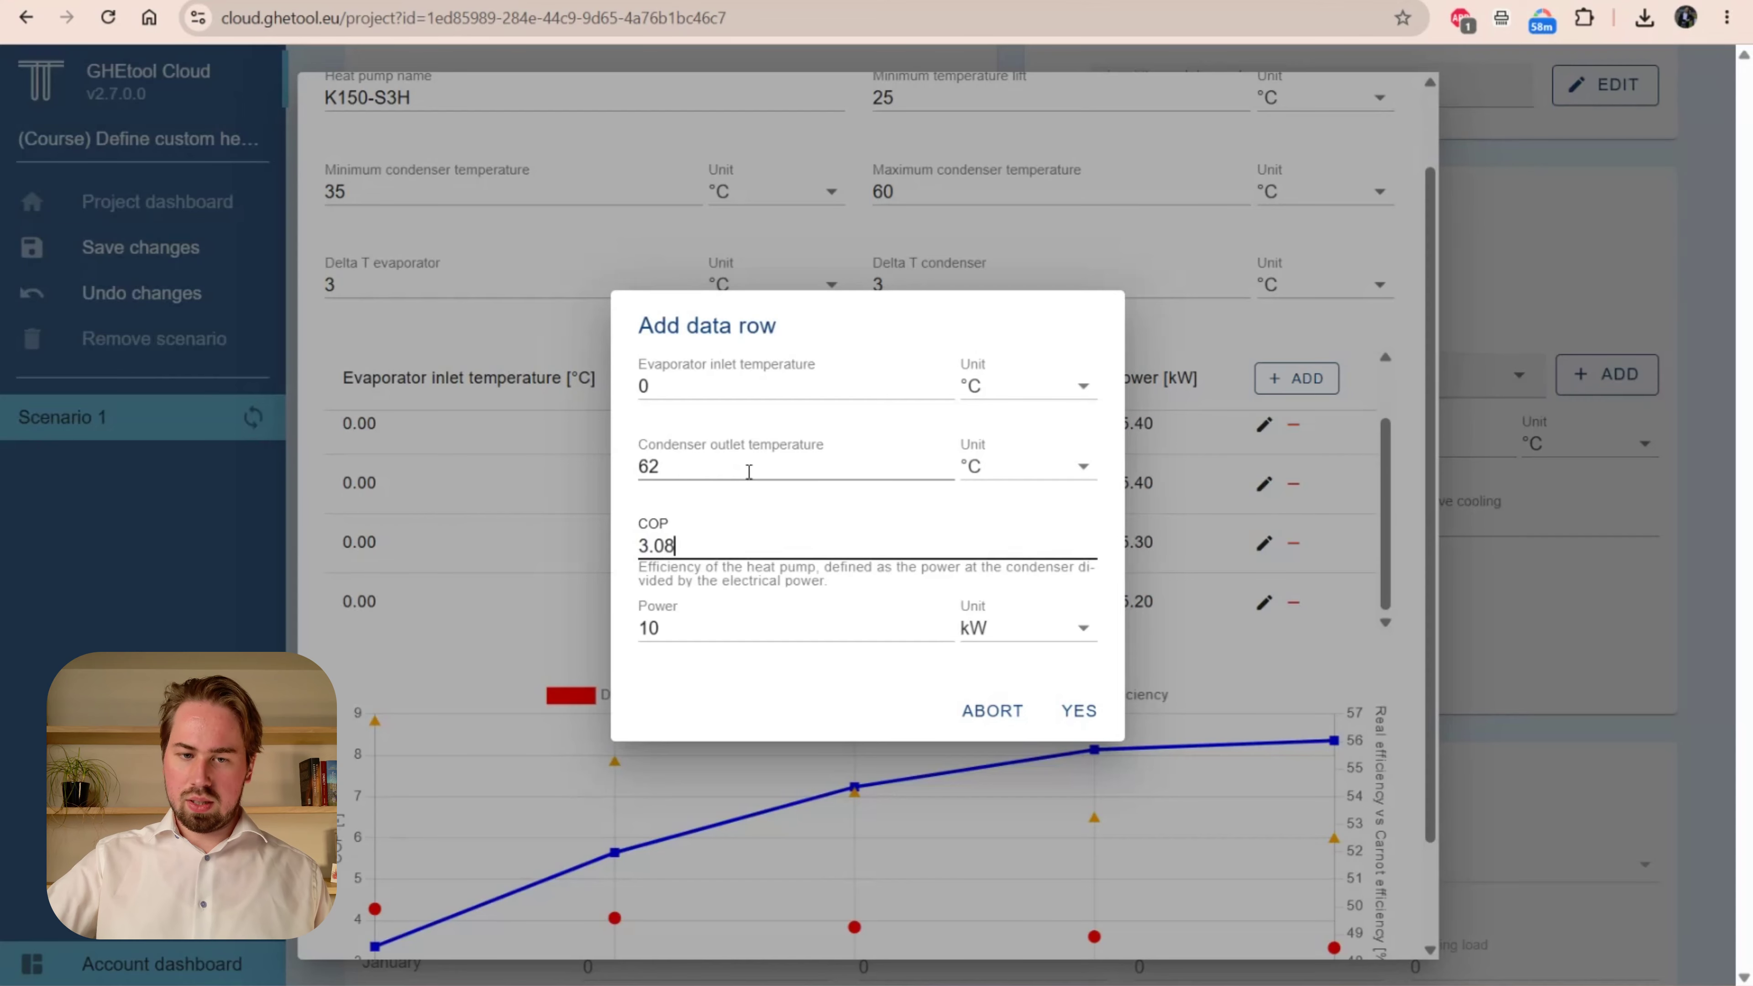
pyautogui.press('Tab')
pyautogui.write('15.18')
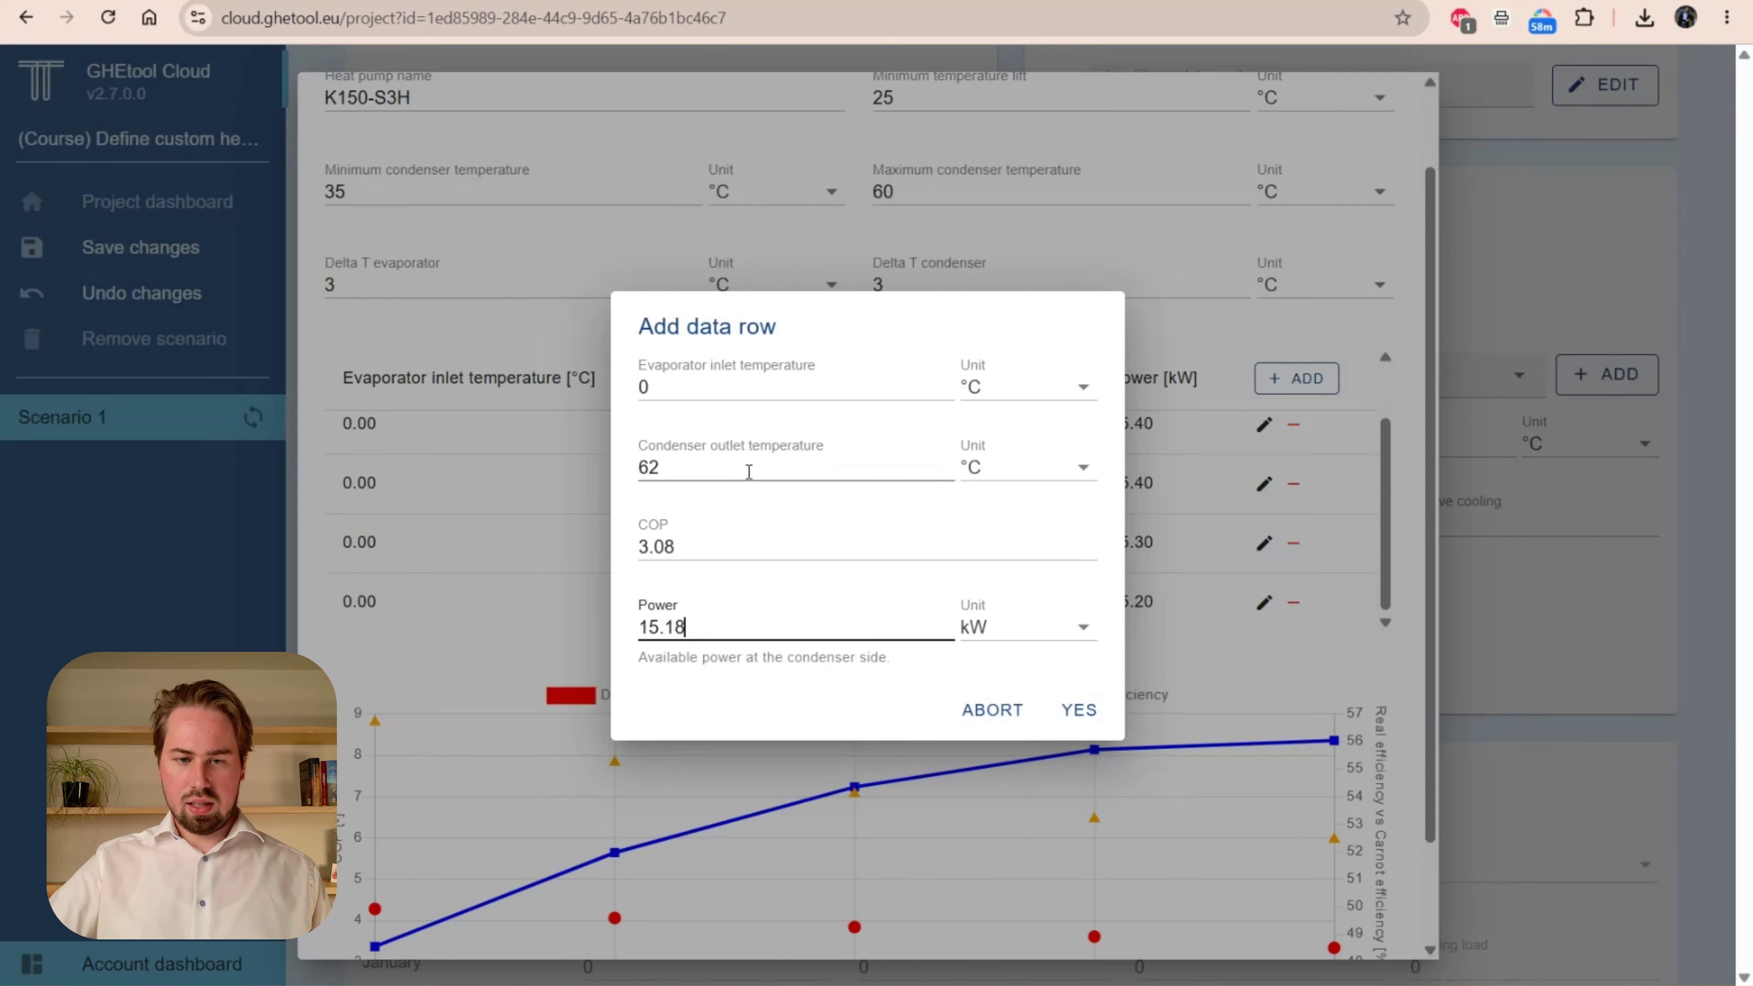
pyautogui.press('Return')
# Step: Create the custom K150-S3H heat pump from the entered data points
pyautogui.scroll(-2, 920, 662)
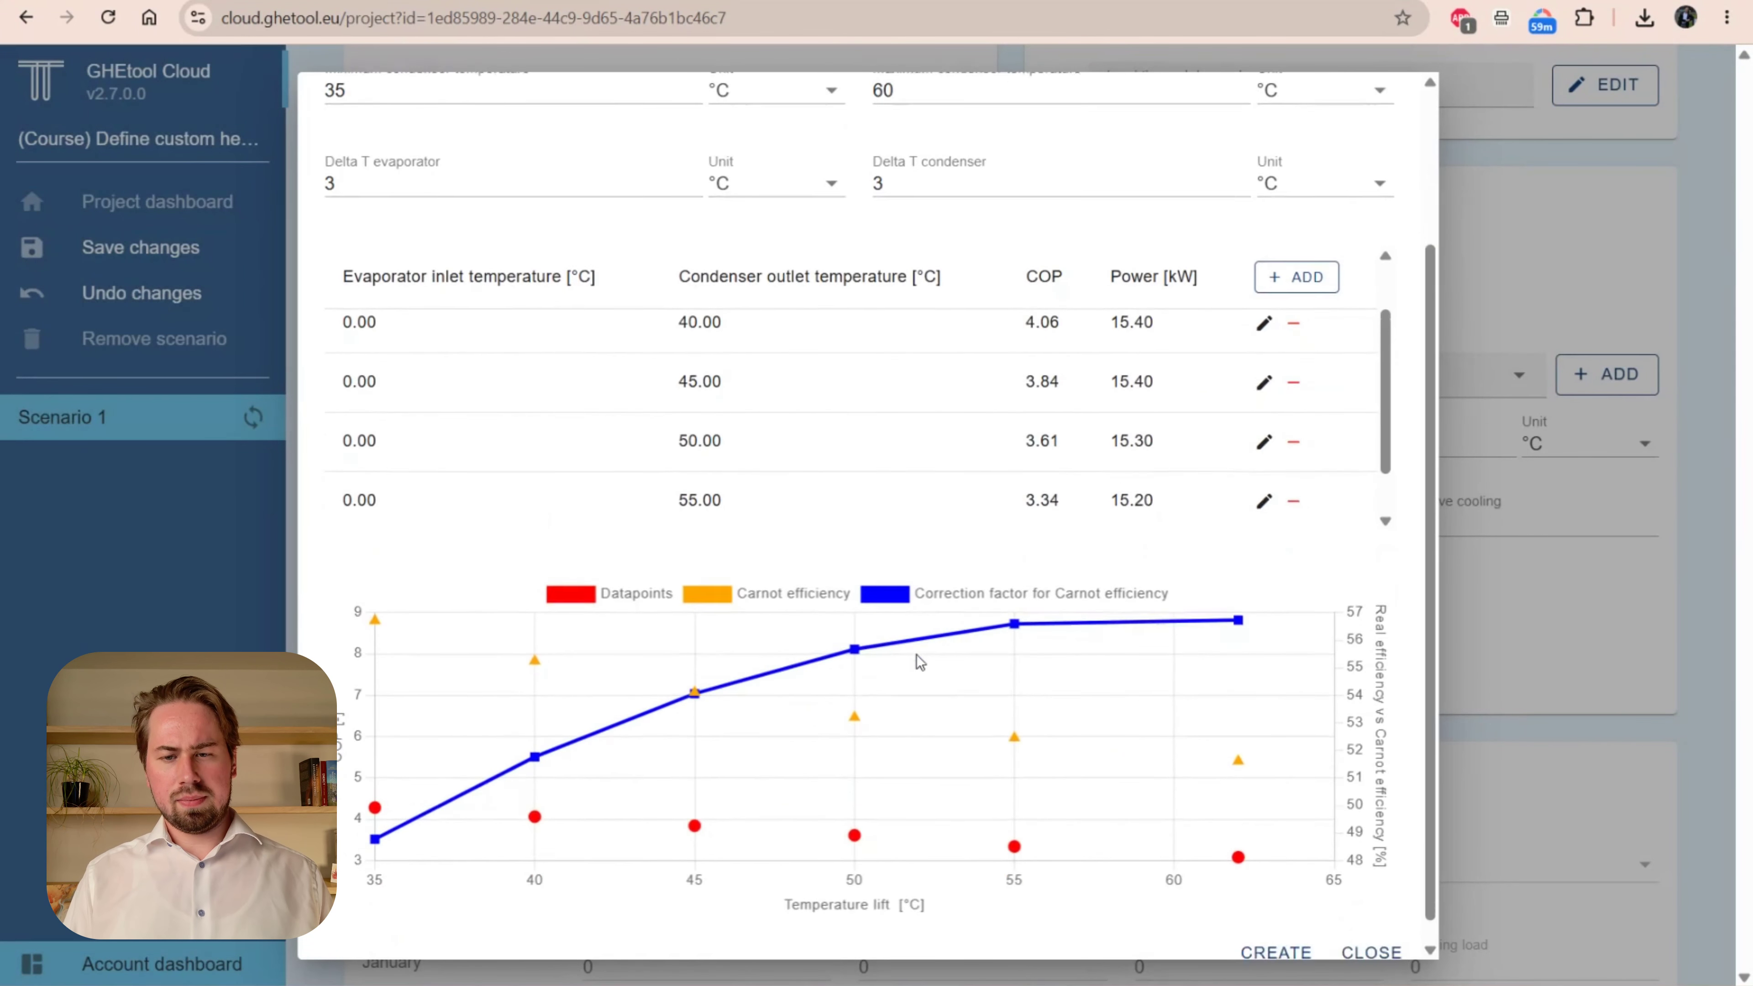
pyautogui.scroll(-1, 1010, 443)
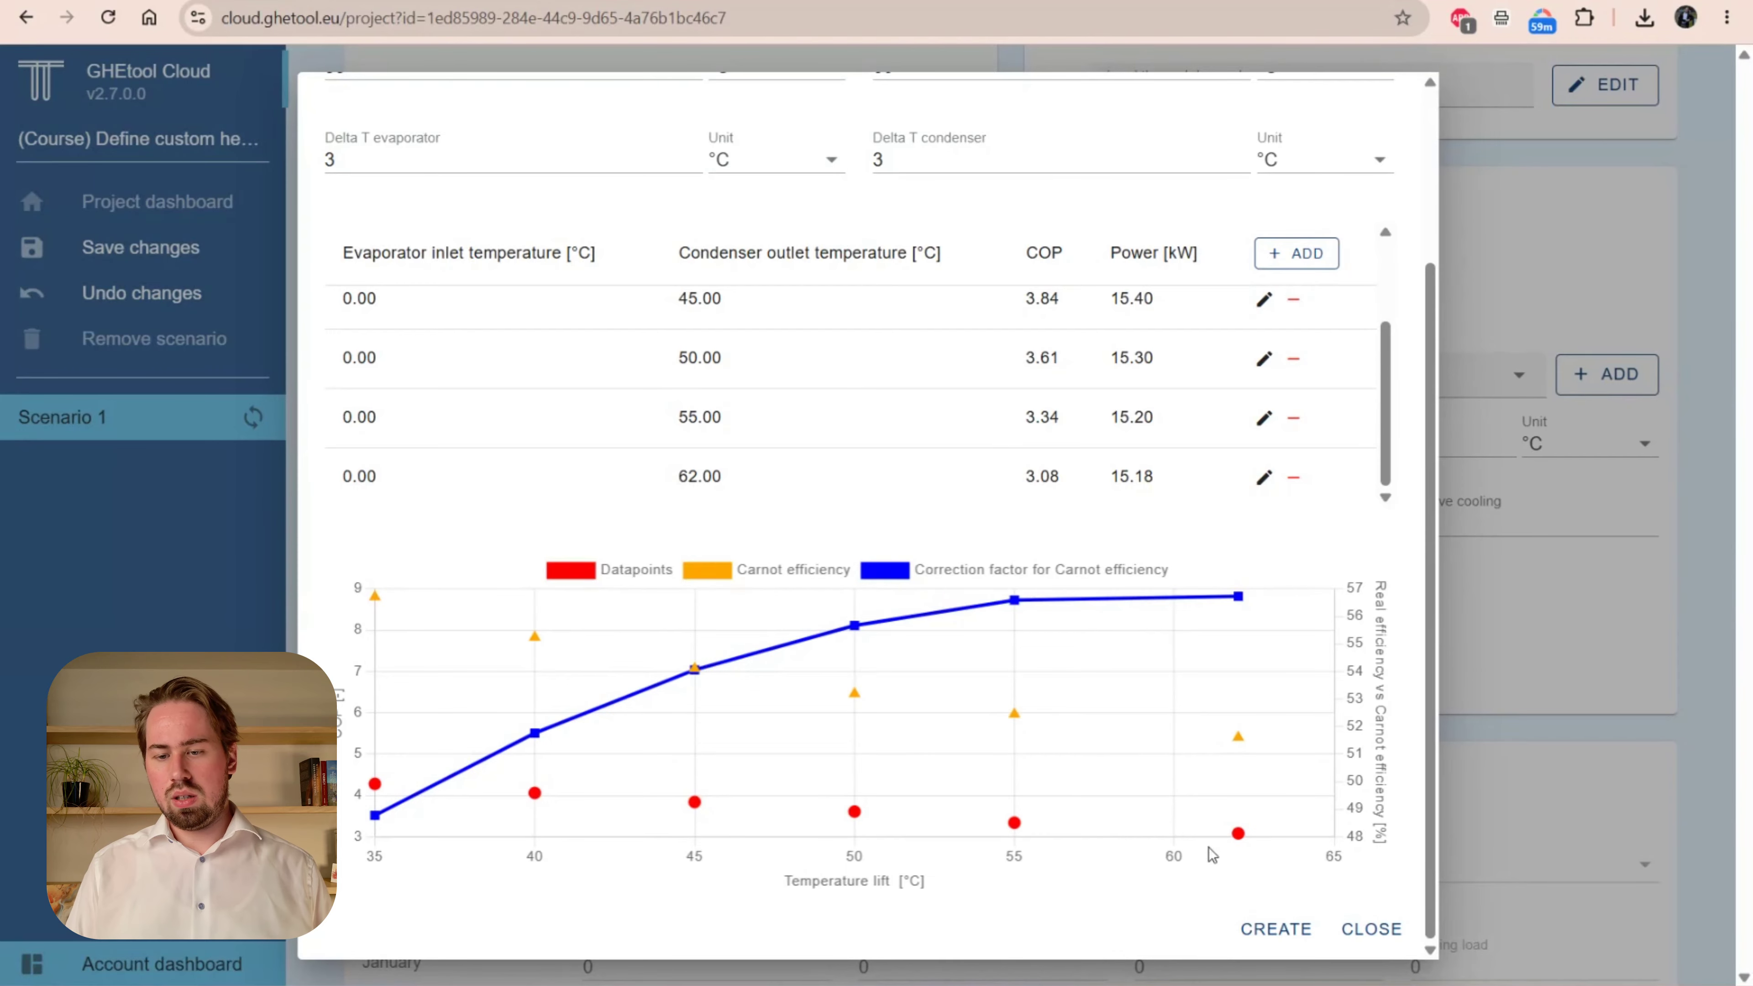
pyautogui.click(1254, 934)
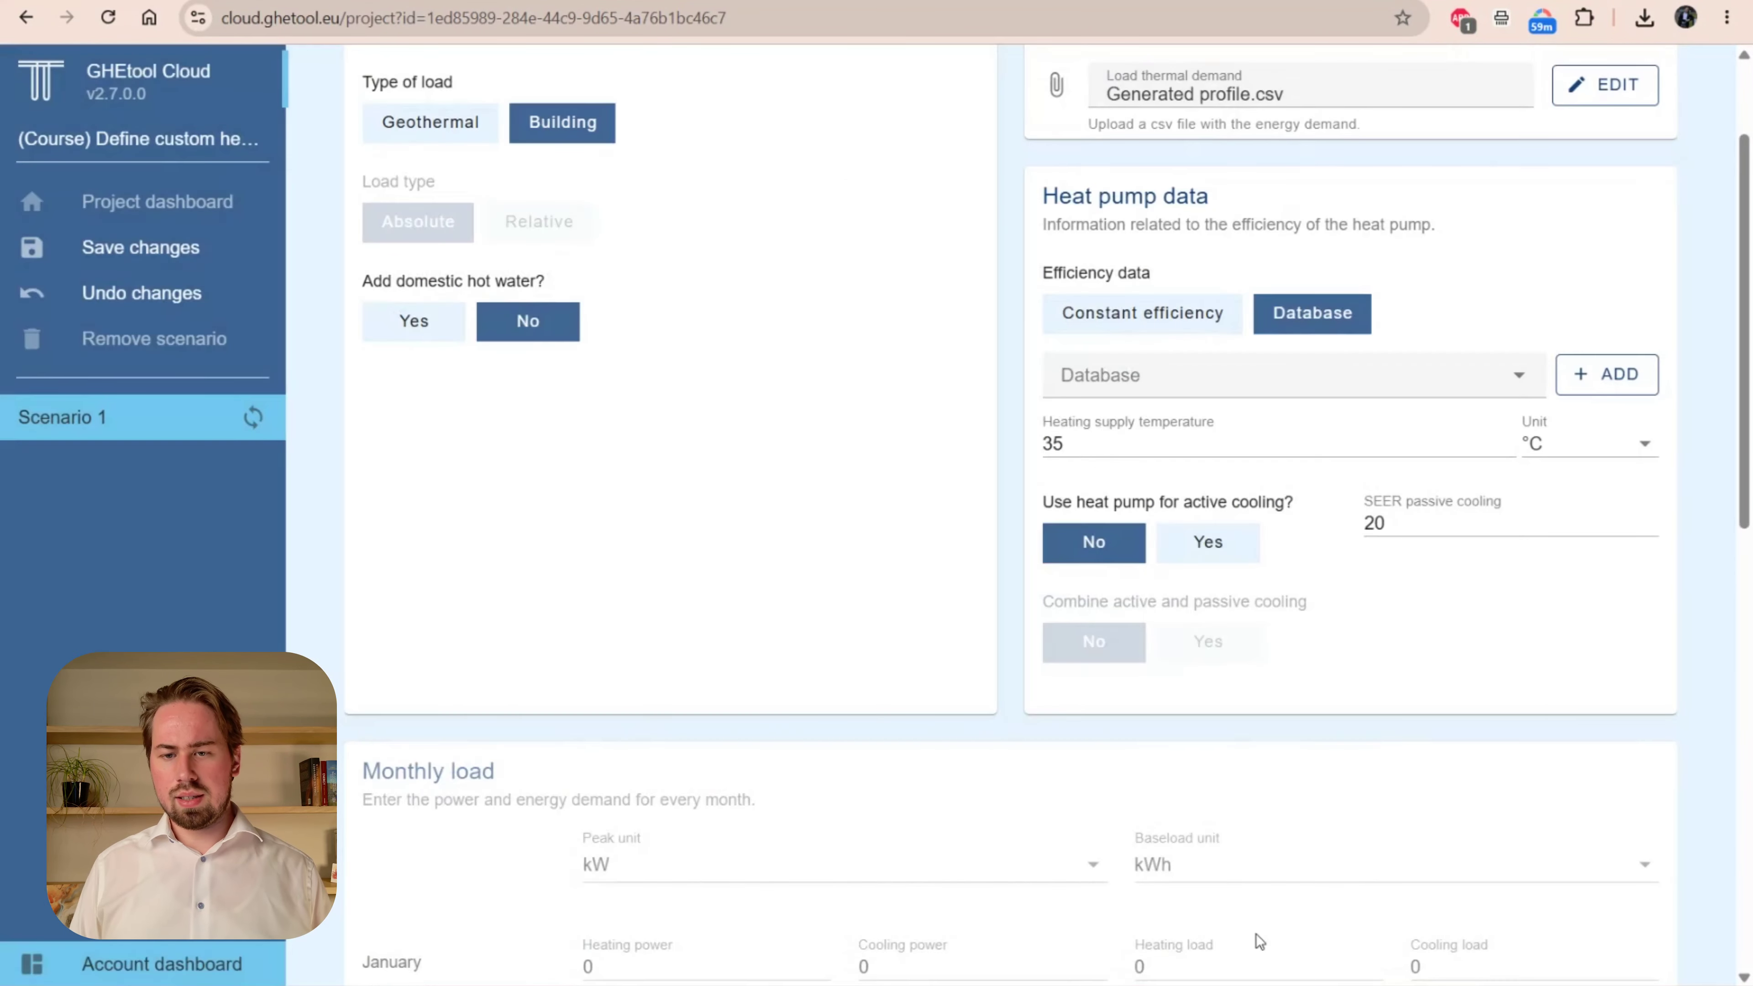
# Step: Choose one K150-S3H unit from the heat pump database for the scenario's efficiency data
pyautogui.click(1512, 379)
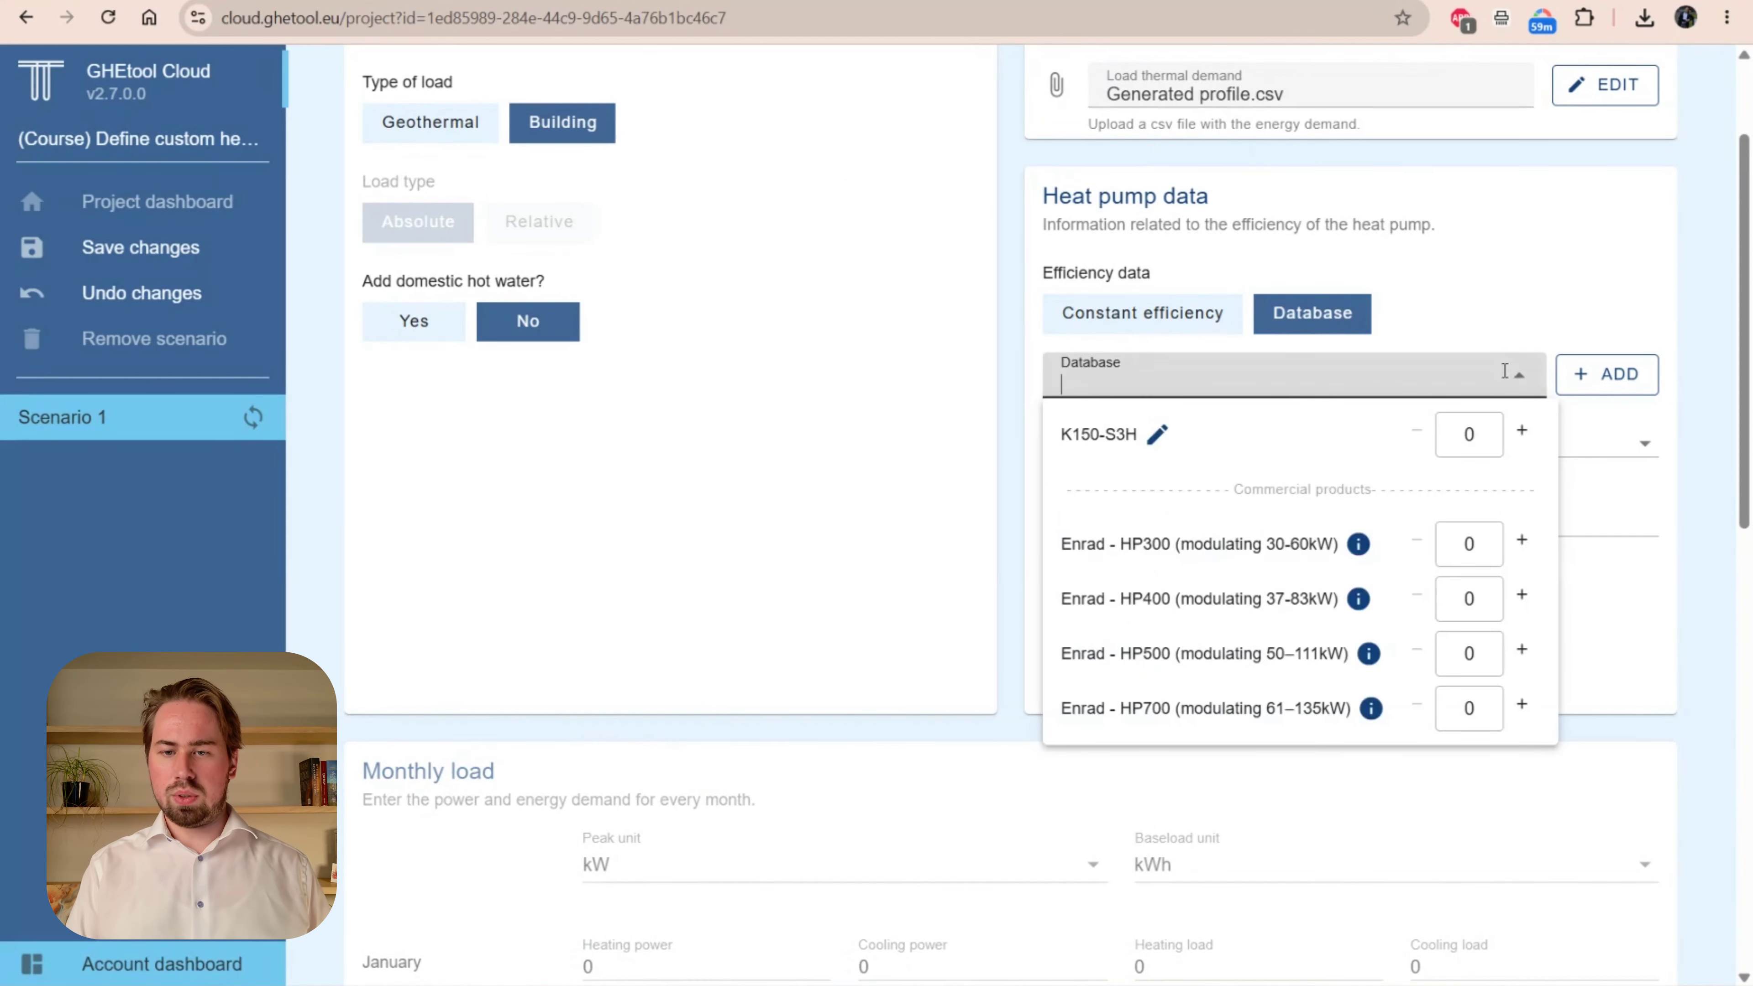
pyautogui.click(1131, 433)
pyautogui.click(1201, 387)
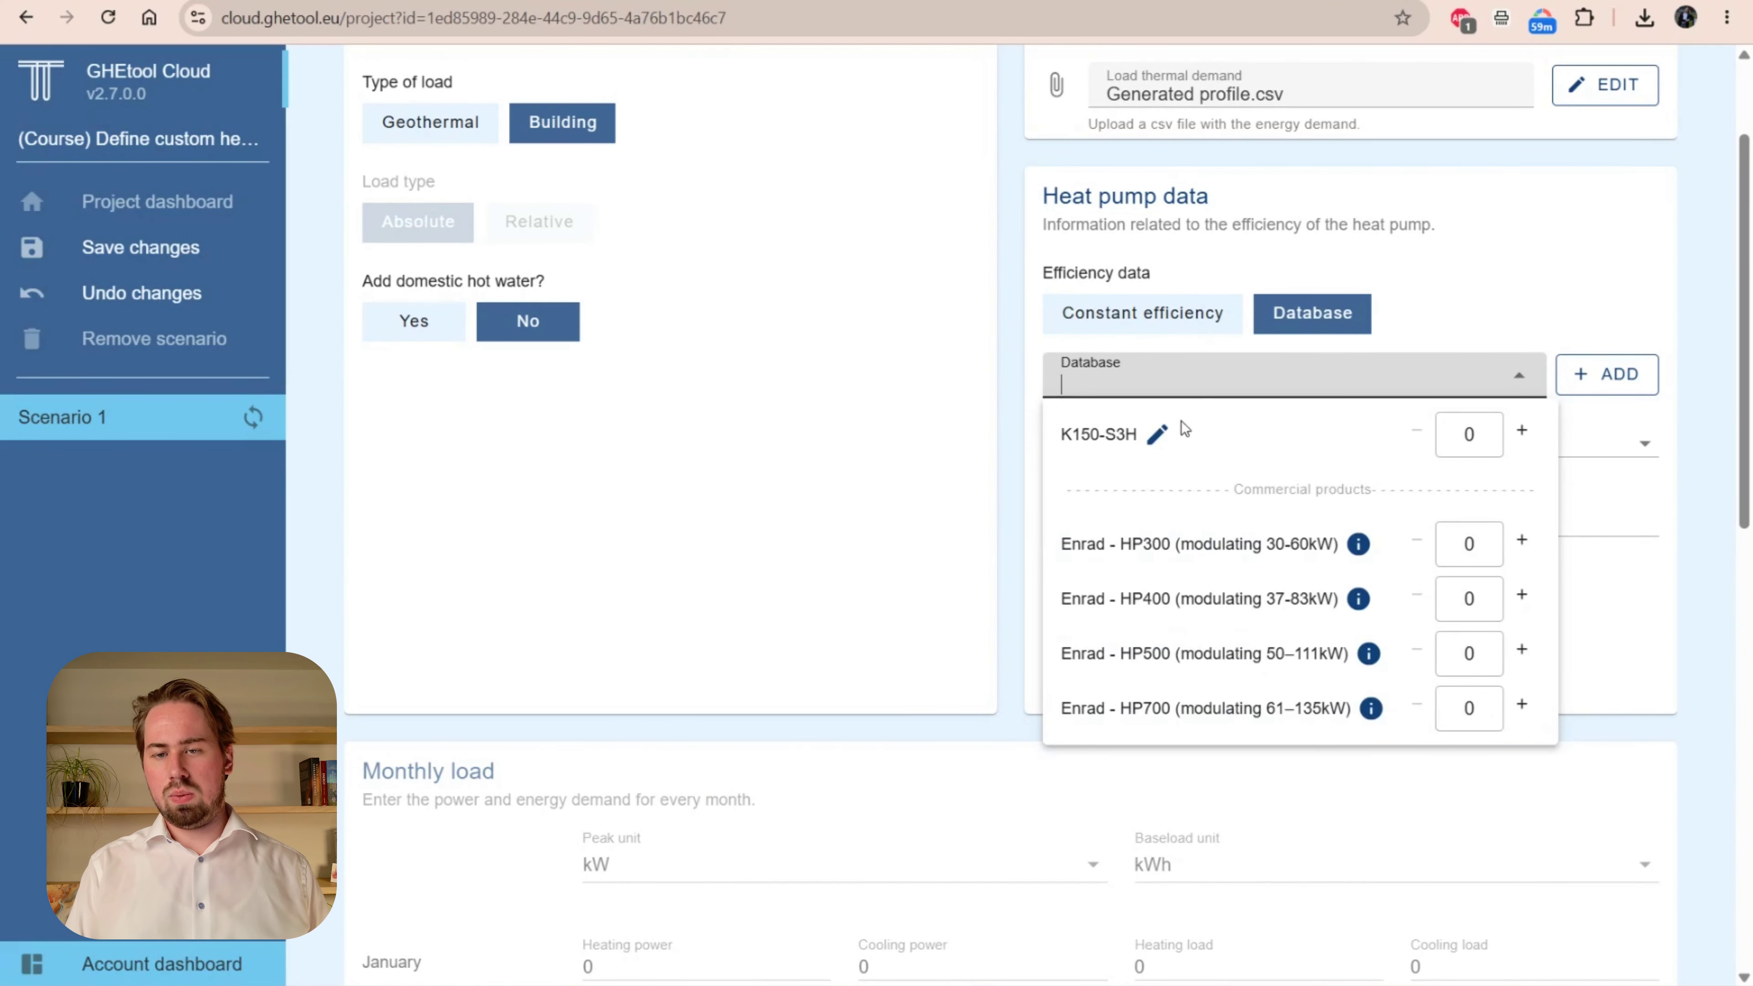
pyautogui.click(1523, 432)
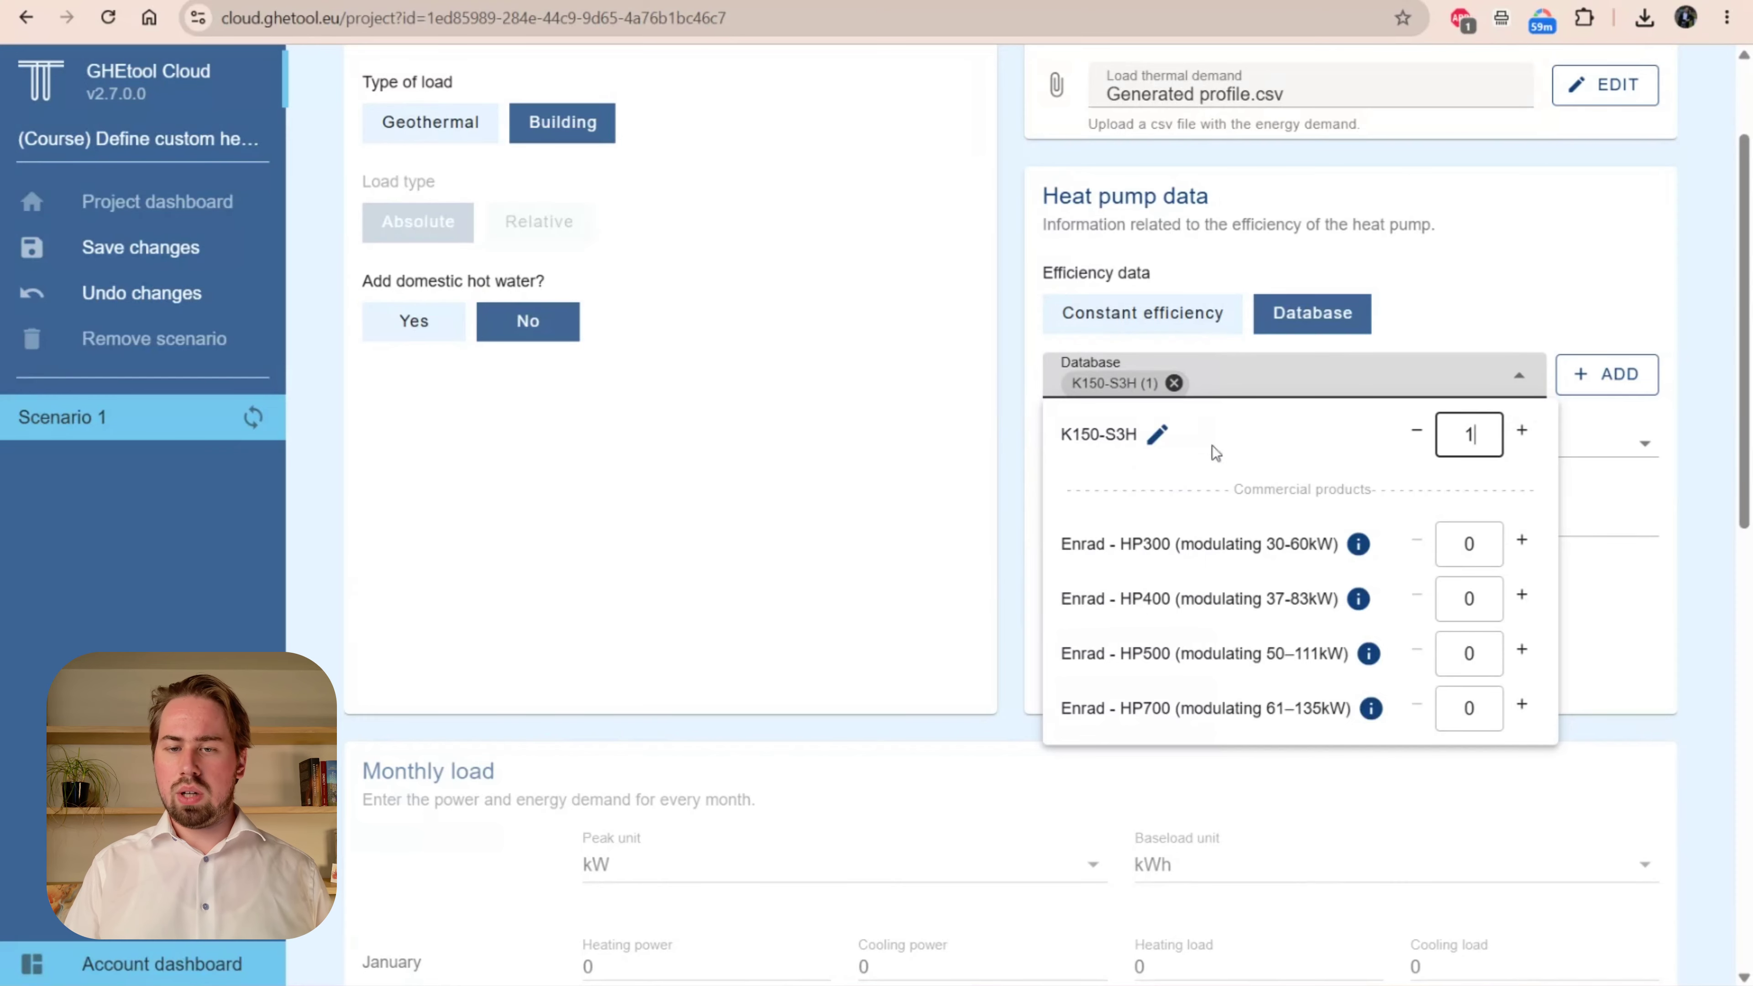
pyautogui.click(1628, 652)
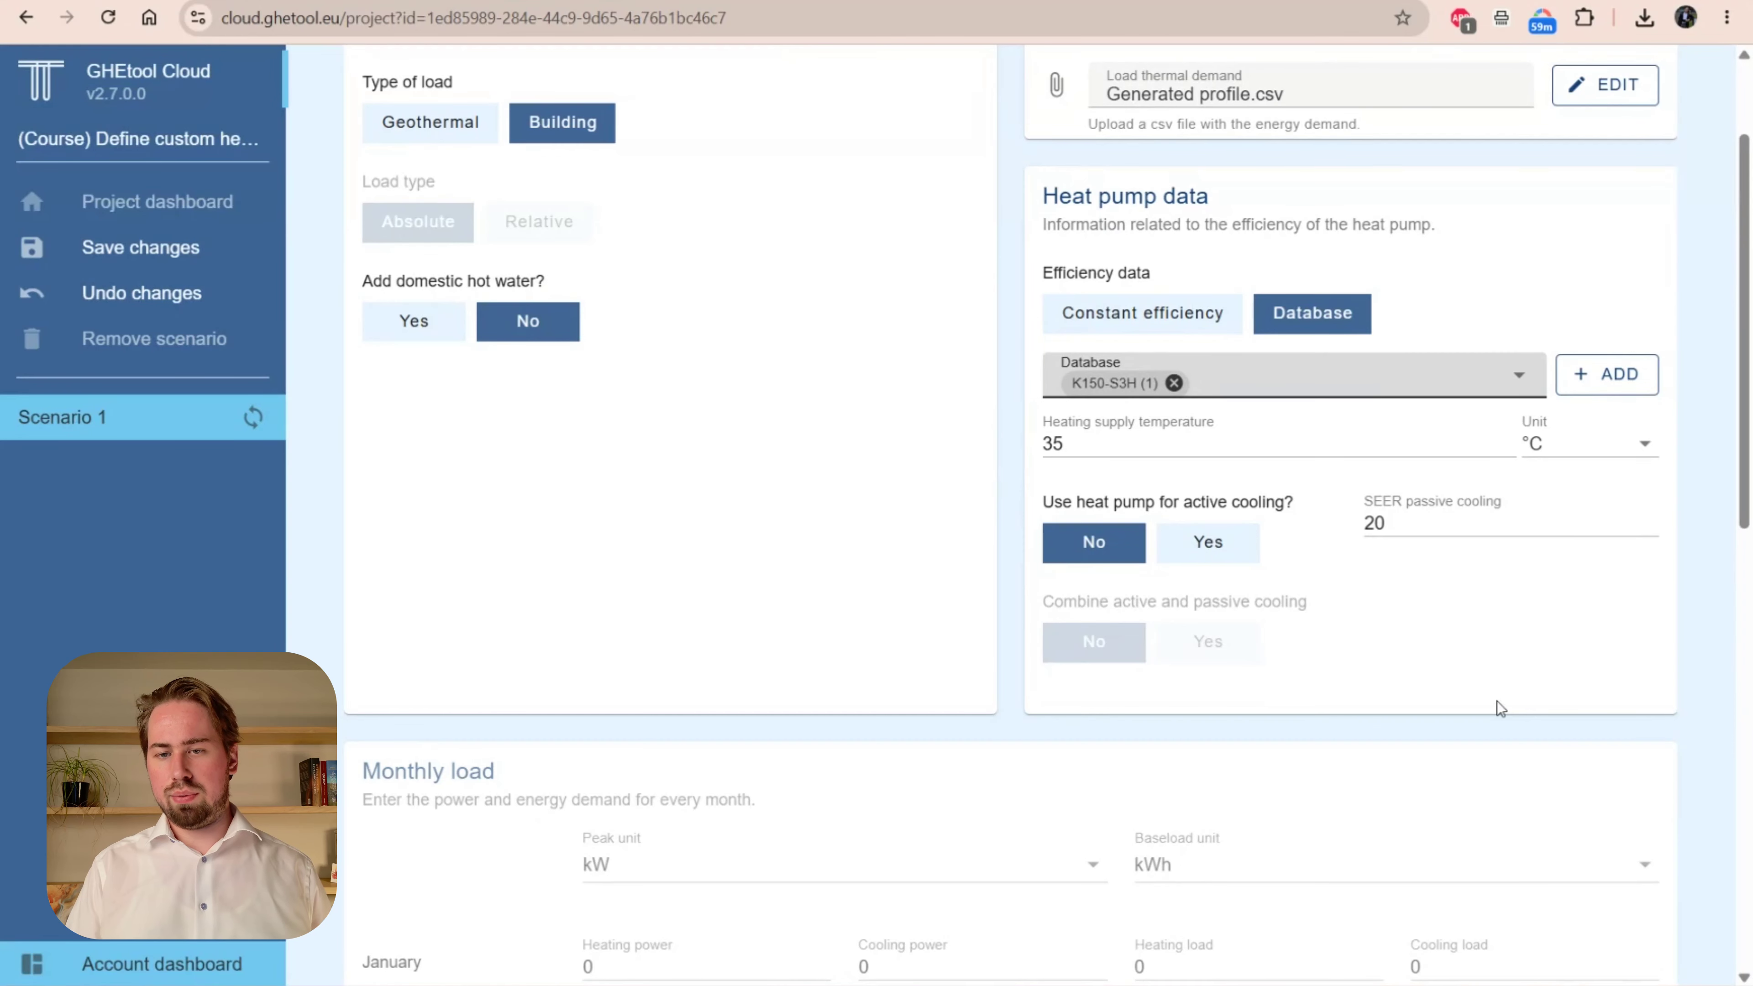
# Step: Calculate the scenario with the selected K150-S3H heat pump
pyautogui.scroll(-6, 1497, 702)
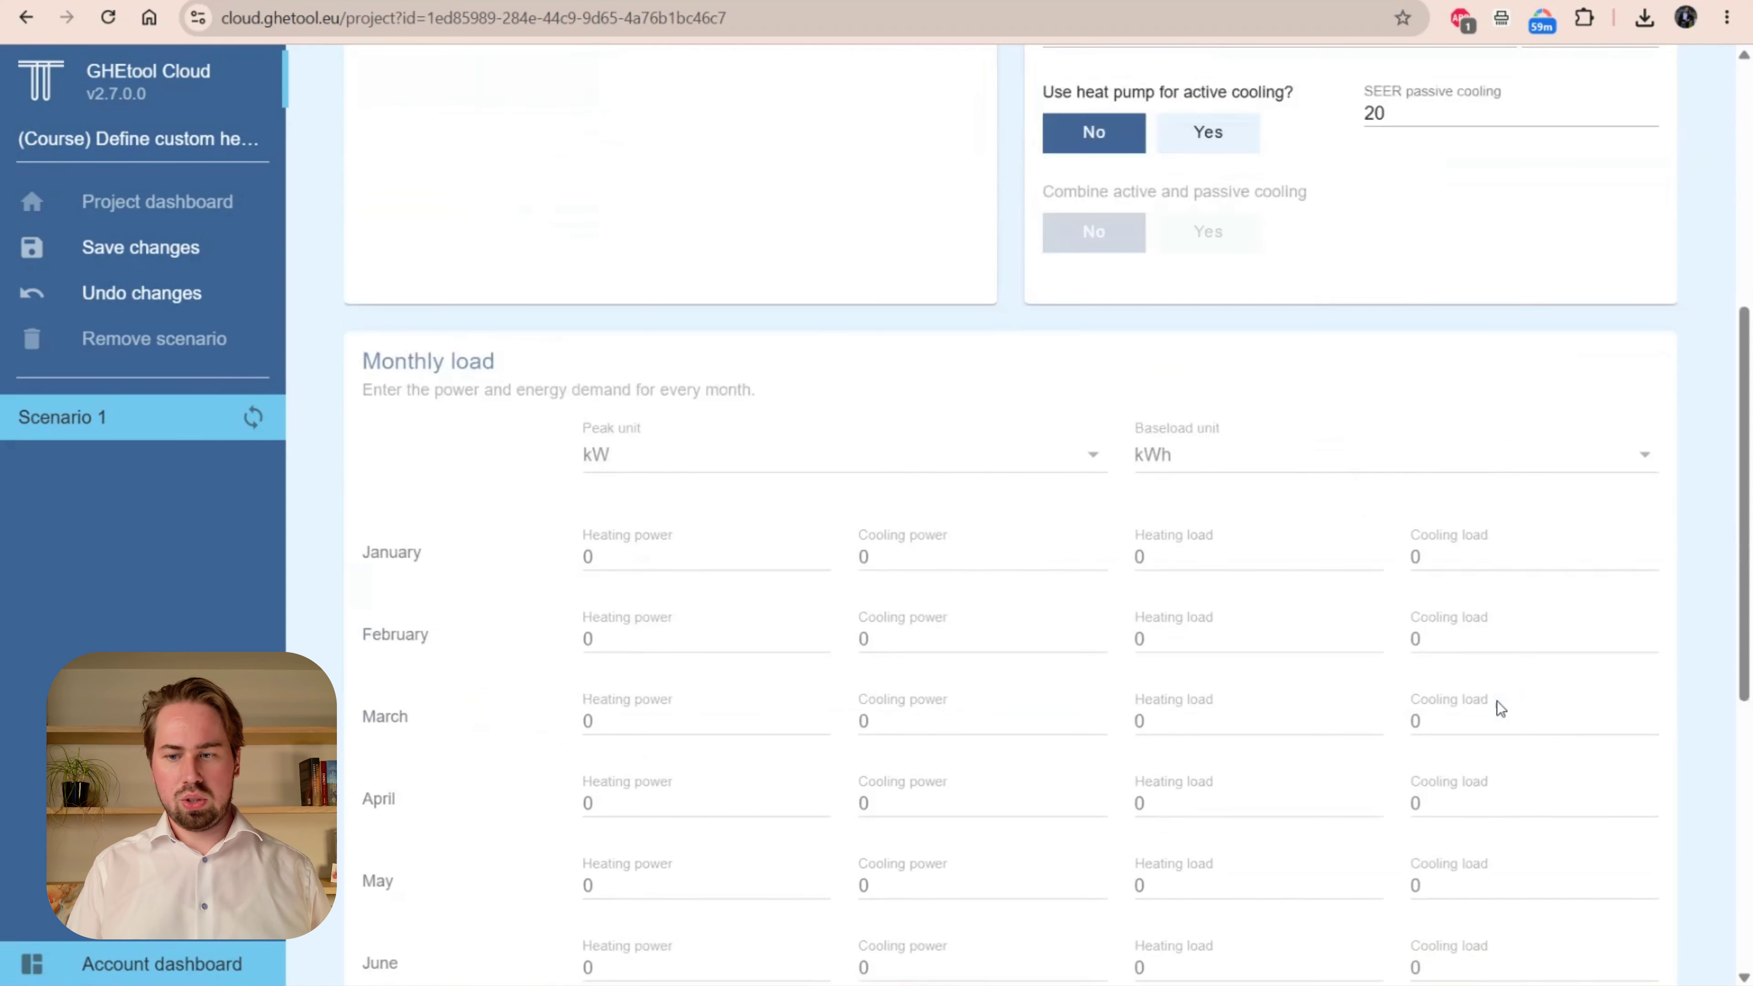
pyautogui.scroll(-9, 1497, 701)
pyautogui.click(1485, 947)
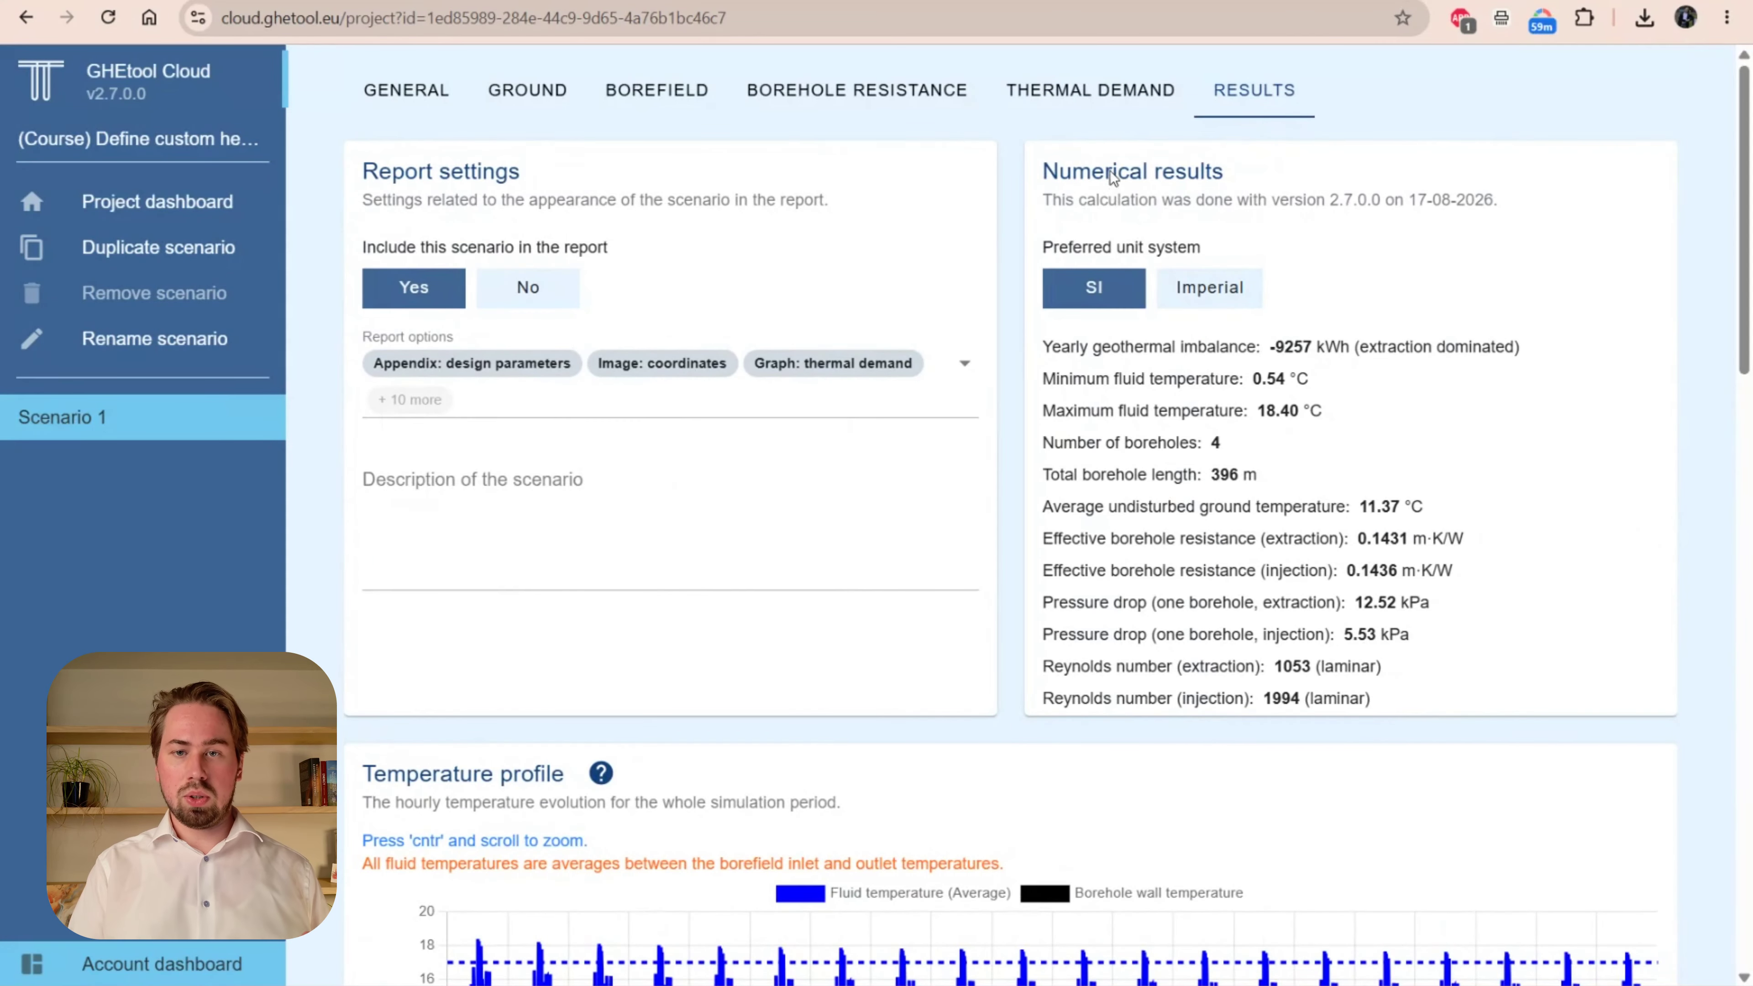
pyautogui.click(1091, 90)
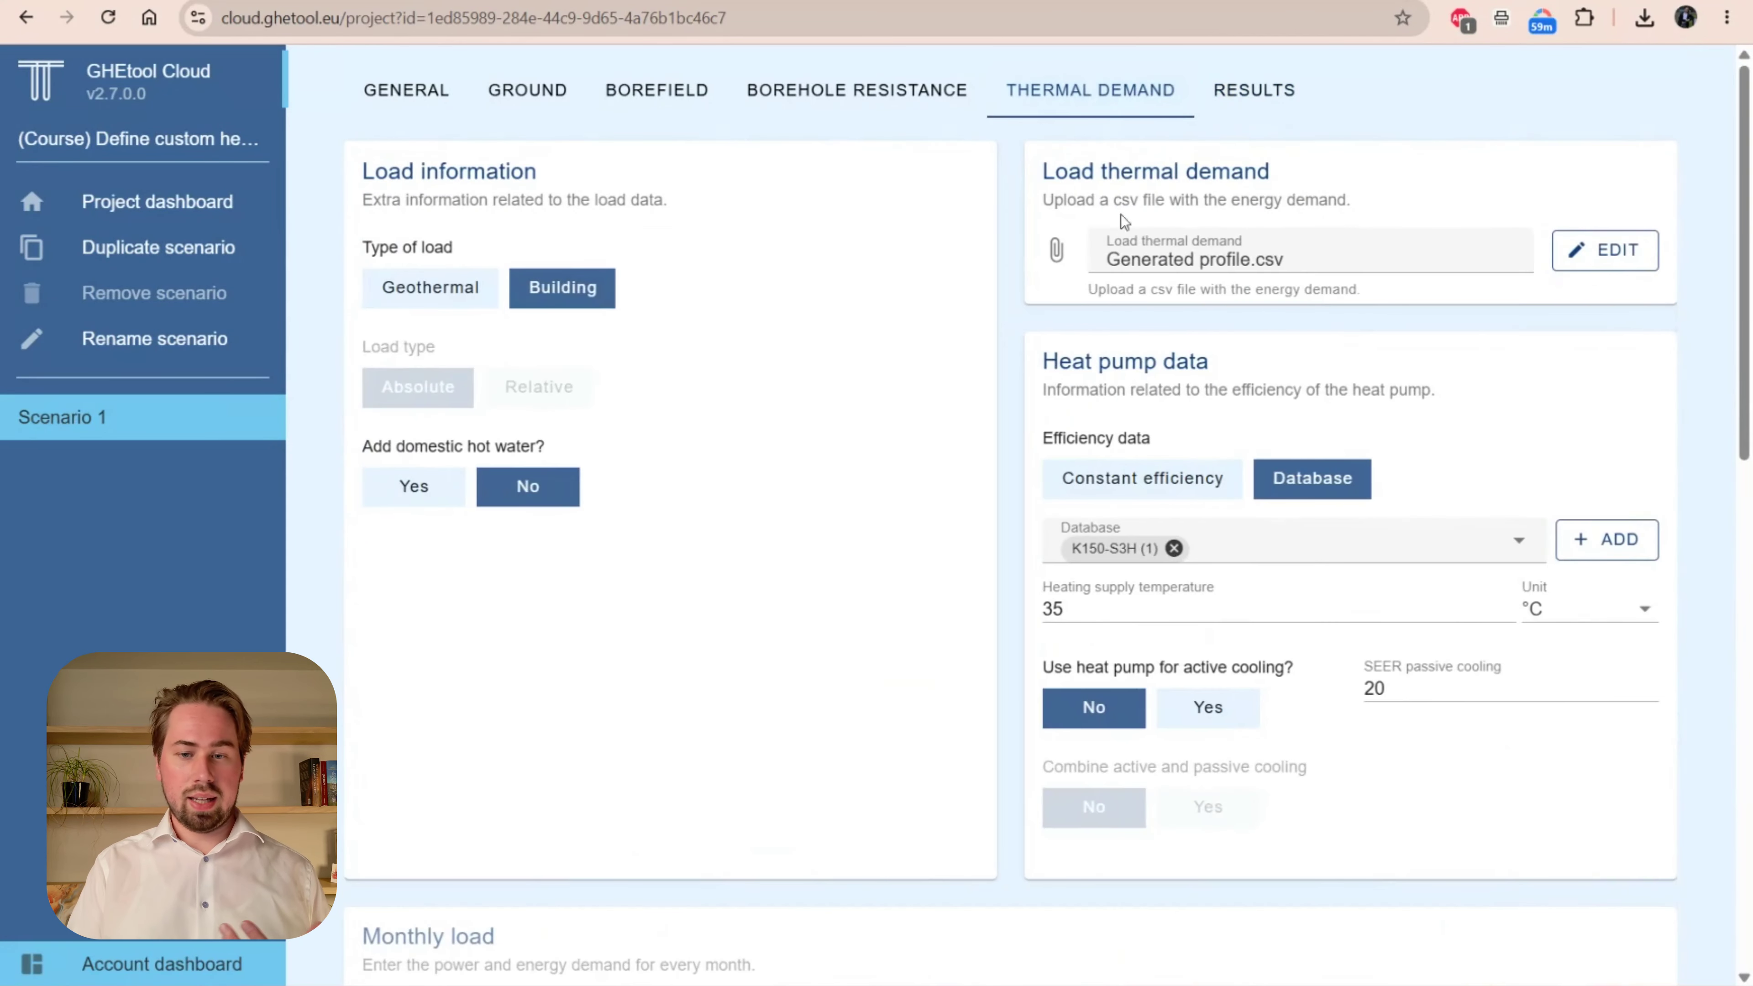
pyautogui.click(1209, 707)
pyautogui.click(1077, 702)
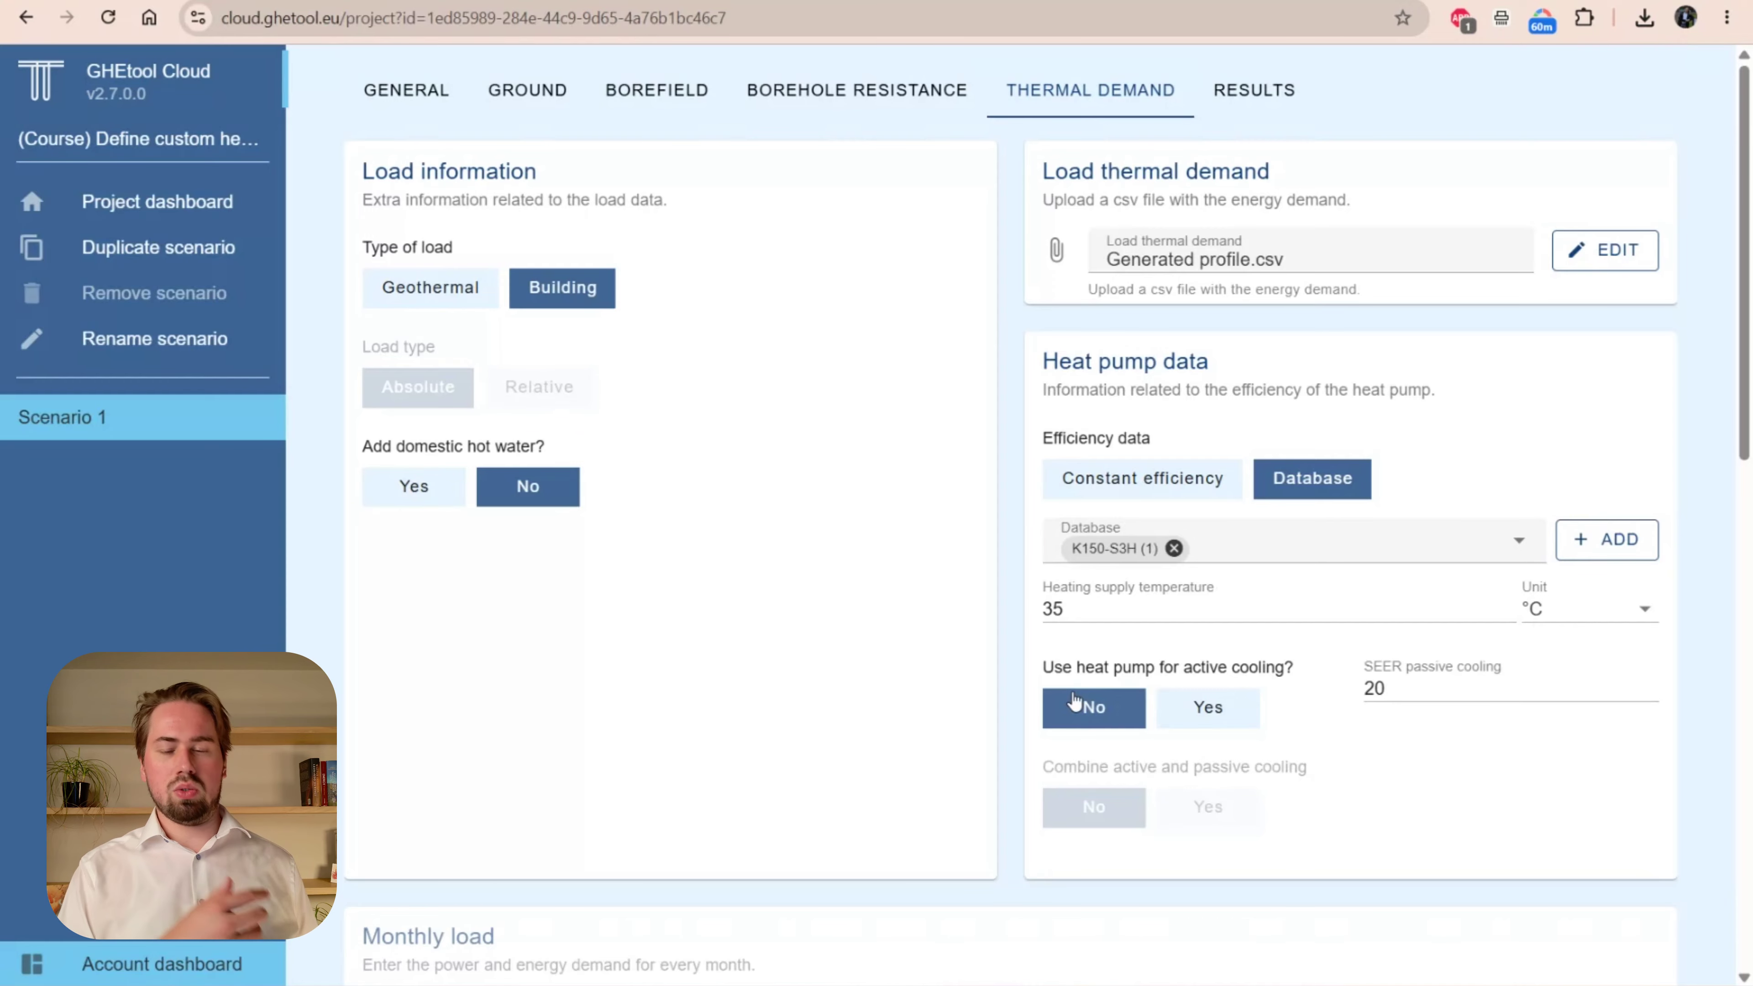
# Step: Examine the scenario results: temperature profile, load duration curve, heat pump efficiency and numerical results
pyautogui.click(1254, 93)
pyautogui.scroll(-5, 1429, 556)
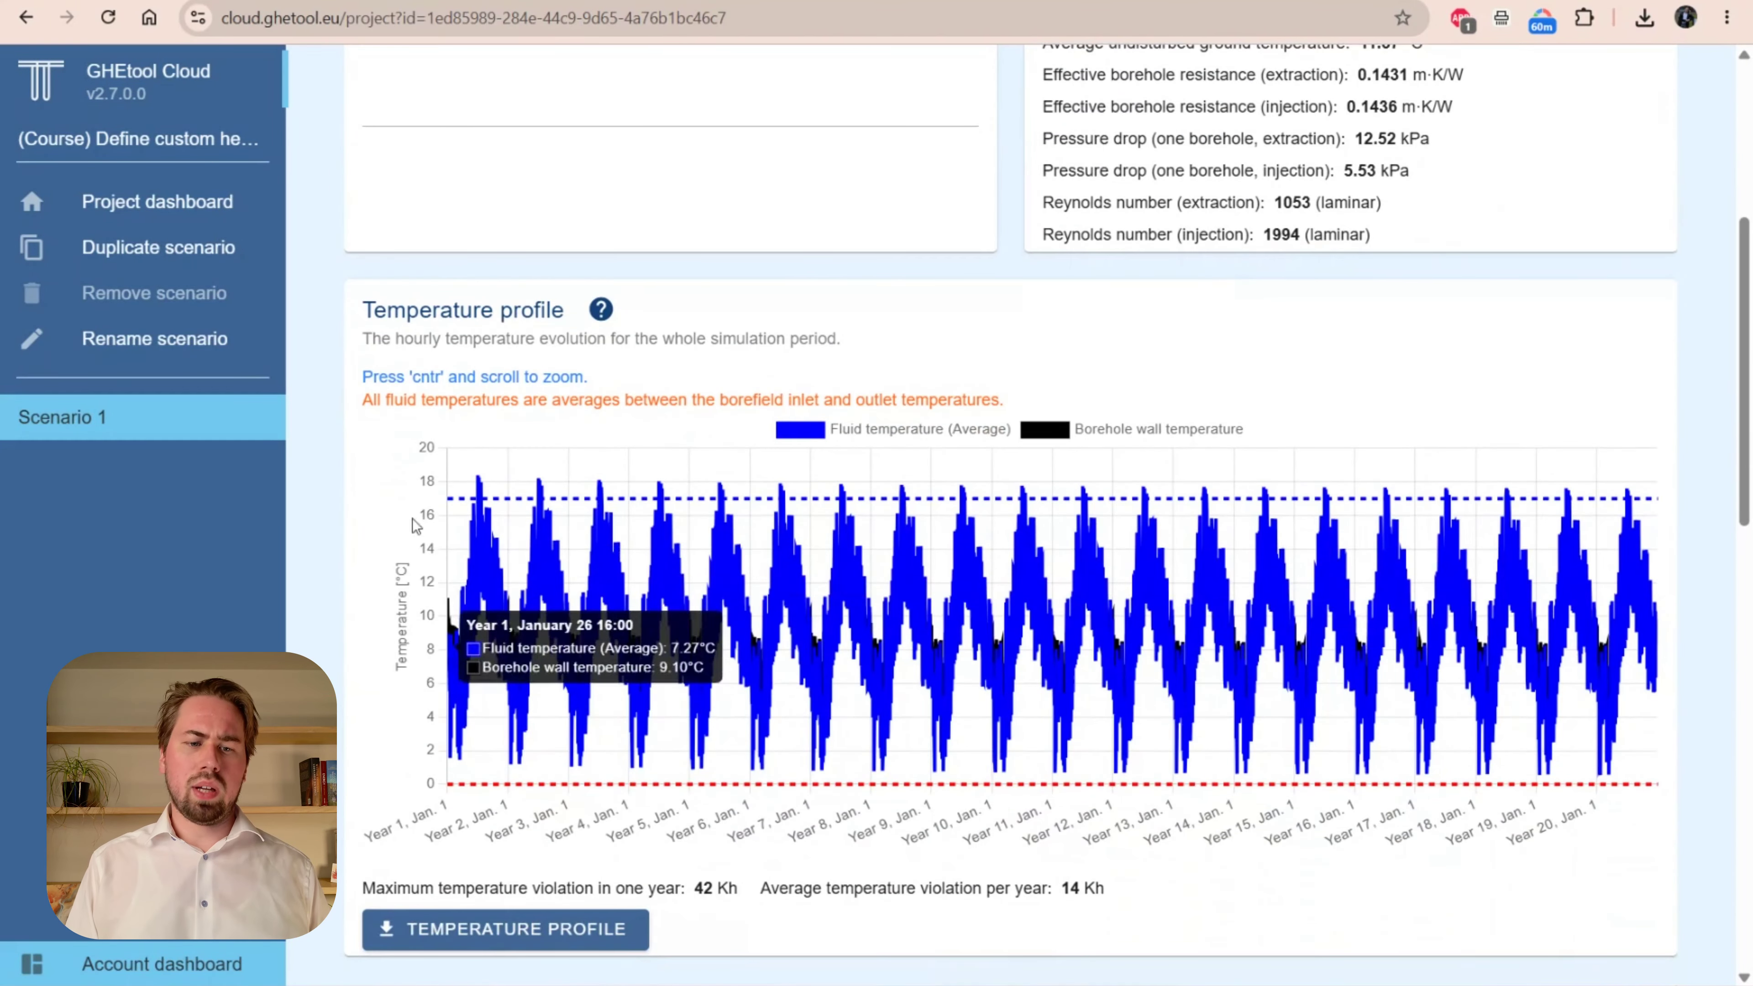
pyautogui.scroll(-2, 1690, 648)
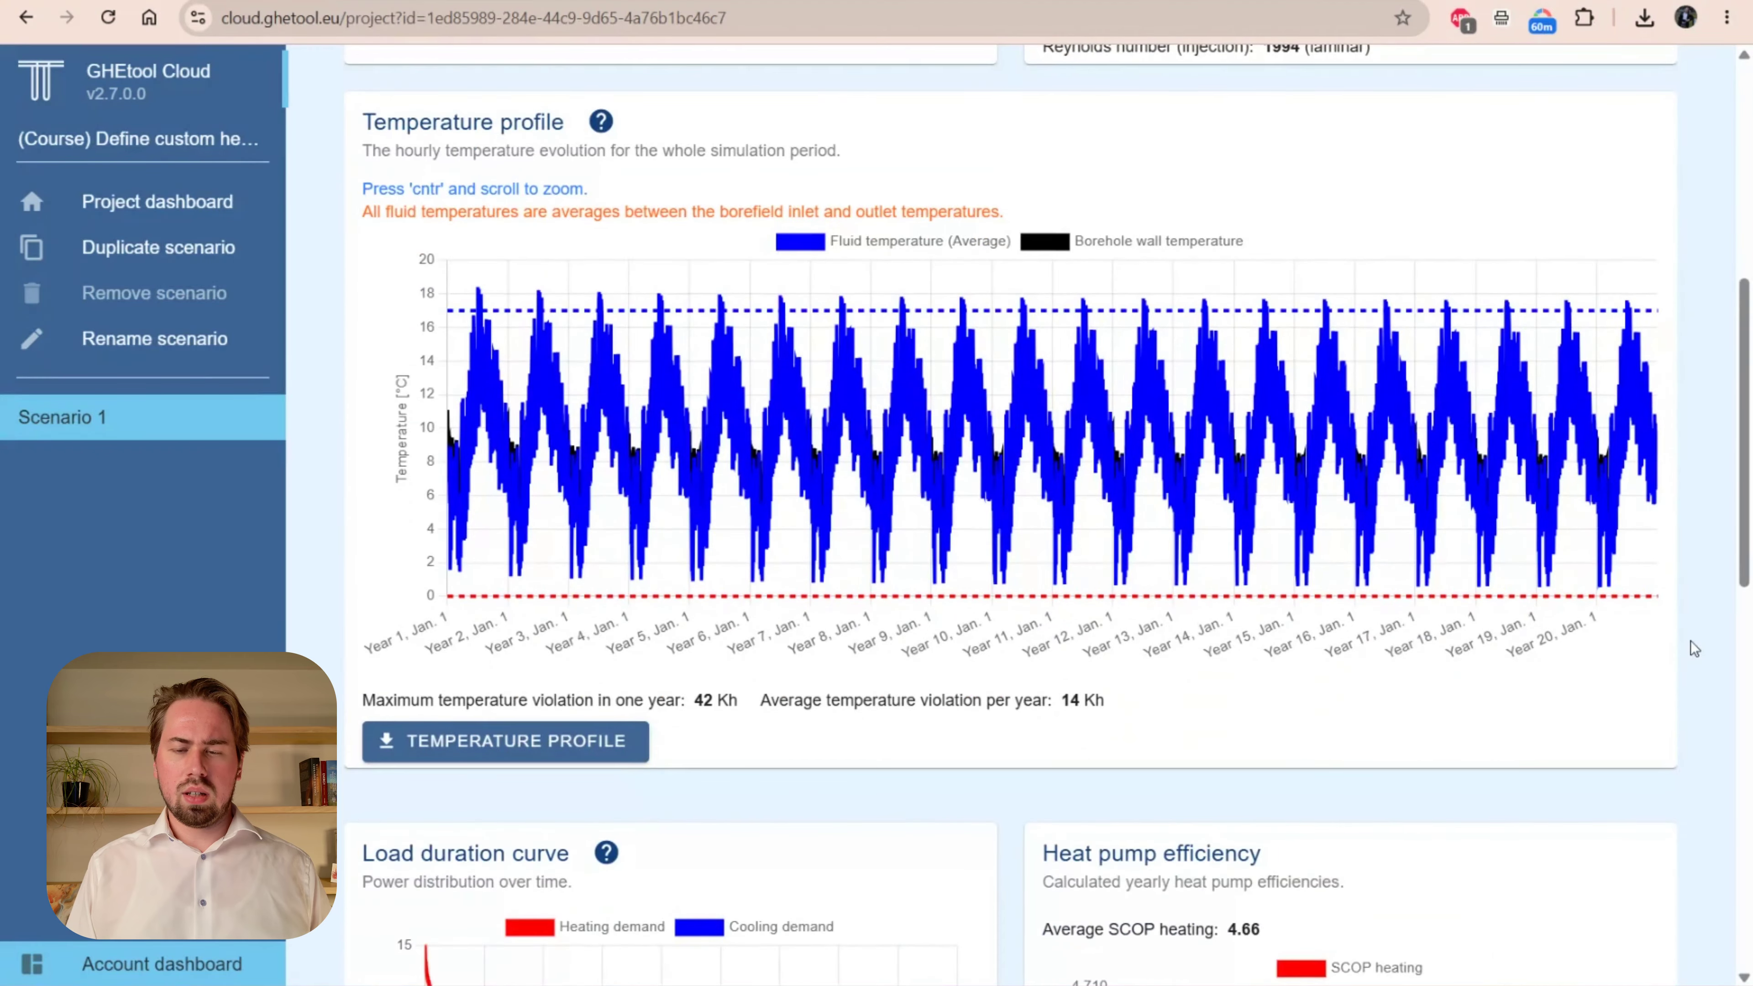
pyautogui.scroll(-4, 1690, 648)
pyautogui.scroll(-3, 1690, 641)
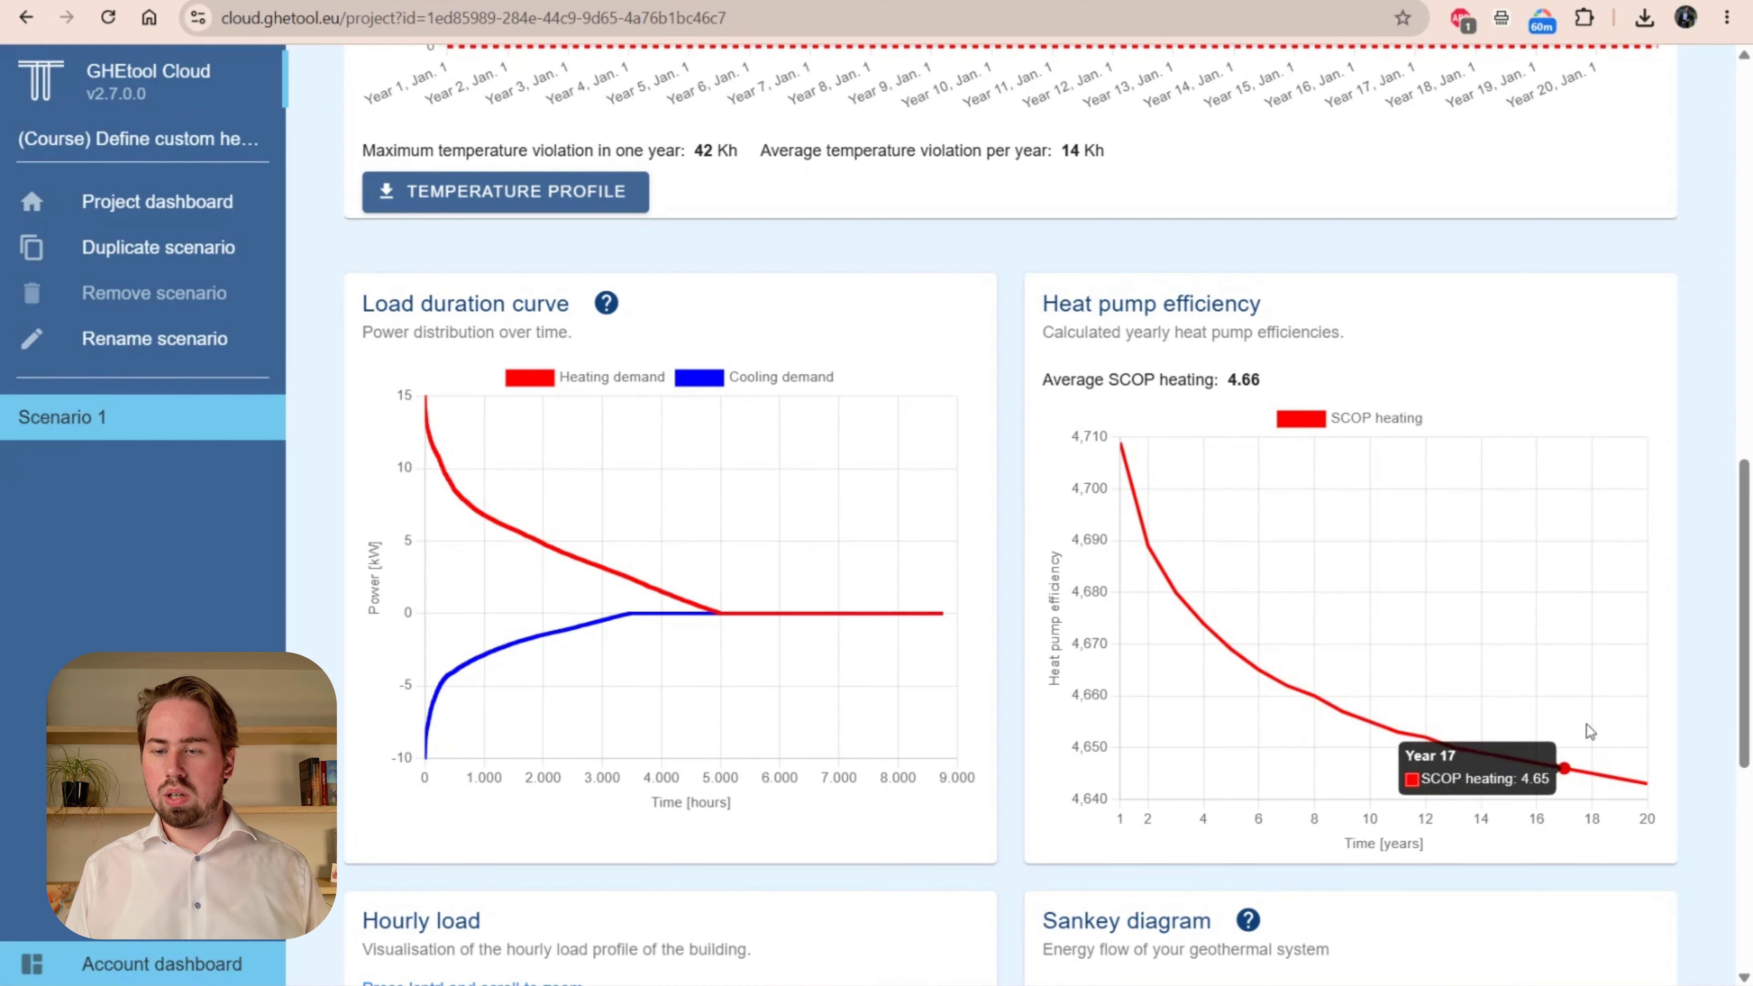
pyautogui.scroll(6, 1593, 394)
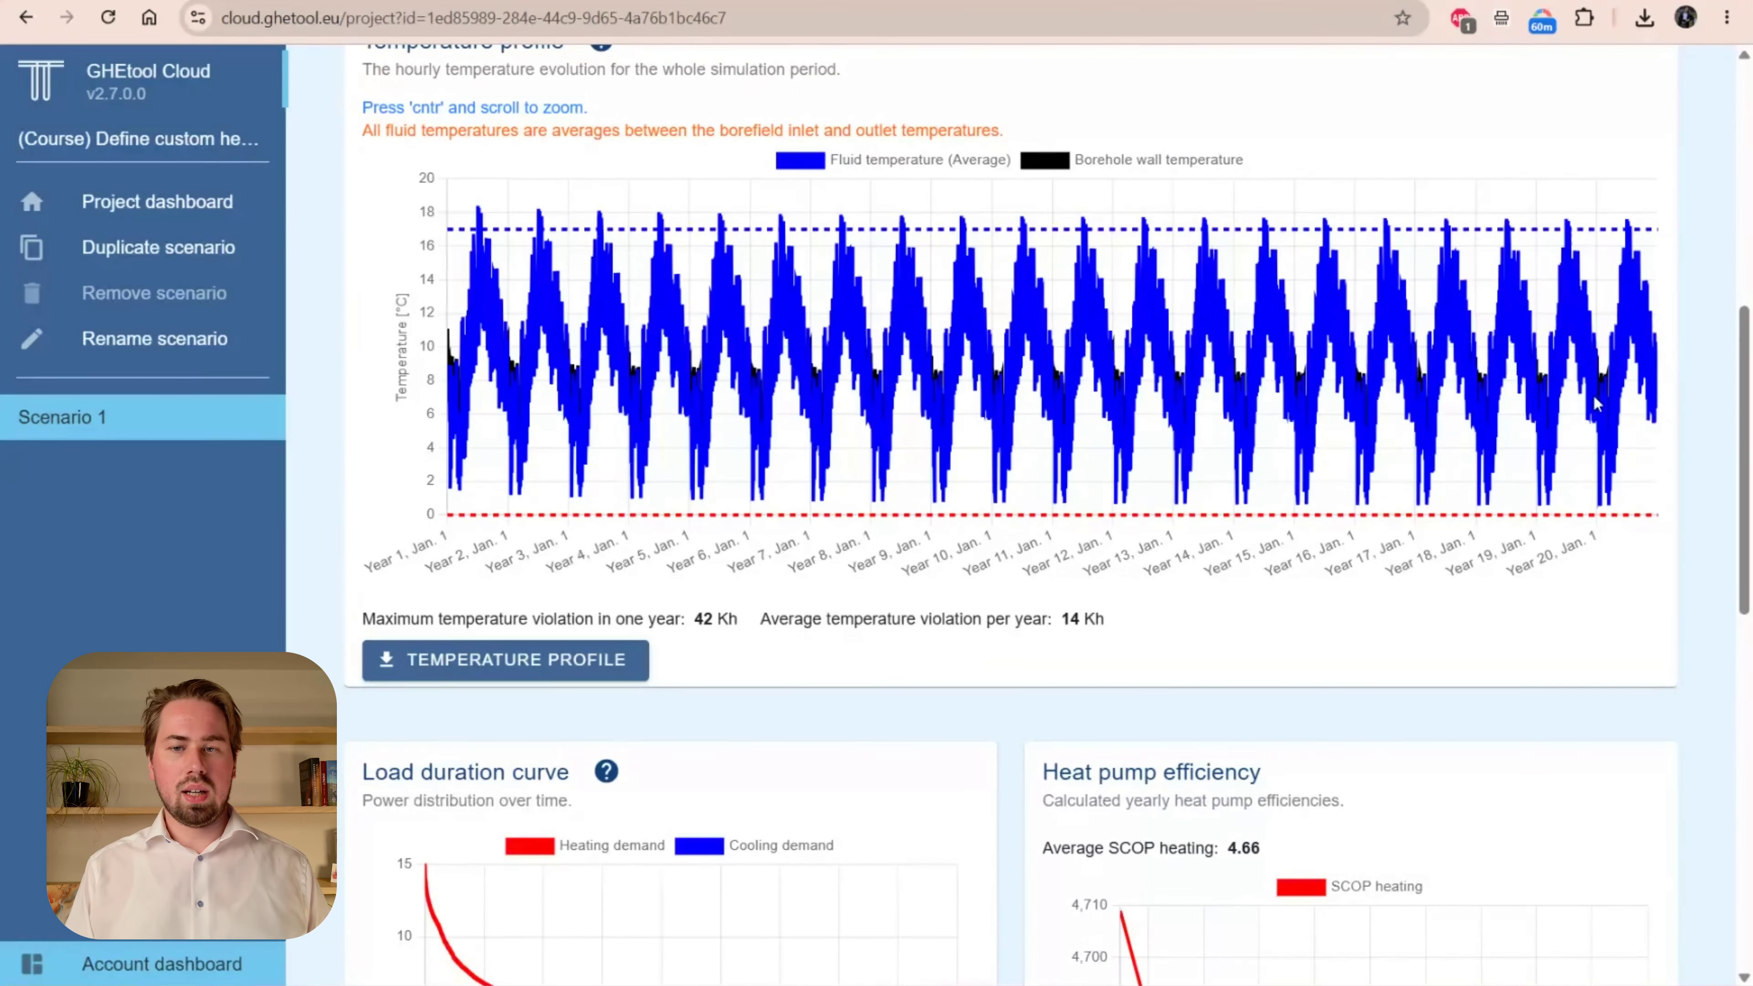
pyautogui.scroll(7, 1202, 190)
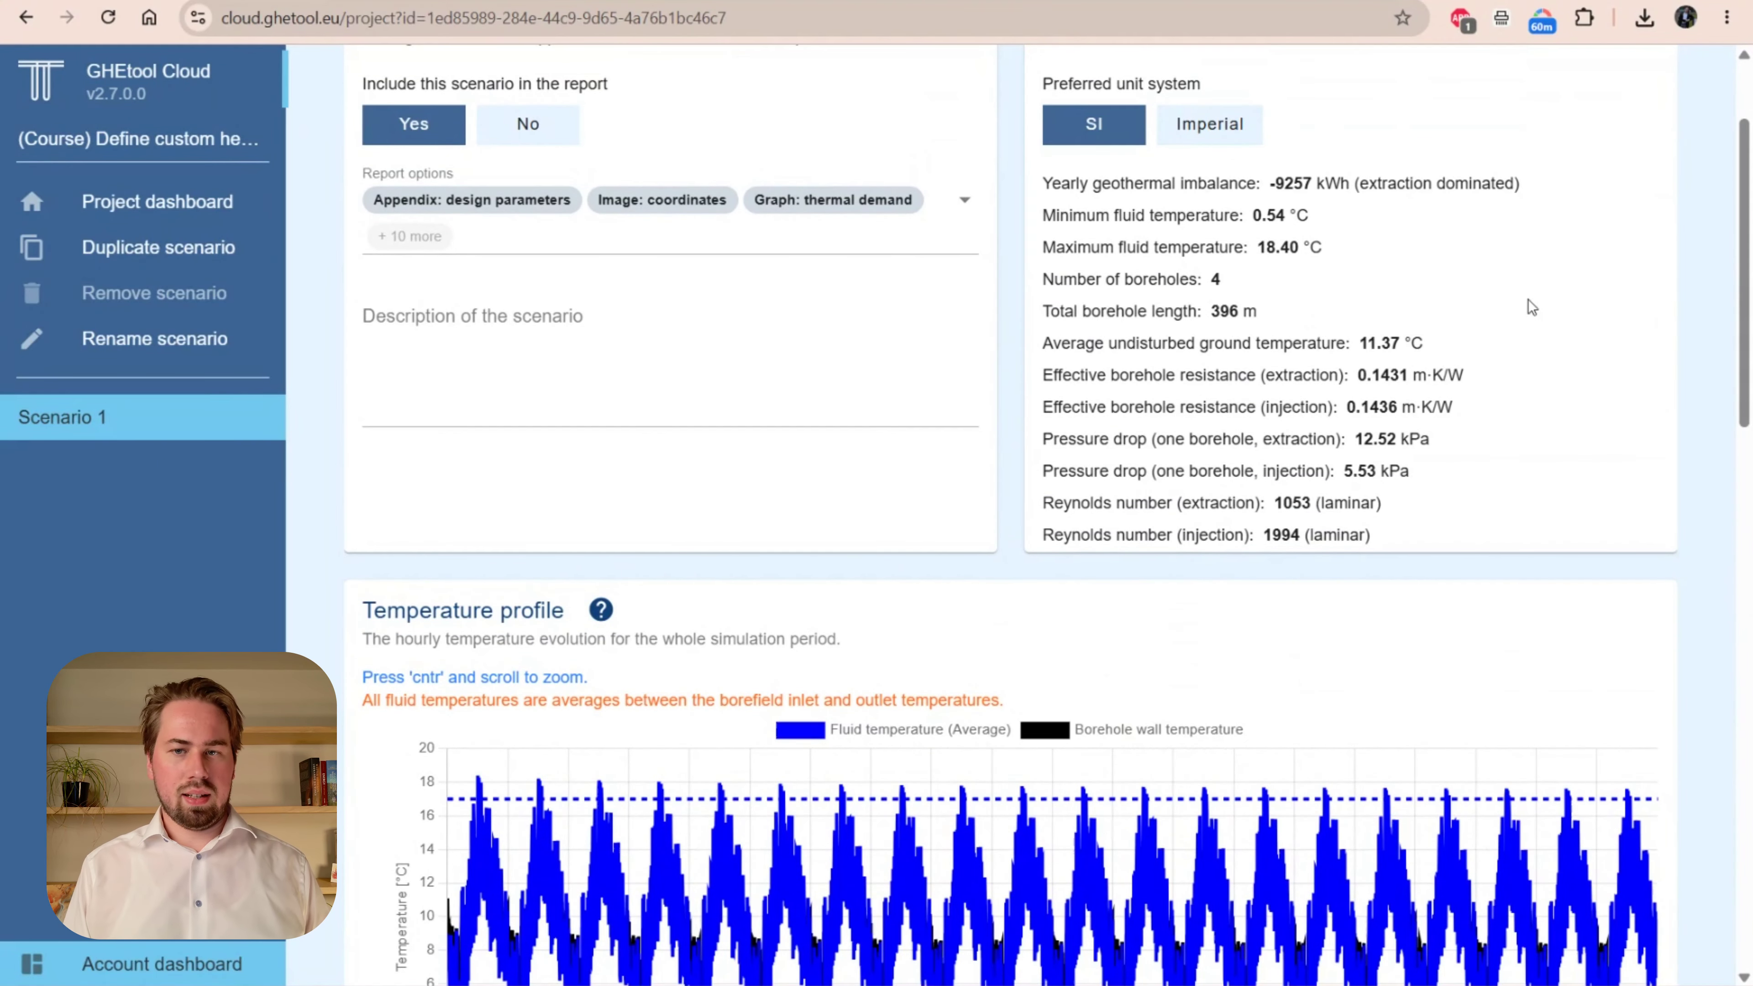
pyautogui.scroll(-4, 1528, 299)
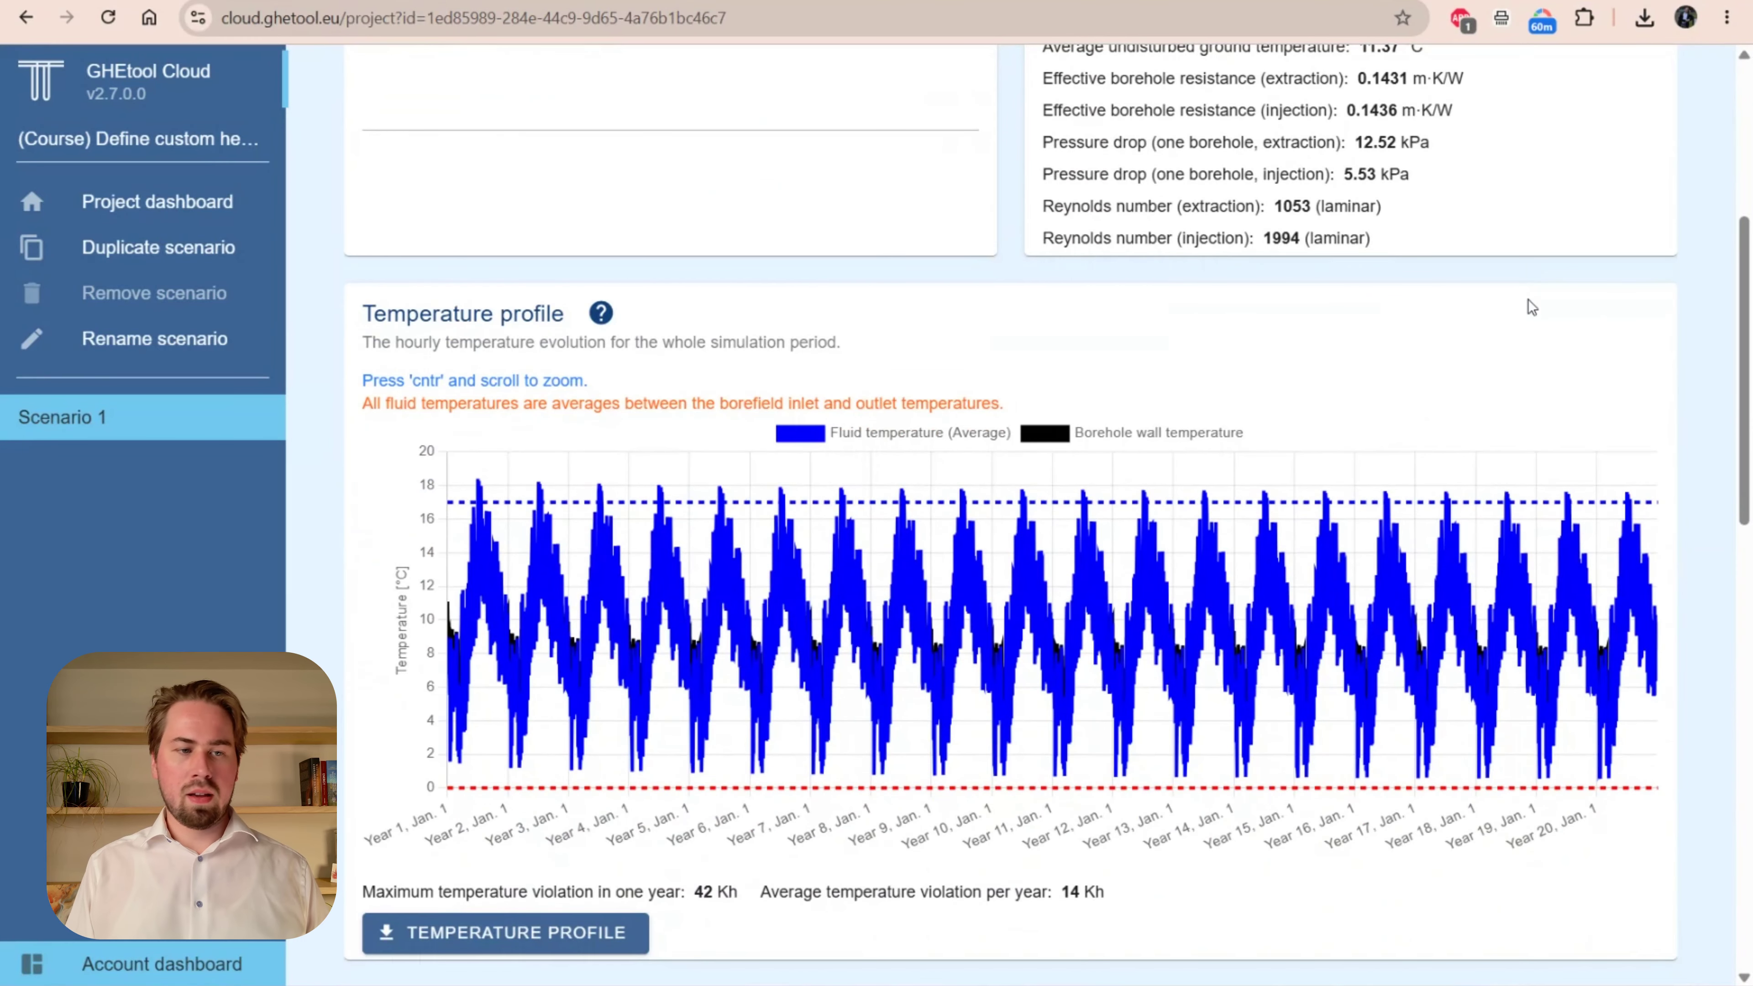
# Step: Rename Scenario 1 as "Scenario 1 (35°C)"
pyautogui.doubleClick(107, 418)
pyautogui.click(795, 522)
pyautogui.write('(')
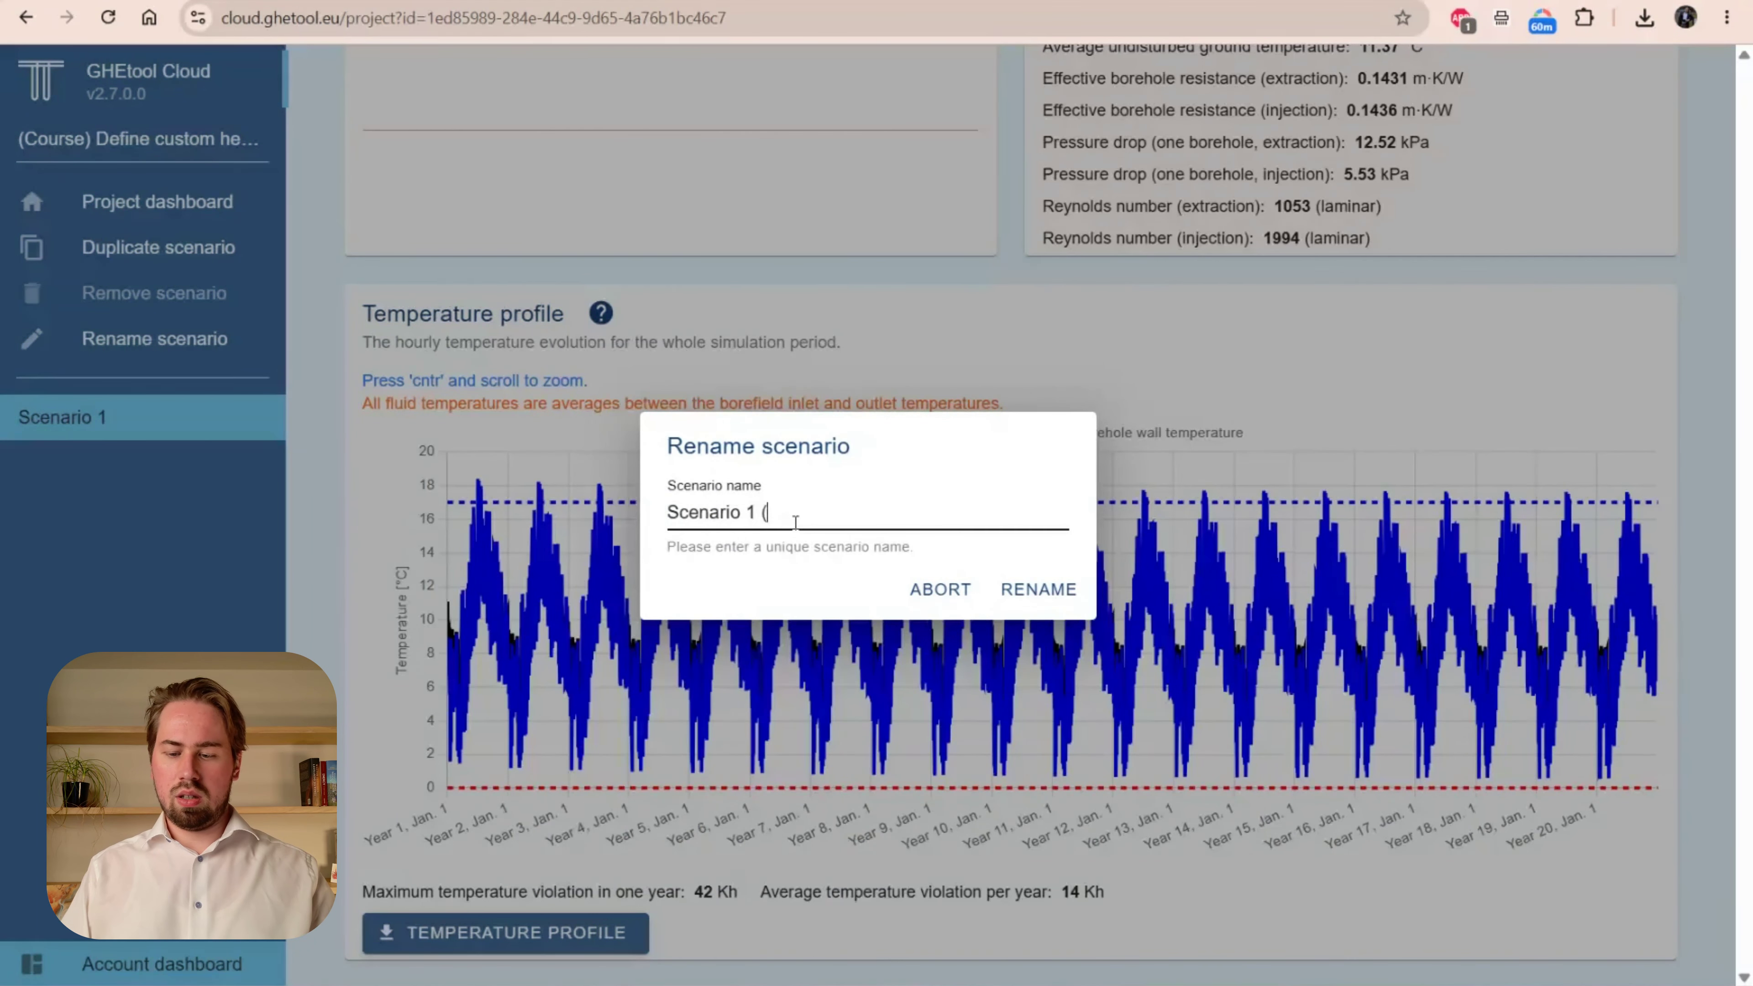
pyautogui.write('35°C)')
pyautogui.press('Return')
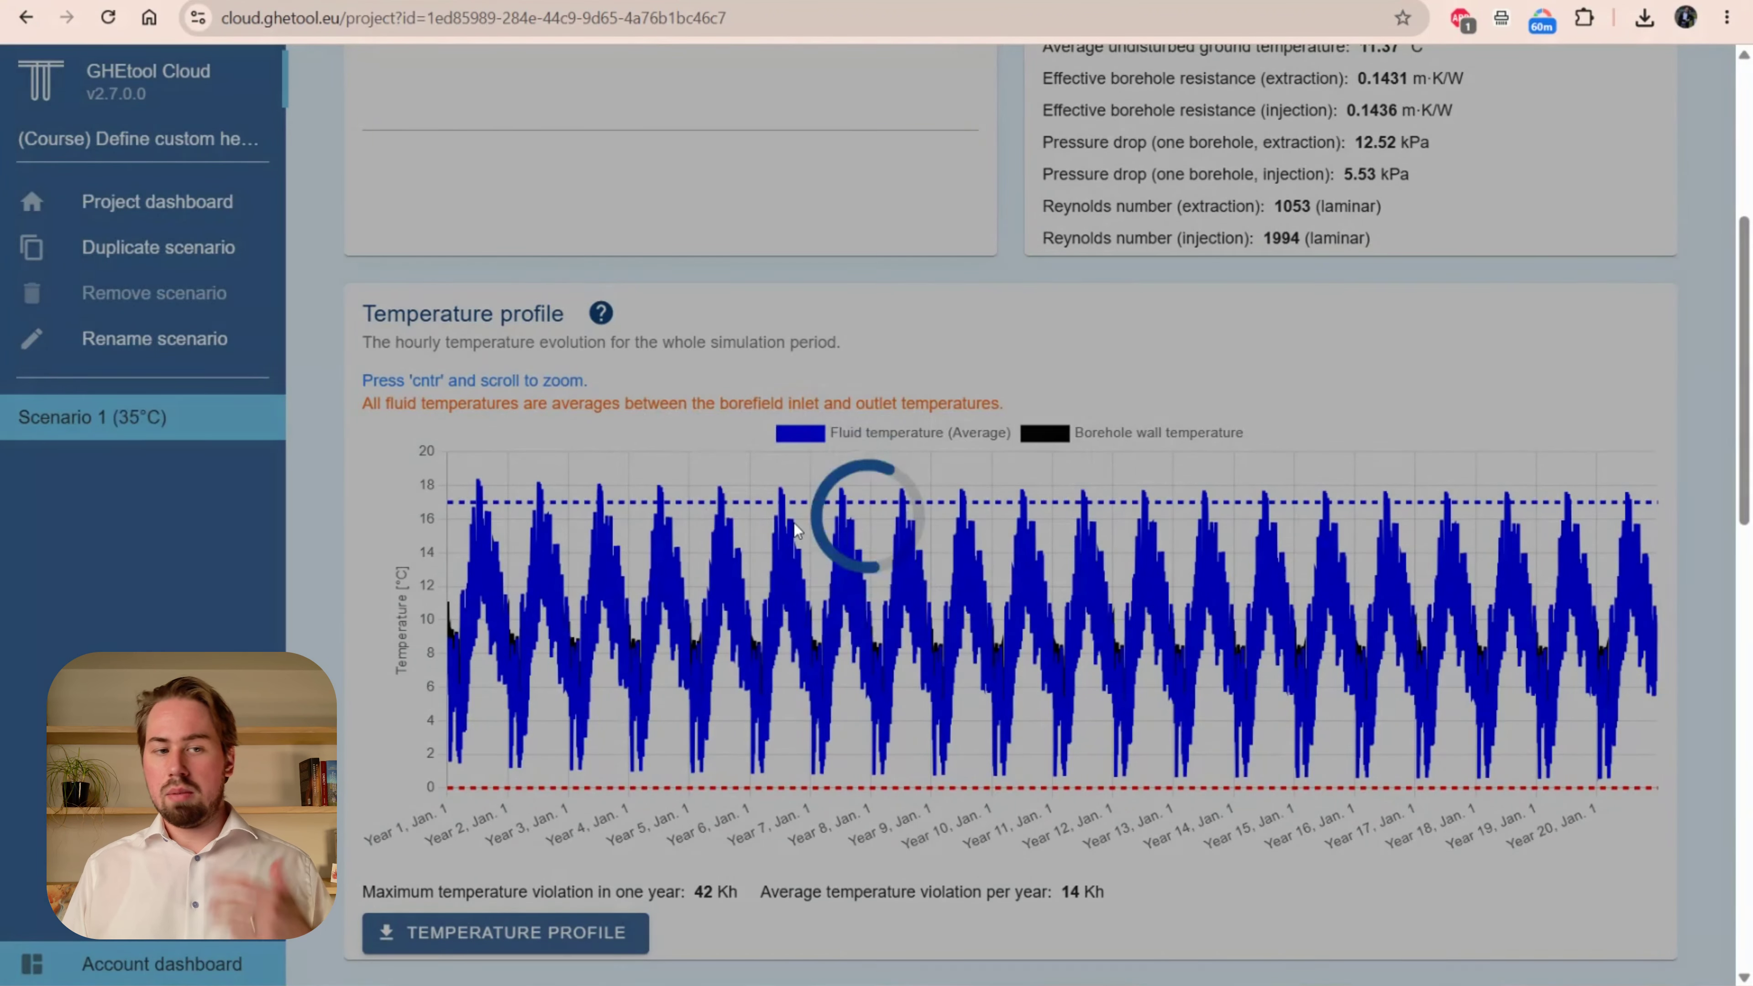
# Step: Duplicate Scenario 1 (35°C) and name the copy "Scenario 2 (45°C)"
pyautogui.click(159, 246)
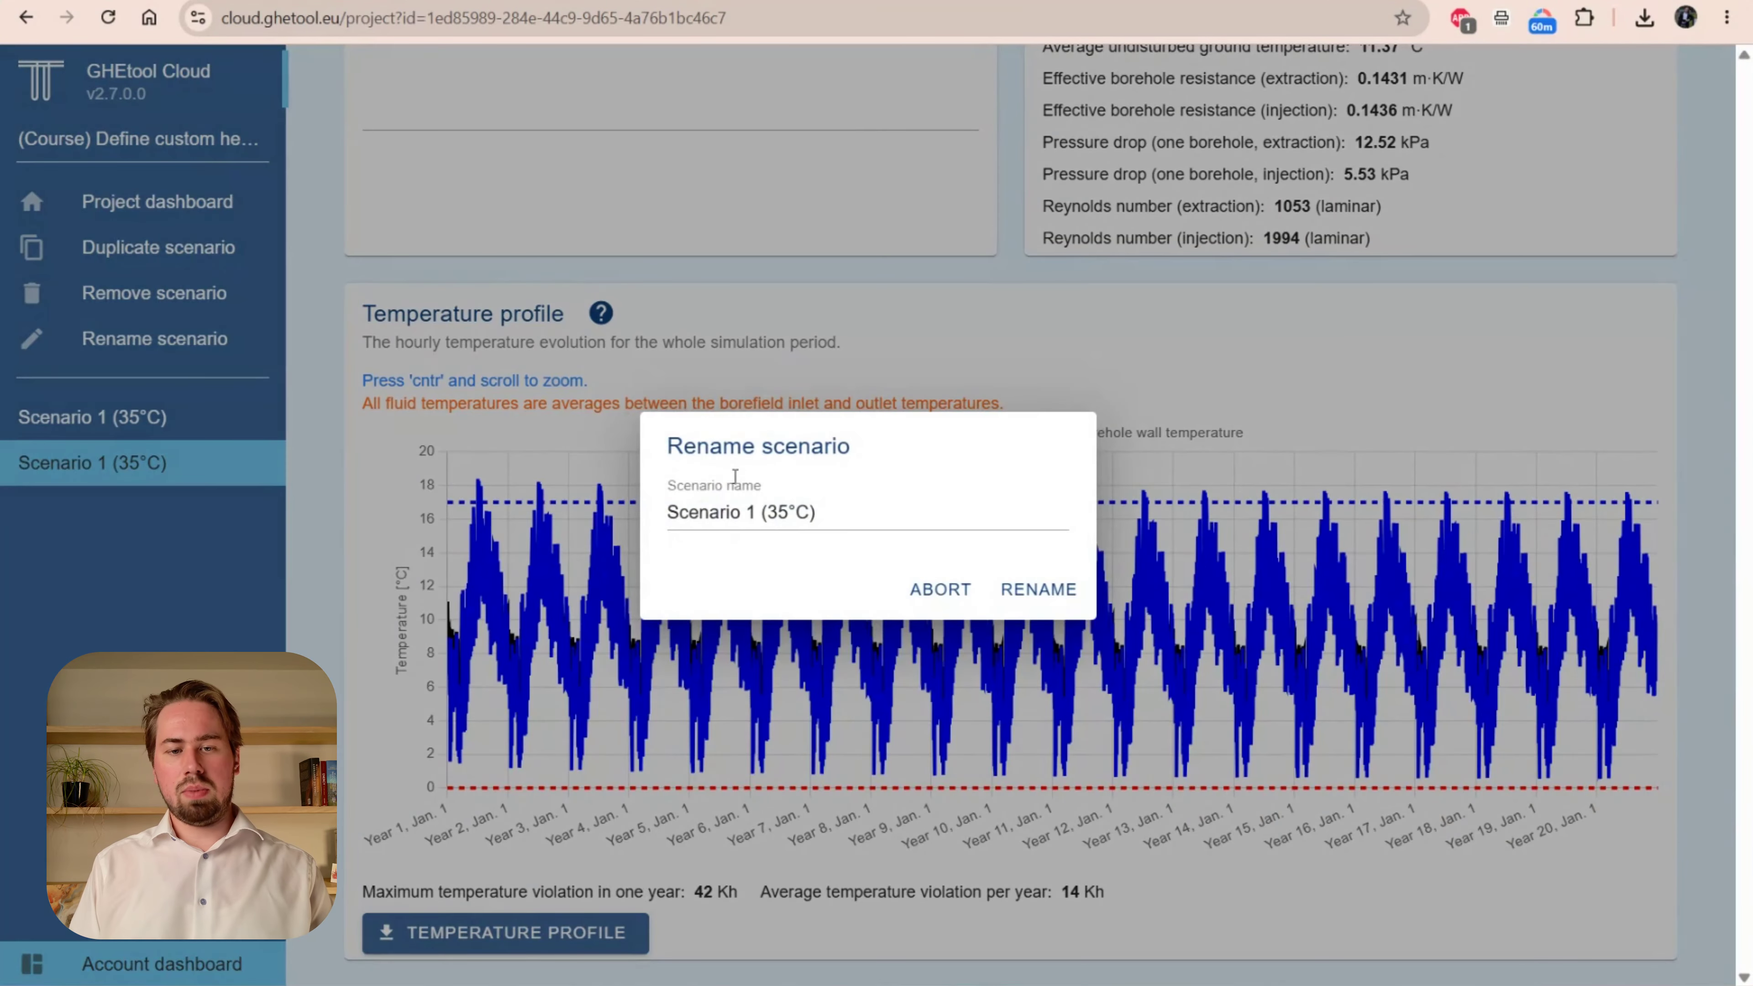
pyautogui.rightClick(756, 511)
pyautogui.click(755, 506)
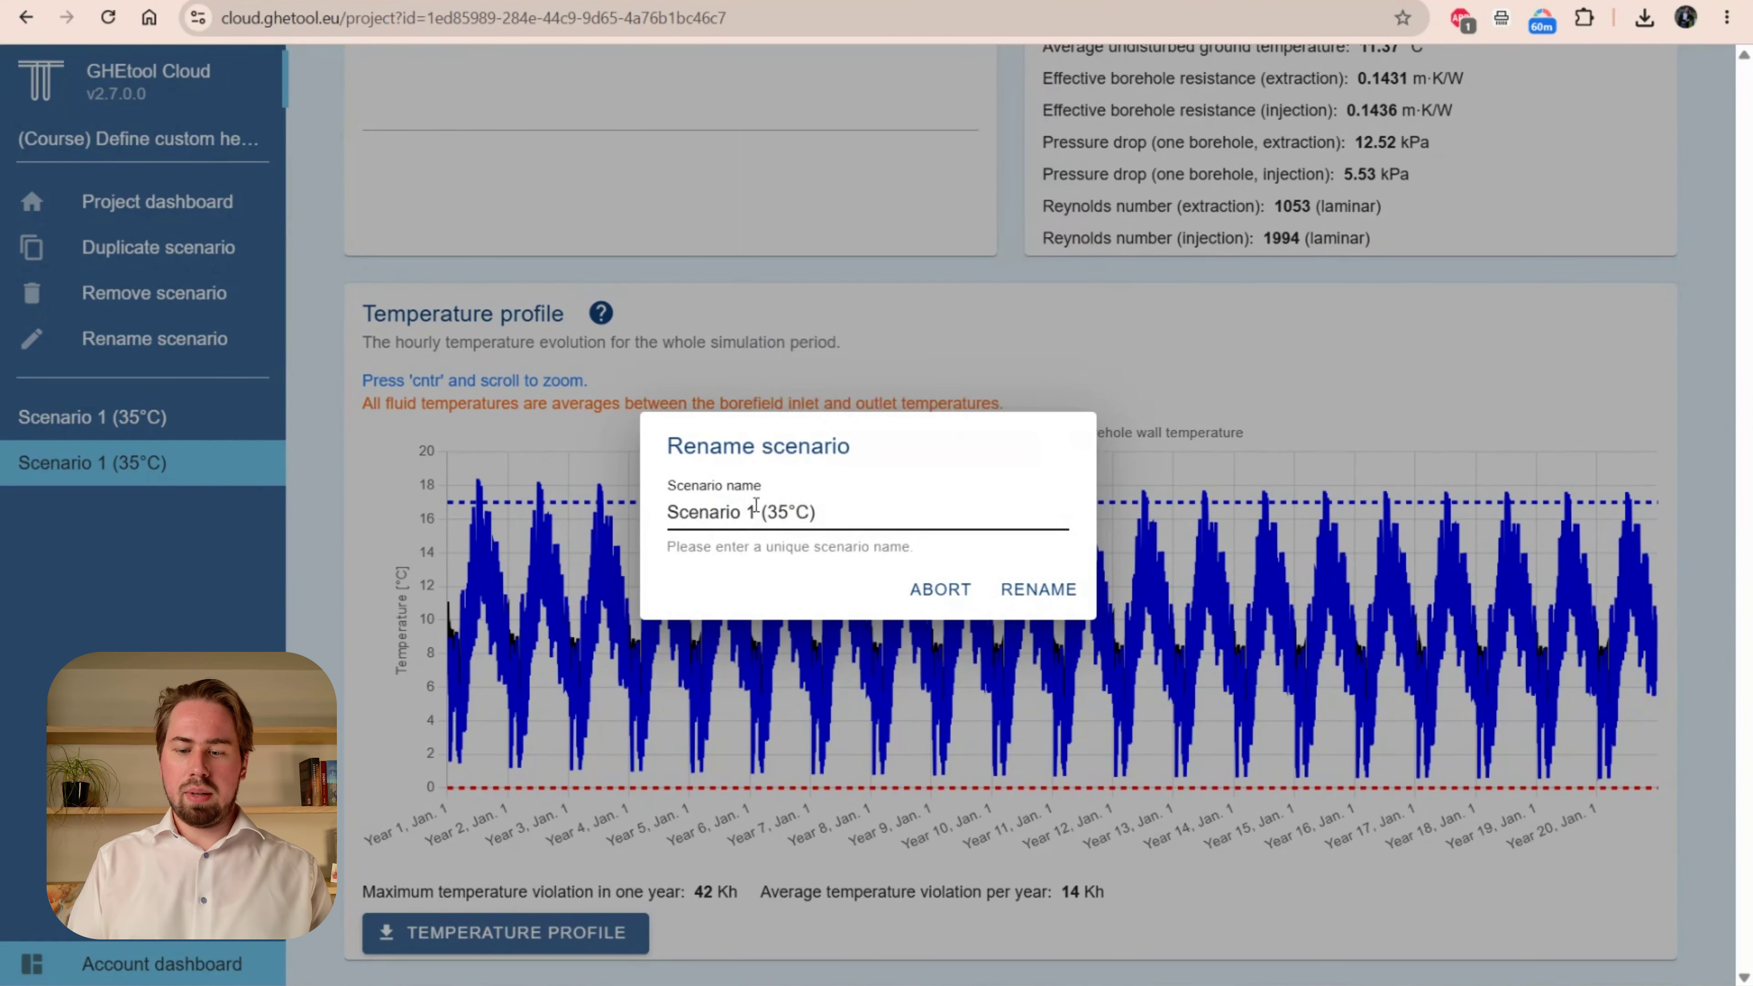
pyautogui.press('BackSpace')
pyautogui.write('2')
pyautogui.press('Right')
pyautogui.press('Right')
pyautogui.press('Right')
pyautogui.press('BackSpace')
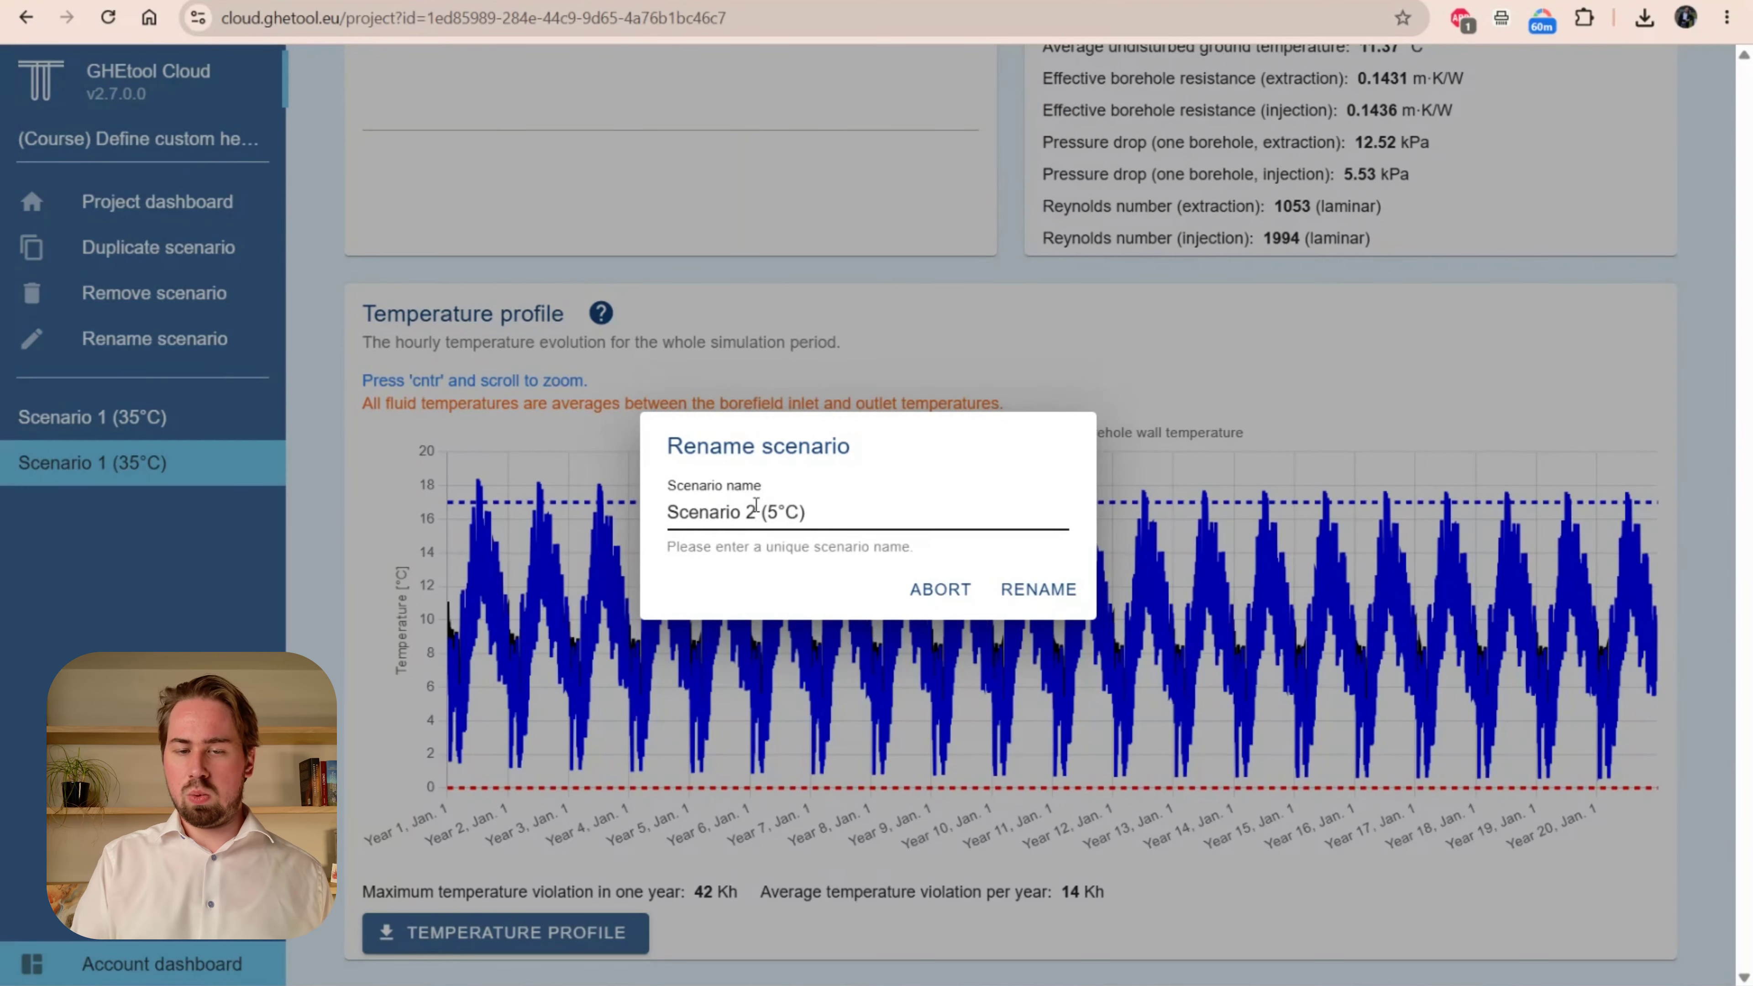
pyautogui.write('4')
pyautogui.press('Return')
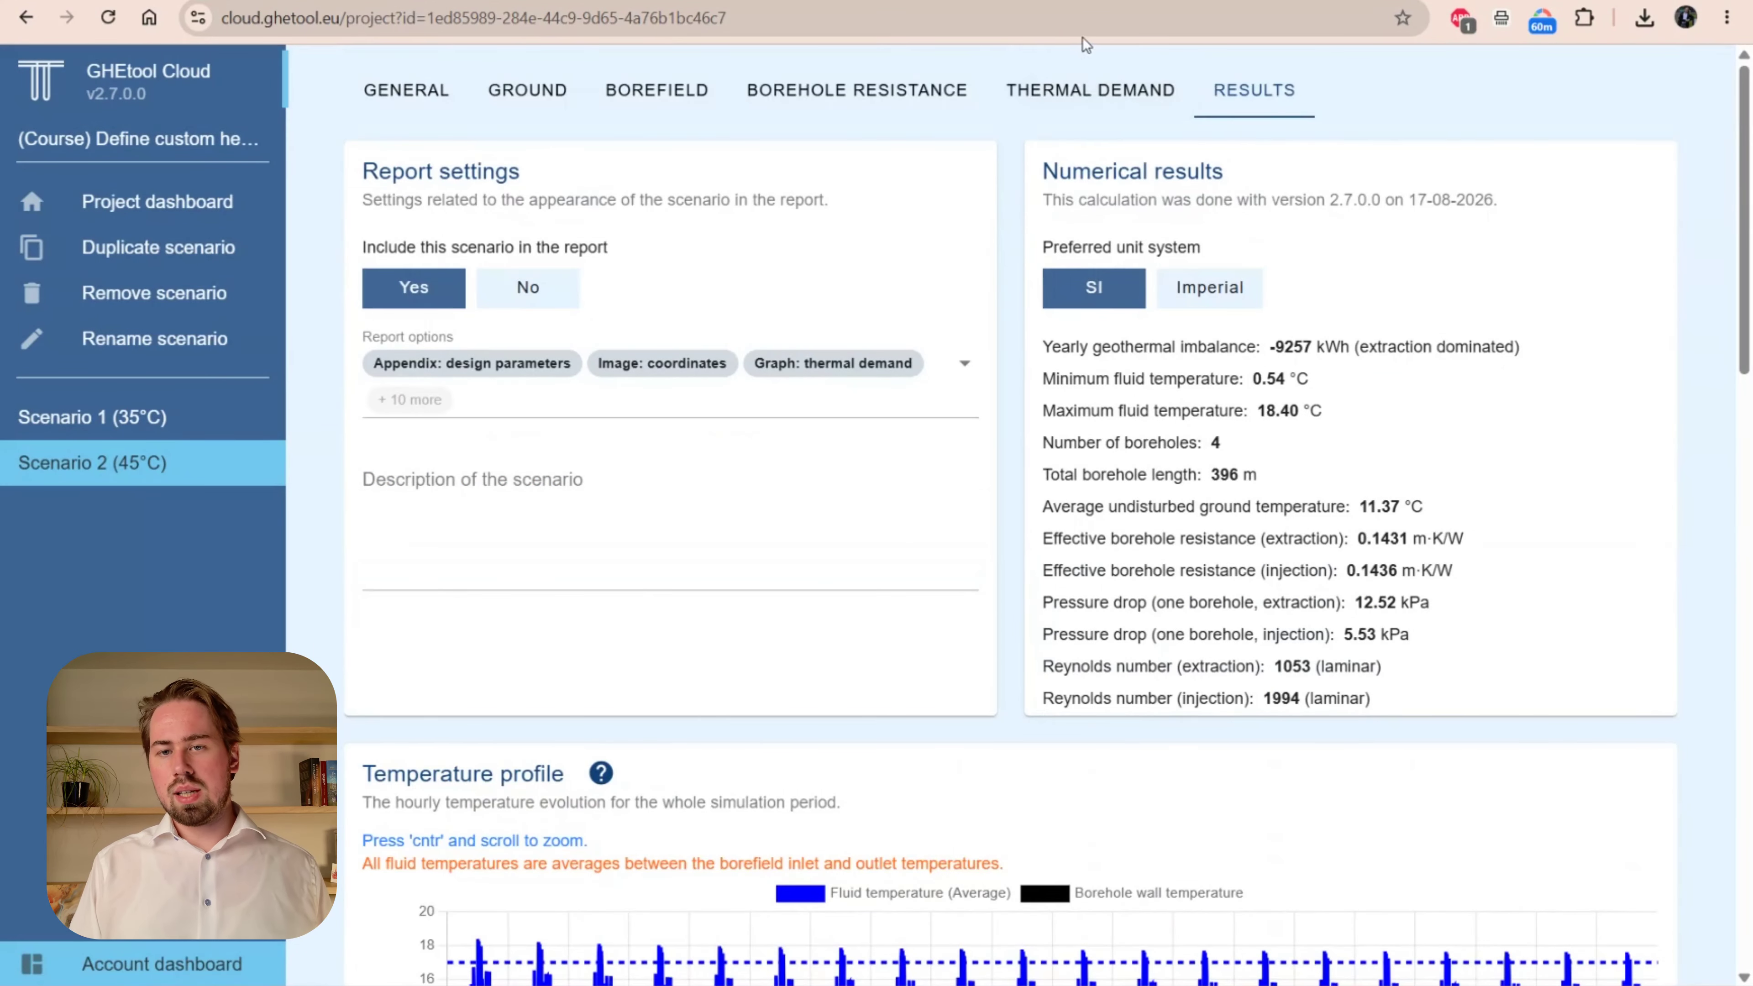
# Step: Set the heating supply temperature of Scenario 2 to 45 °C and calculate the scenario
pyautogui.click(1087, 90)
pyautogui.click(1062, 606)
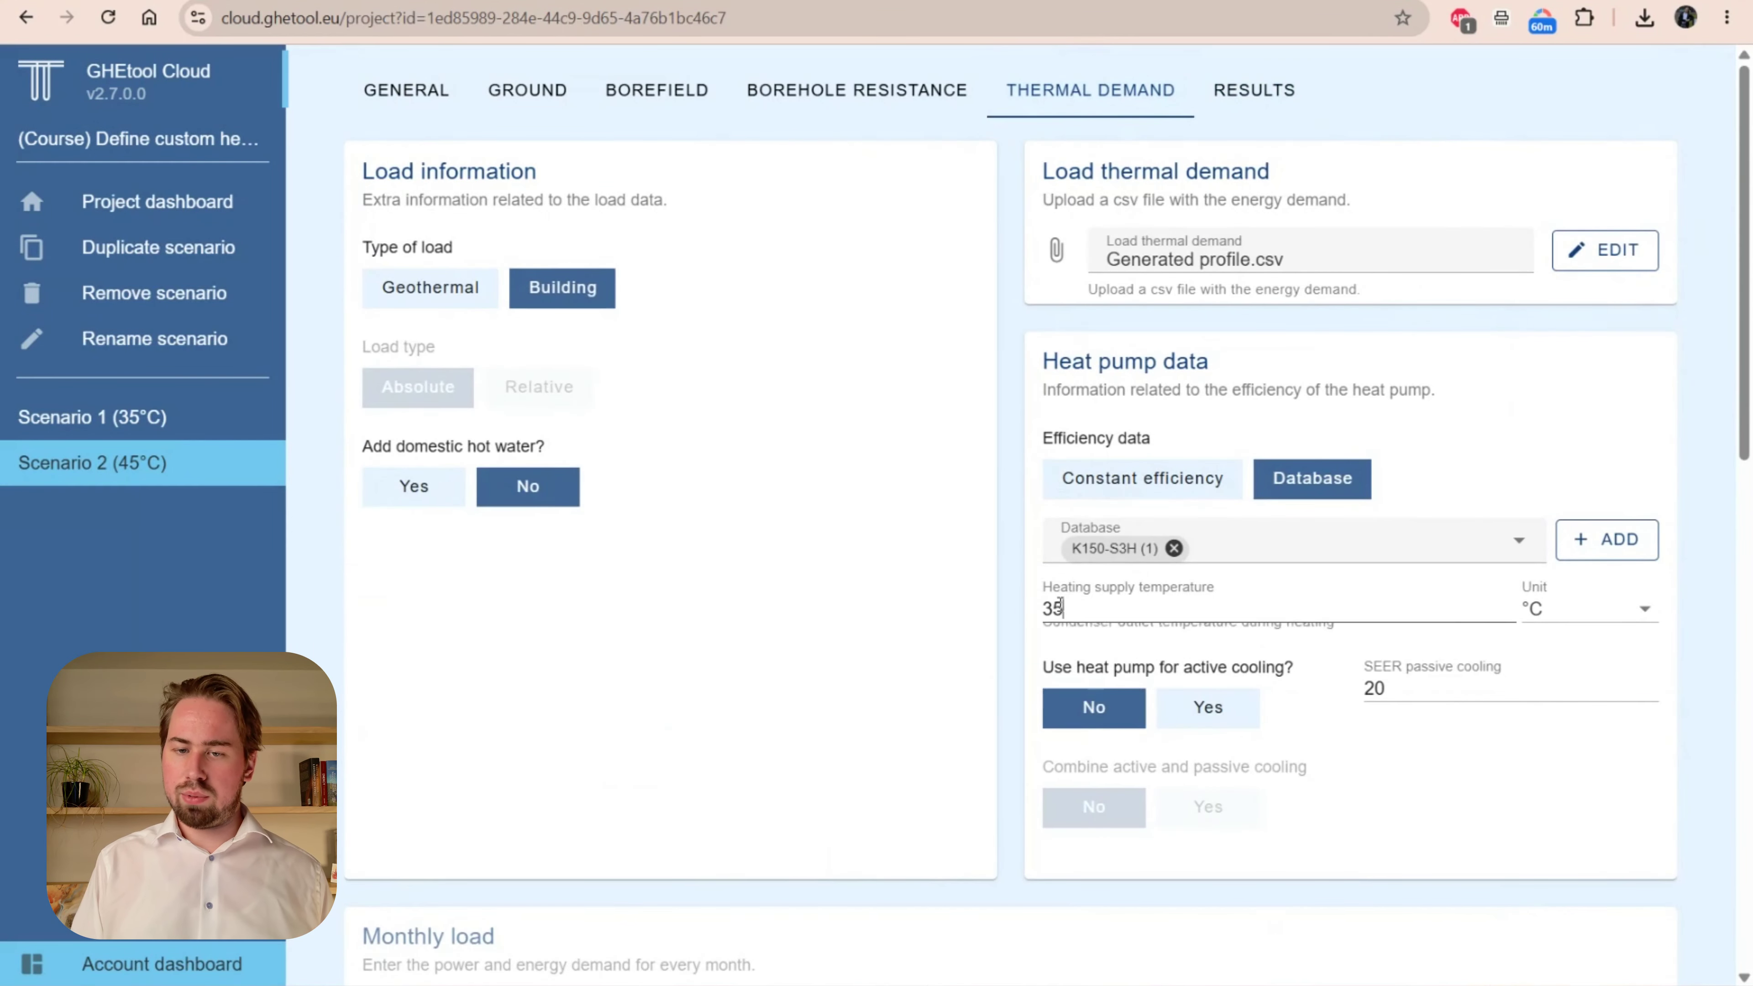
pyautogui.press('BackSpace')
pyautogui.write('4')
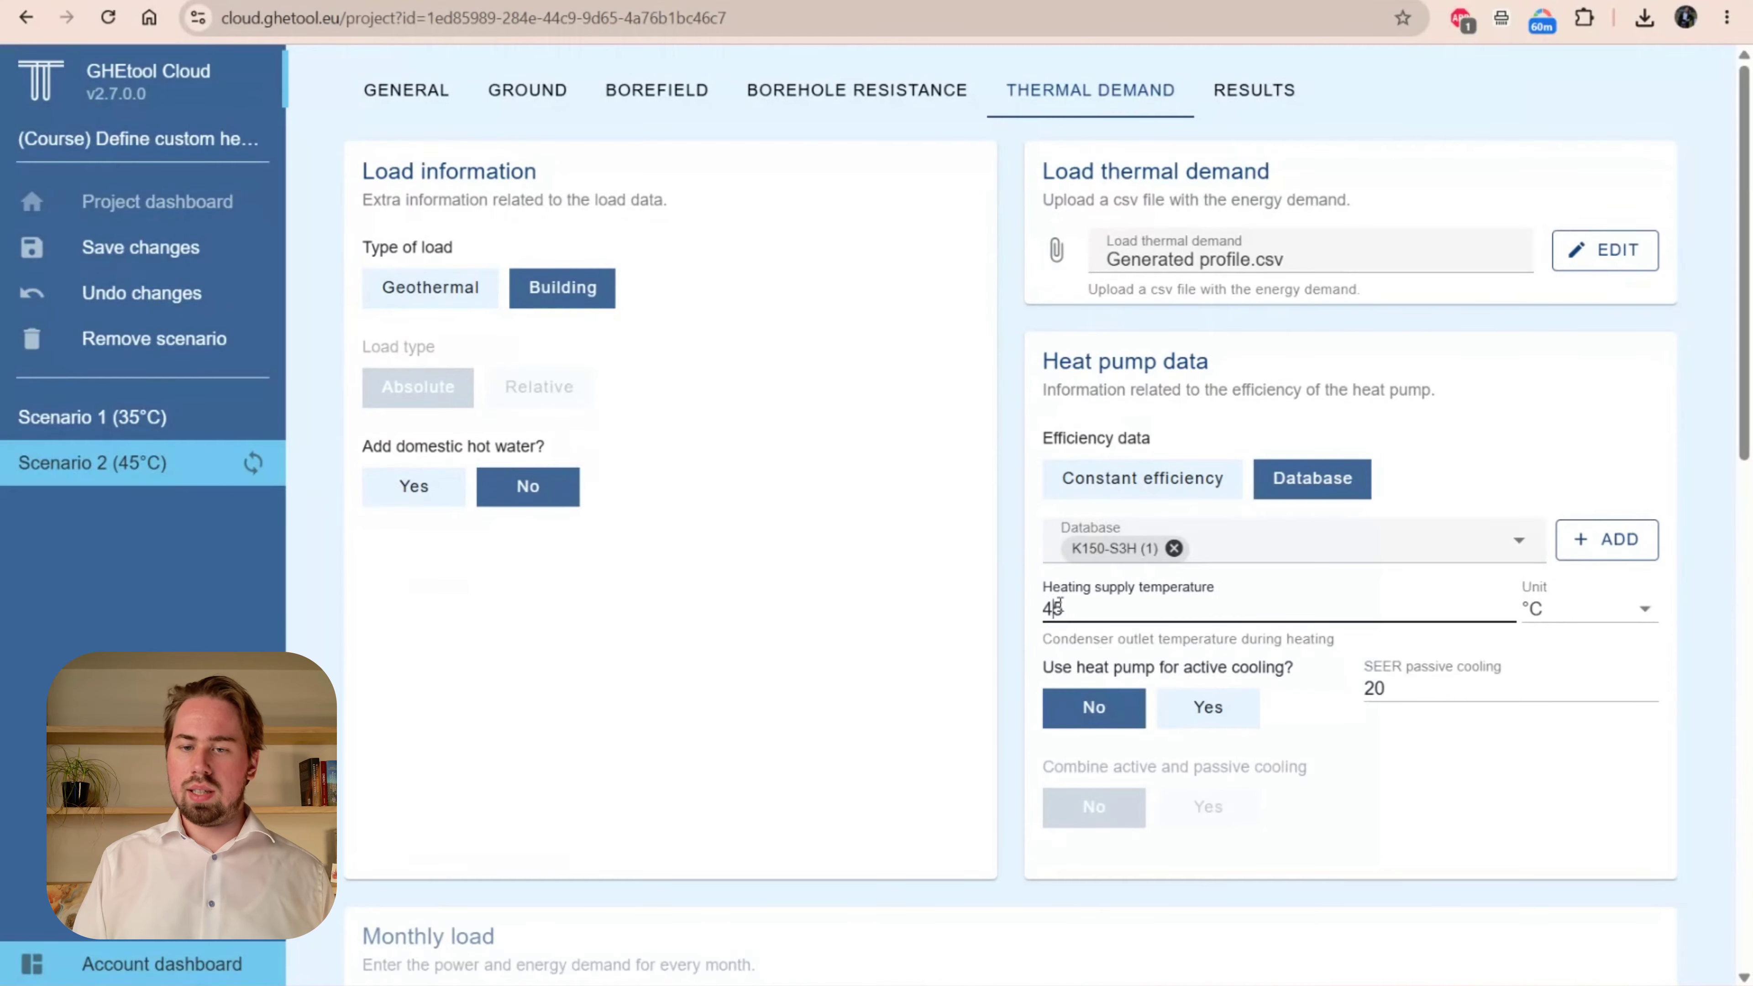
pyautogui.scroll(-15, 1556, 742)
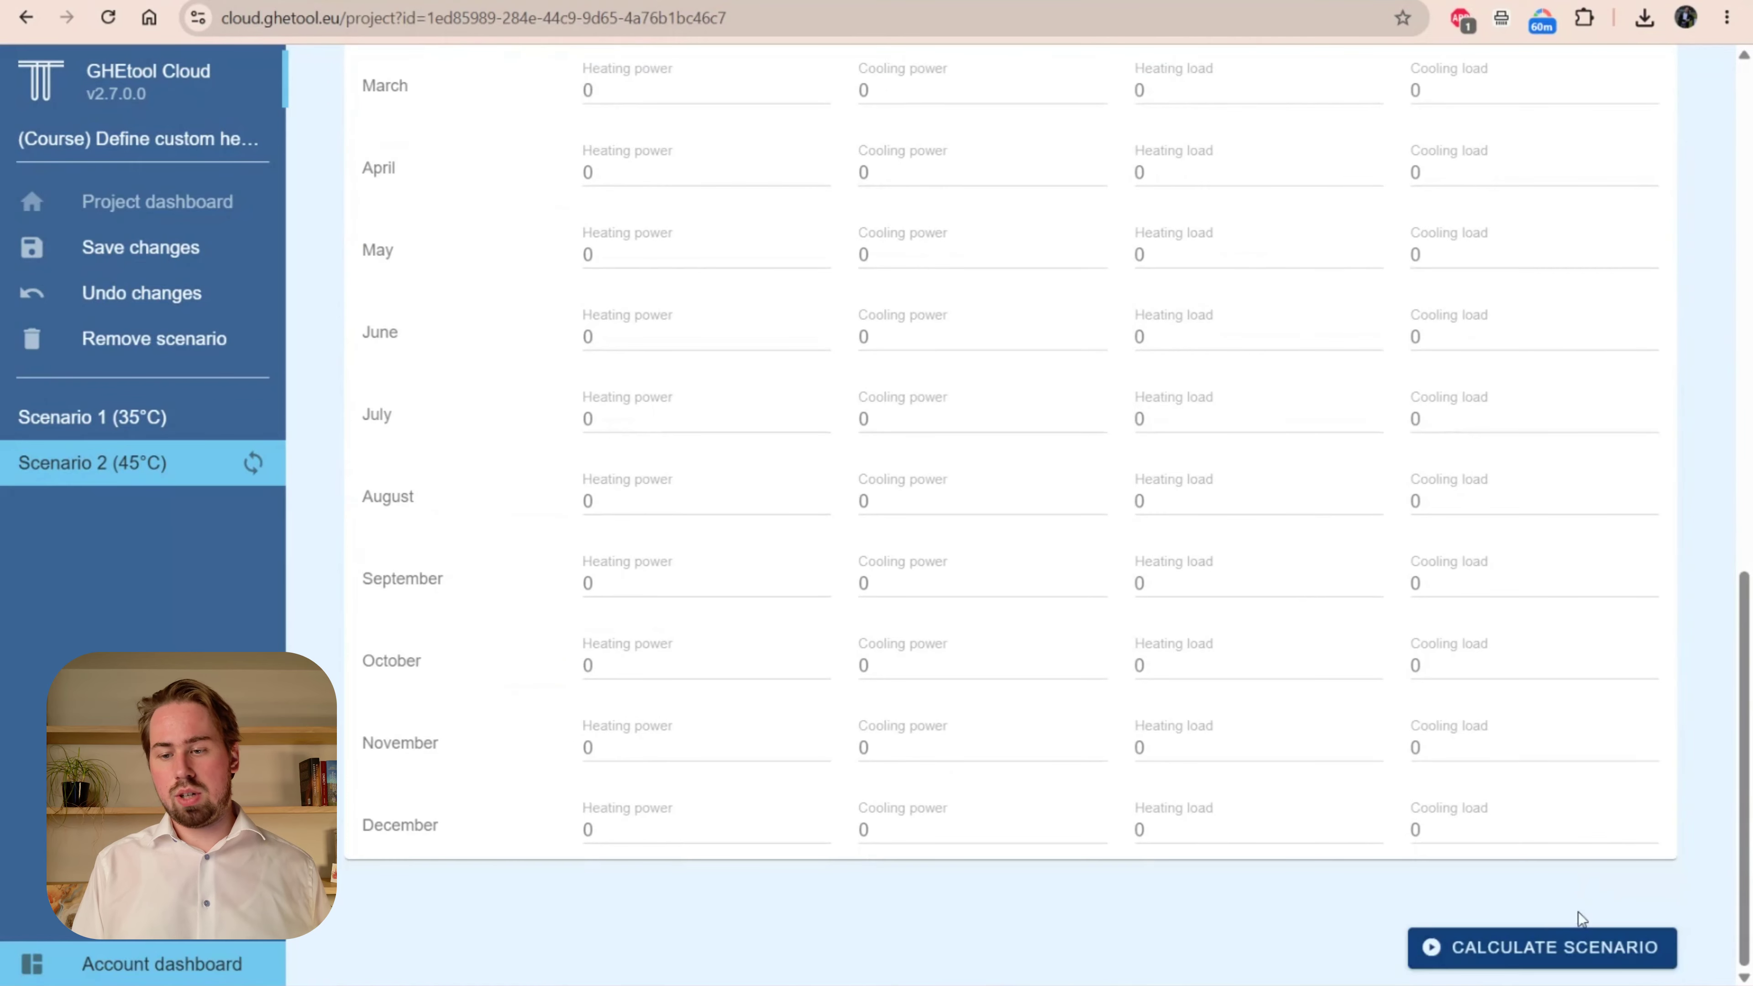
pyautogui.click(1555, 956)
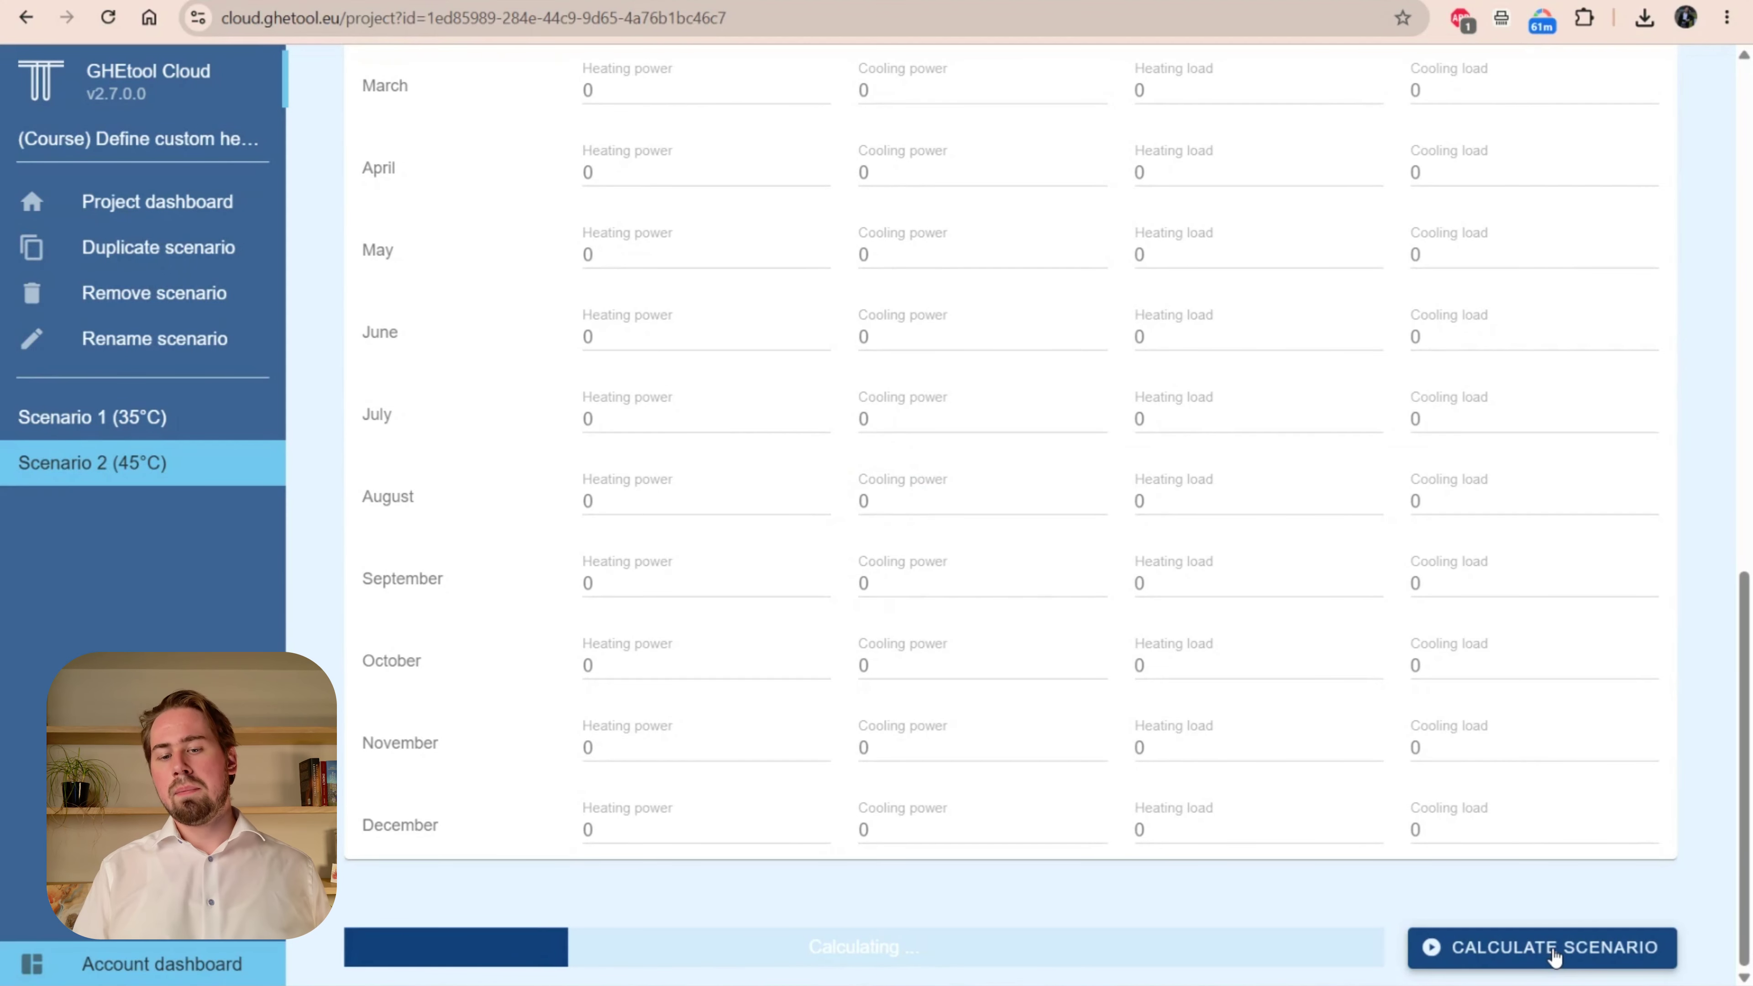
# Step: Compare the heat pump efficiency results of the 35°C and 45°C scenarios, and check the numerical results of Scenario 2
pyautogui.scroll(1, 1511, 767)
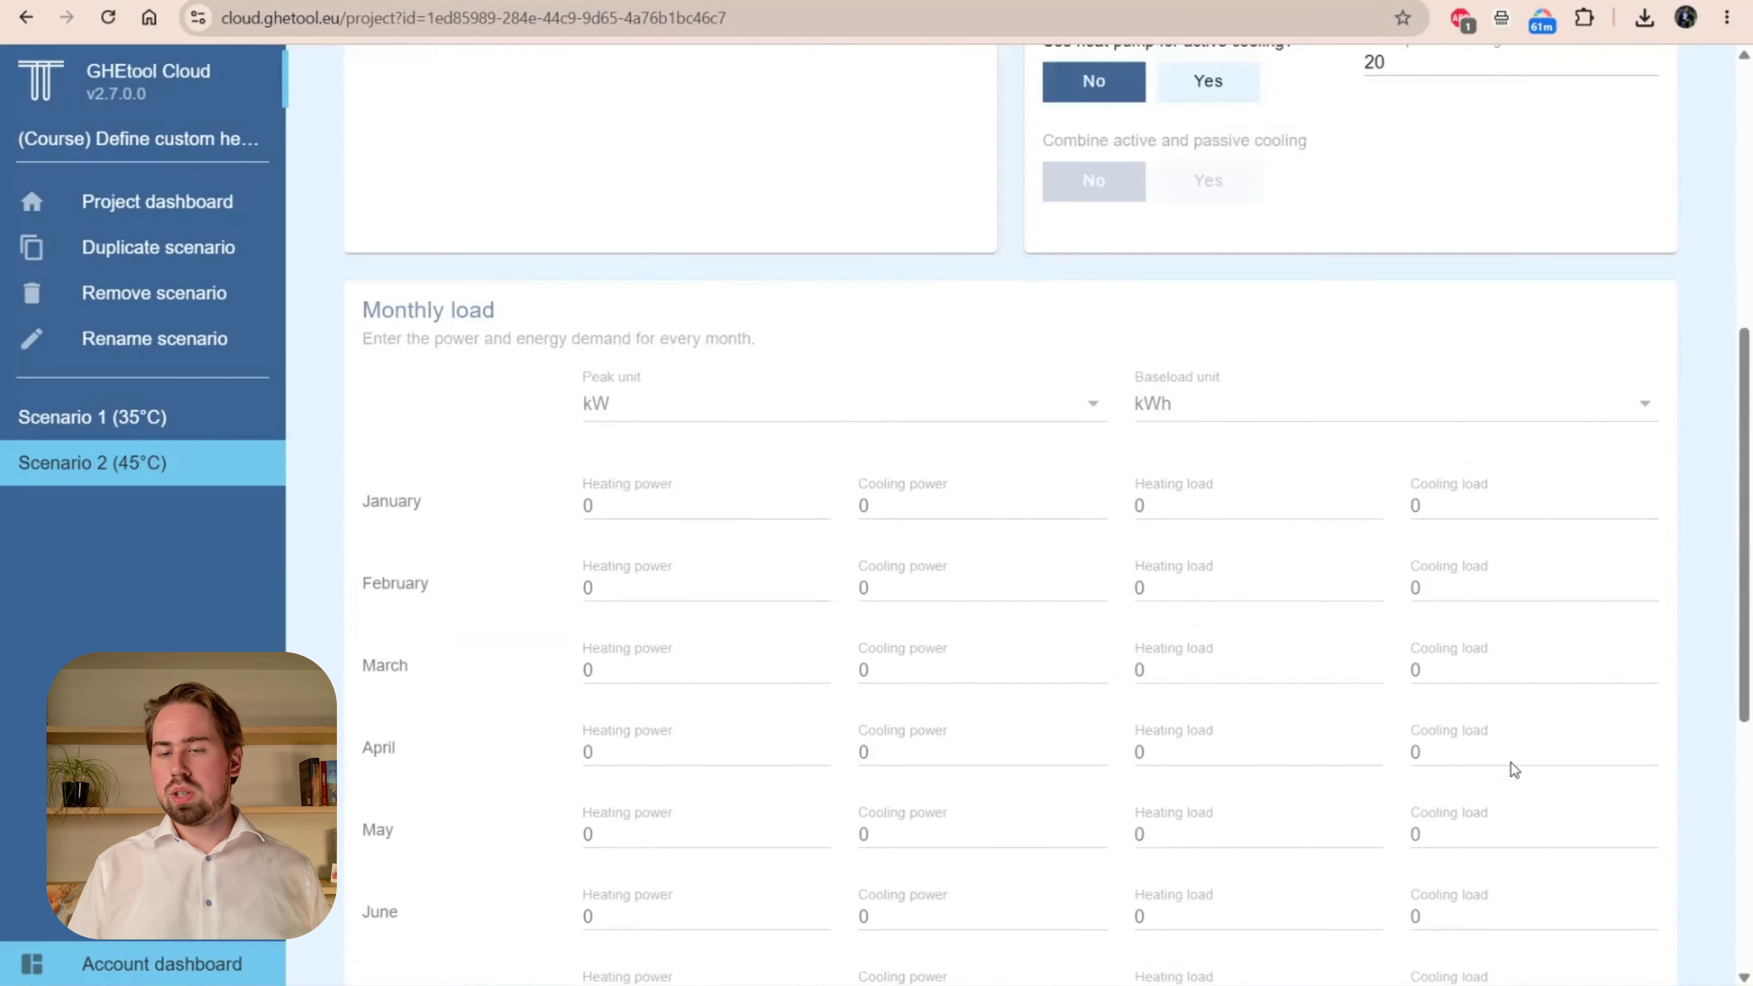
pyautogui.scroll(-12, 1642, 766)
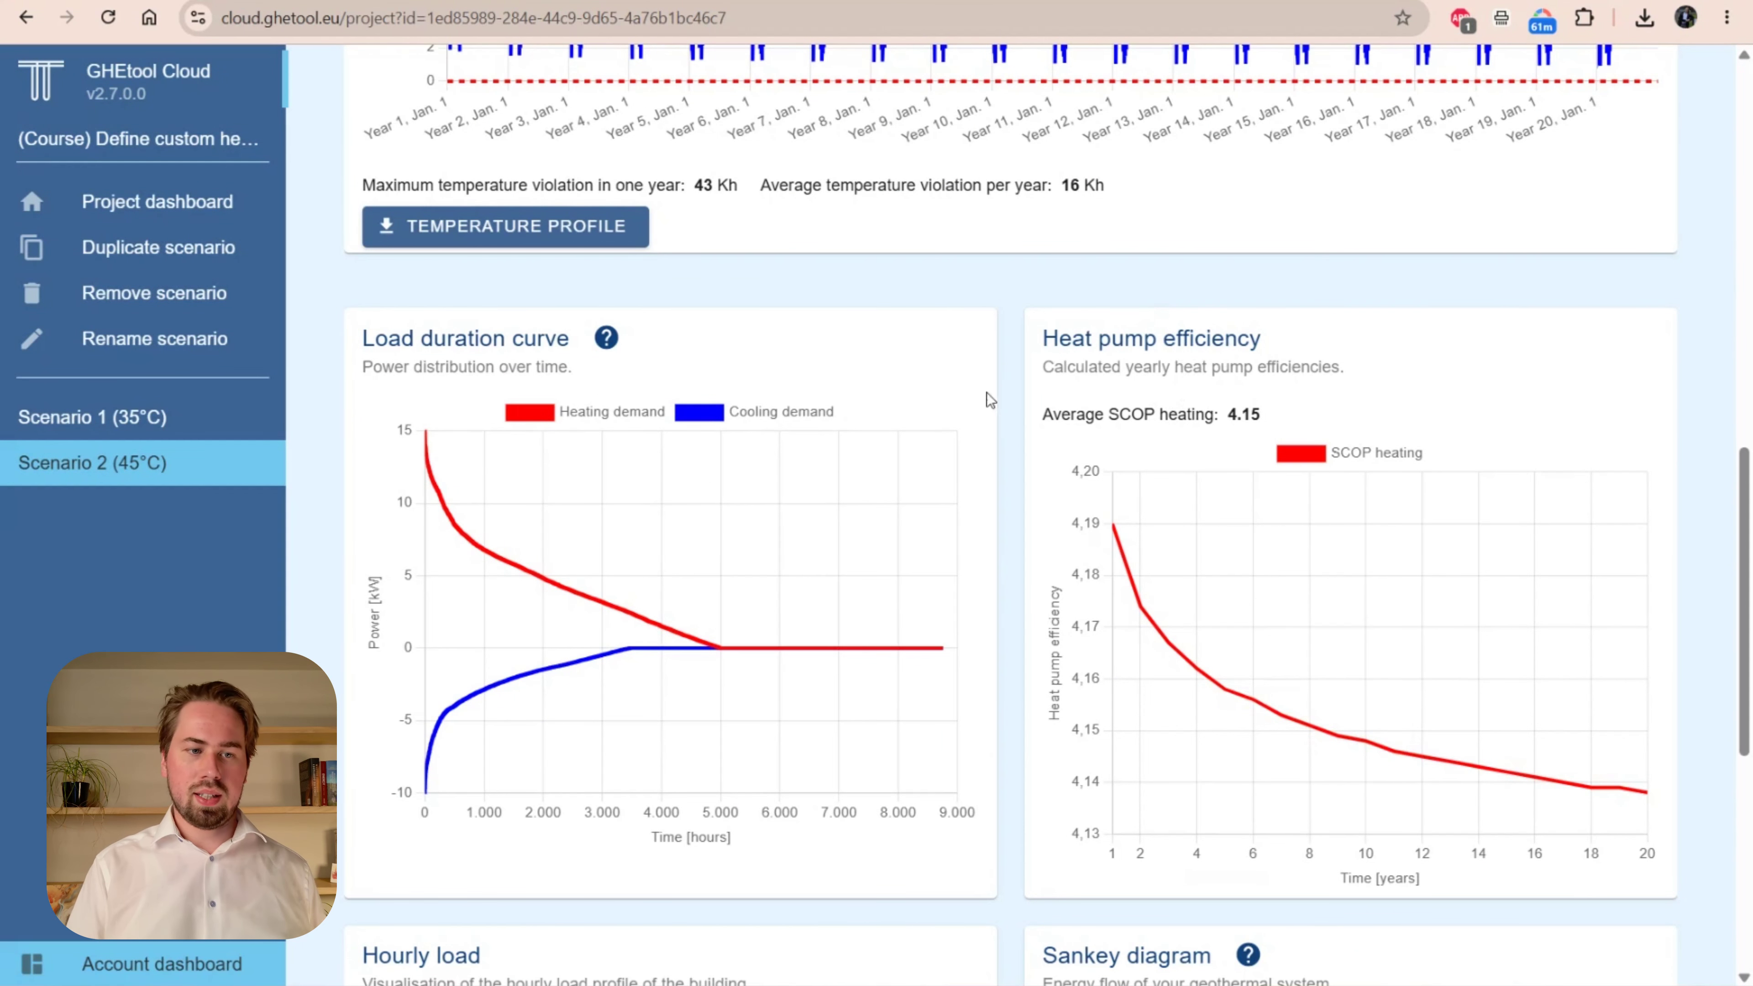
pyautogui.click(227, 422)
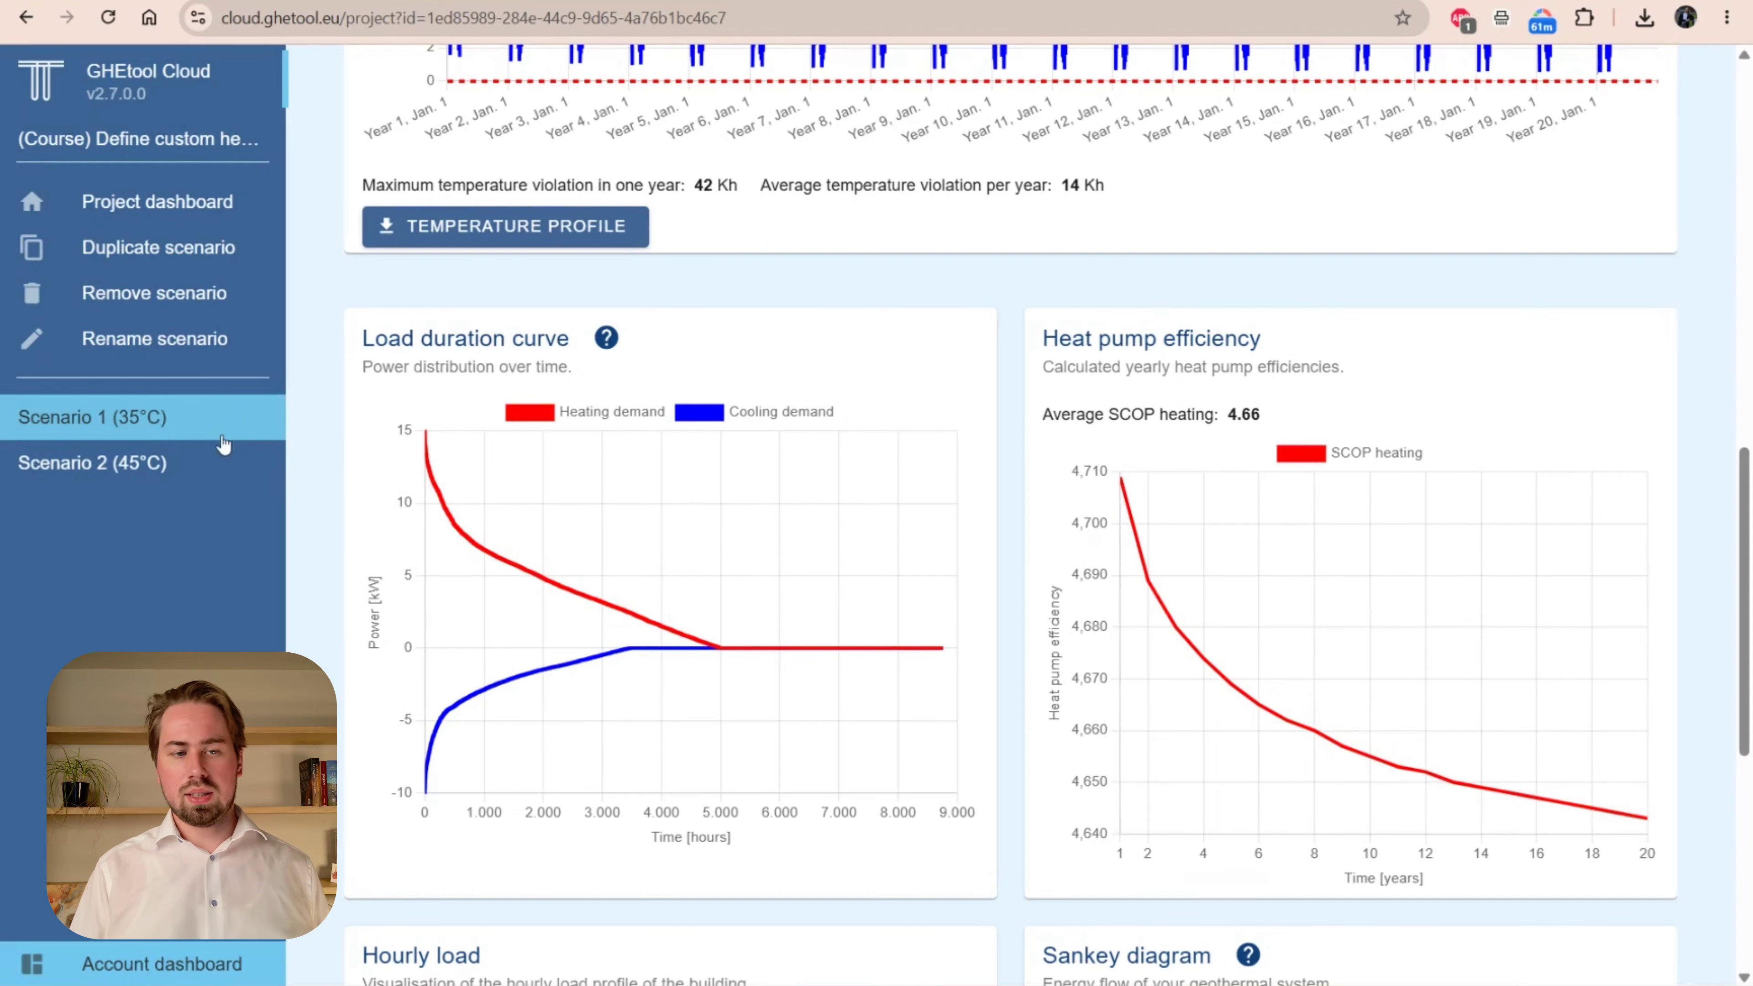
pyautogui.click(219, 480)
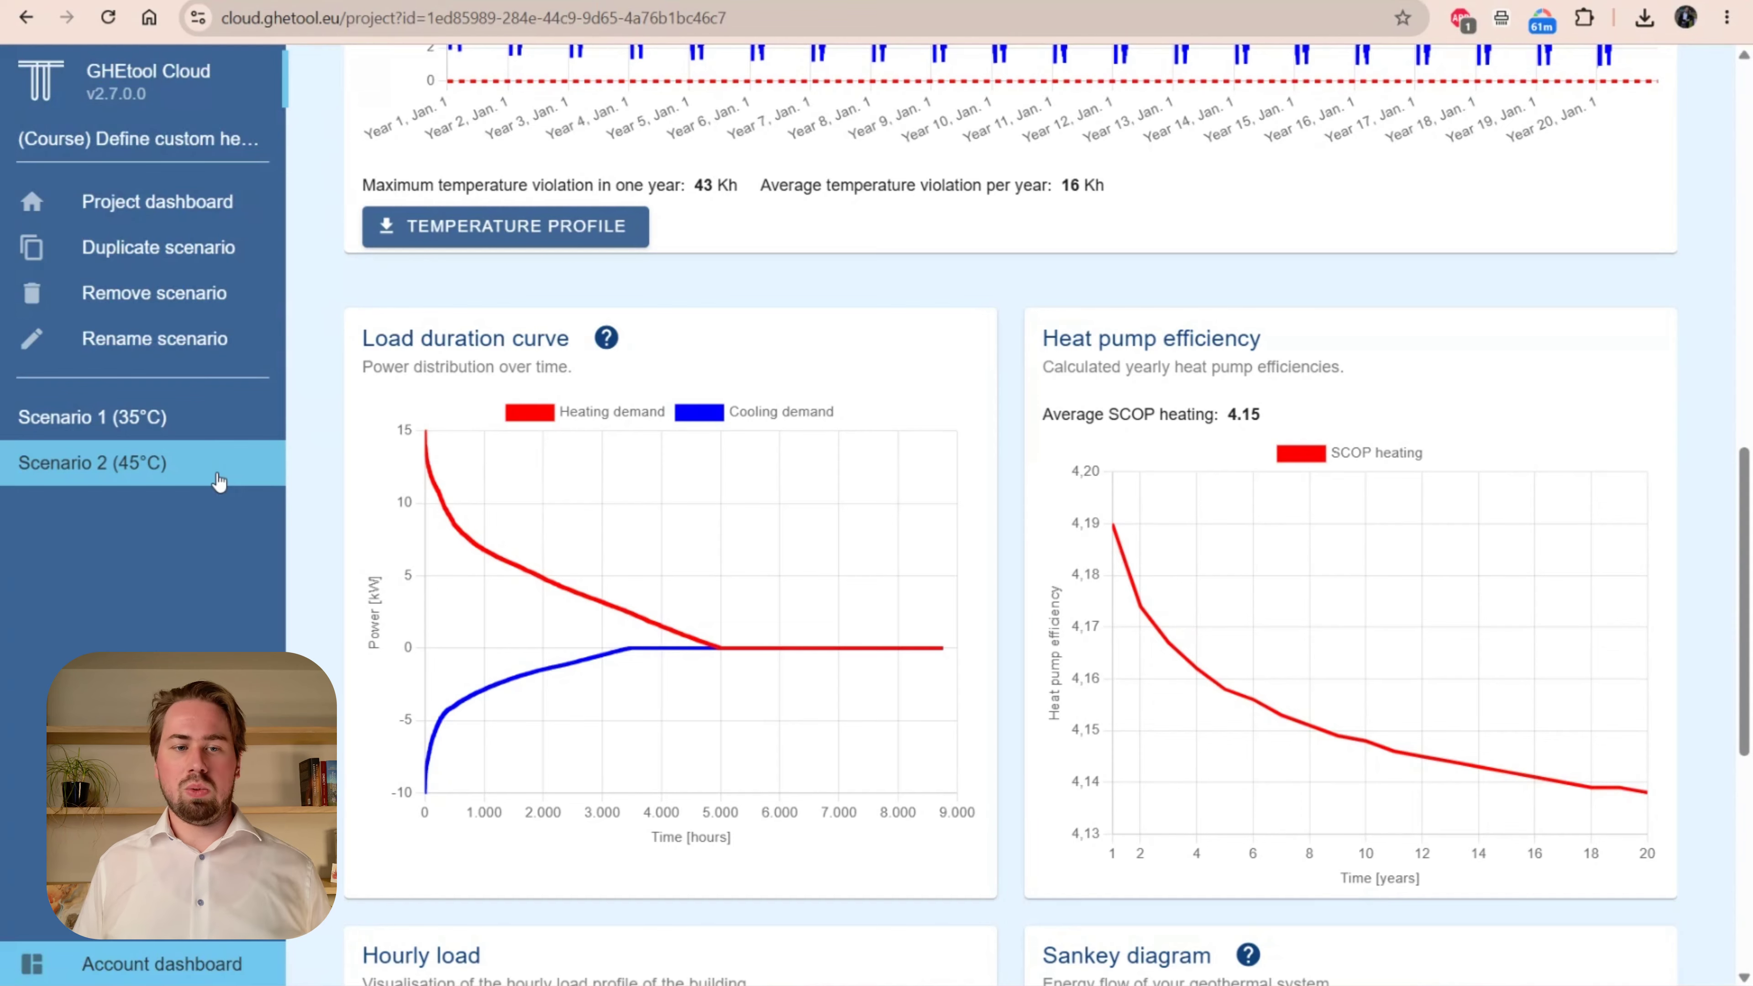
pyautogui.scroll(15, 313, 493)
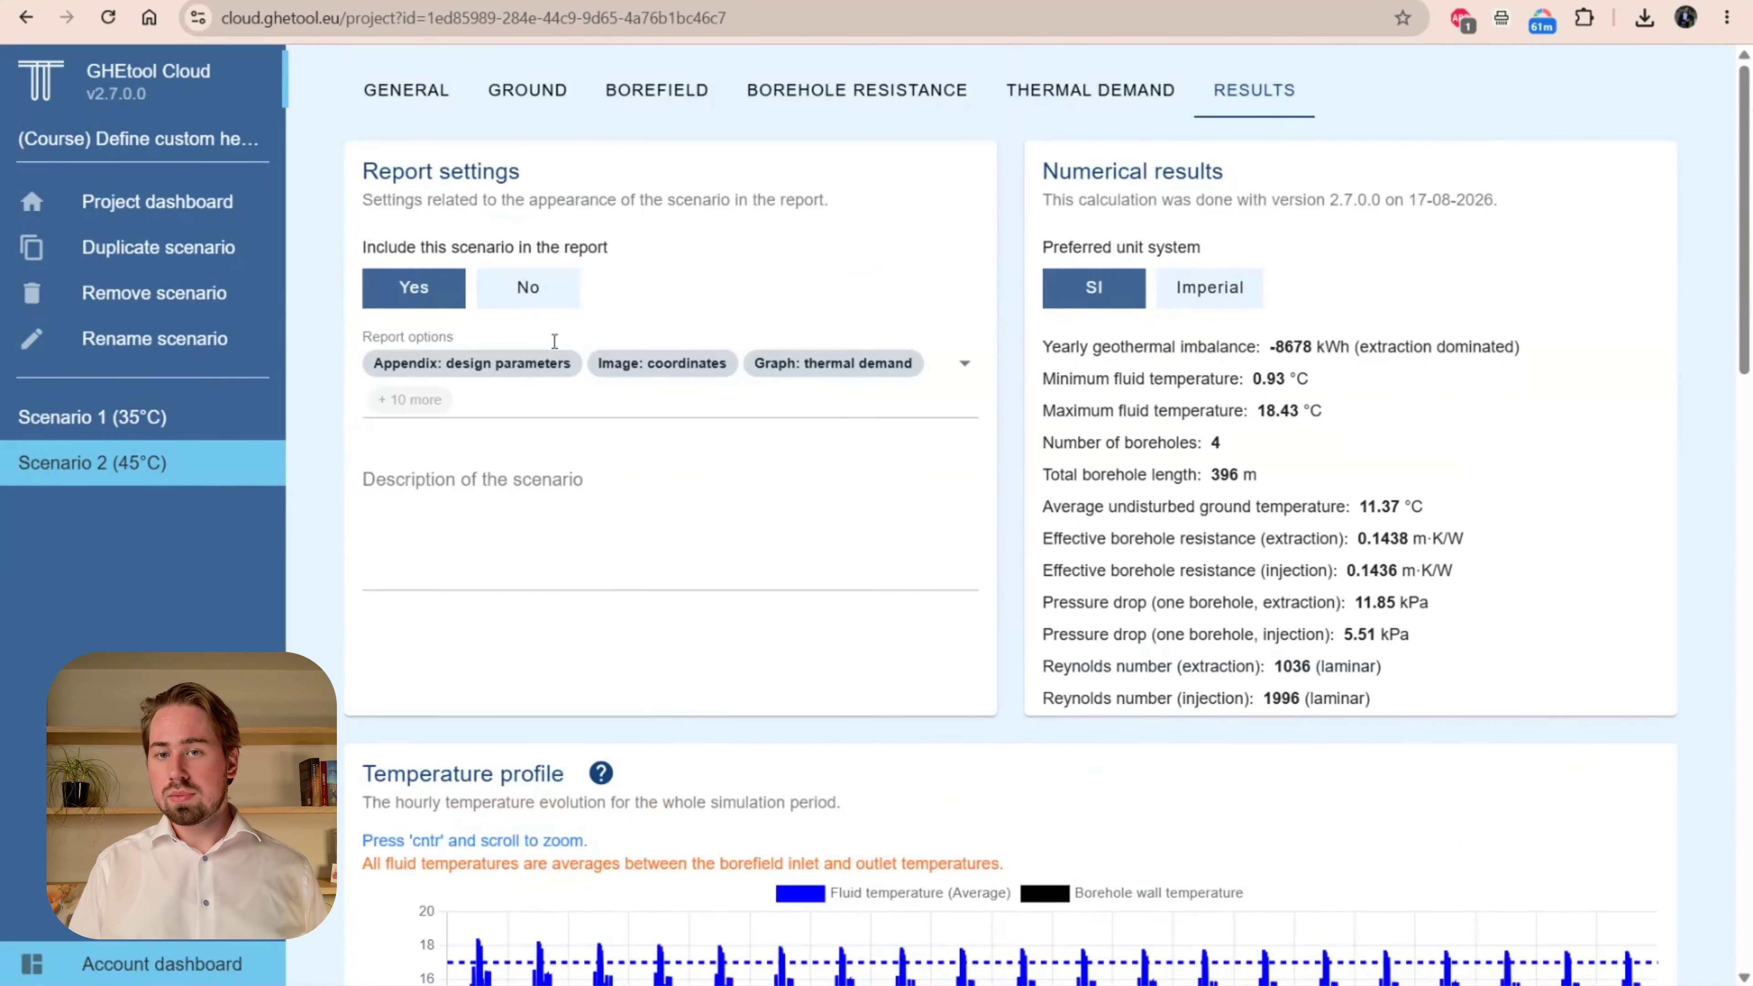
# Step: Try adding domestic hot water to Scenario 2's thermal demand, and switch it back off
pyautogui.click(1083, 110)
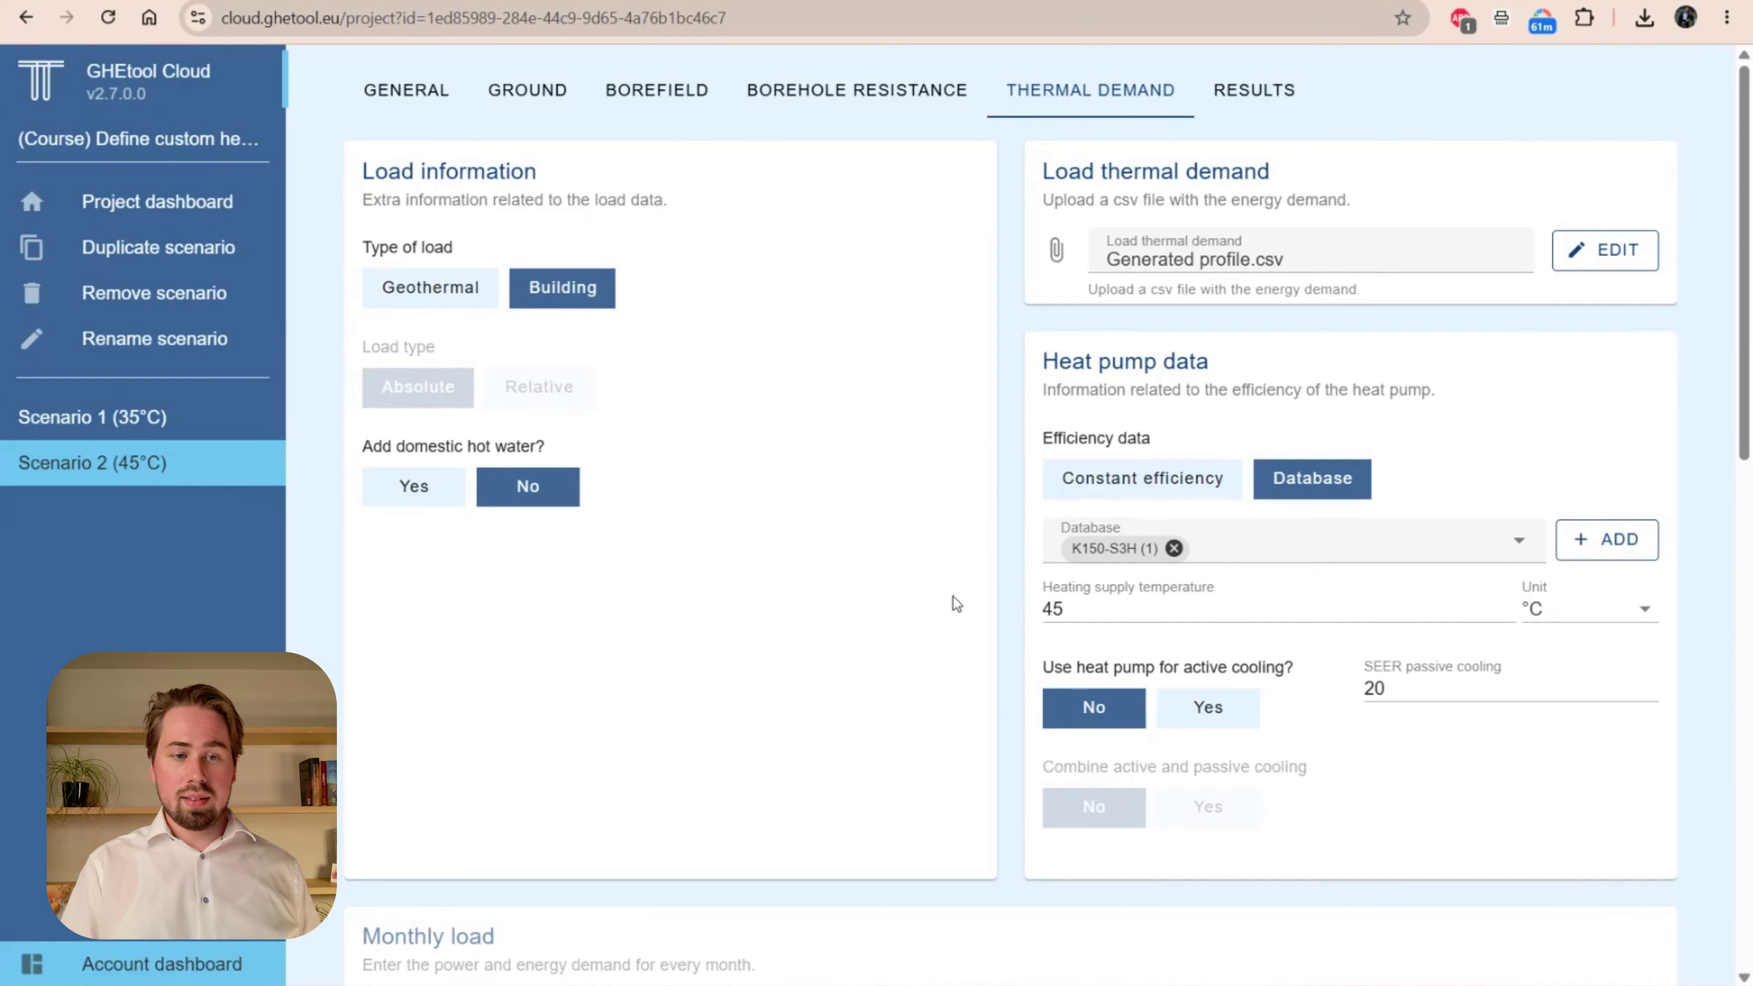
pyautogui.rightClick(411, 459)
pyautogui.click(396, 487)
pyautogui.click(389, 496)
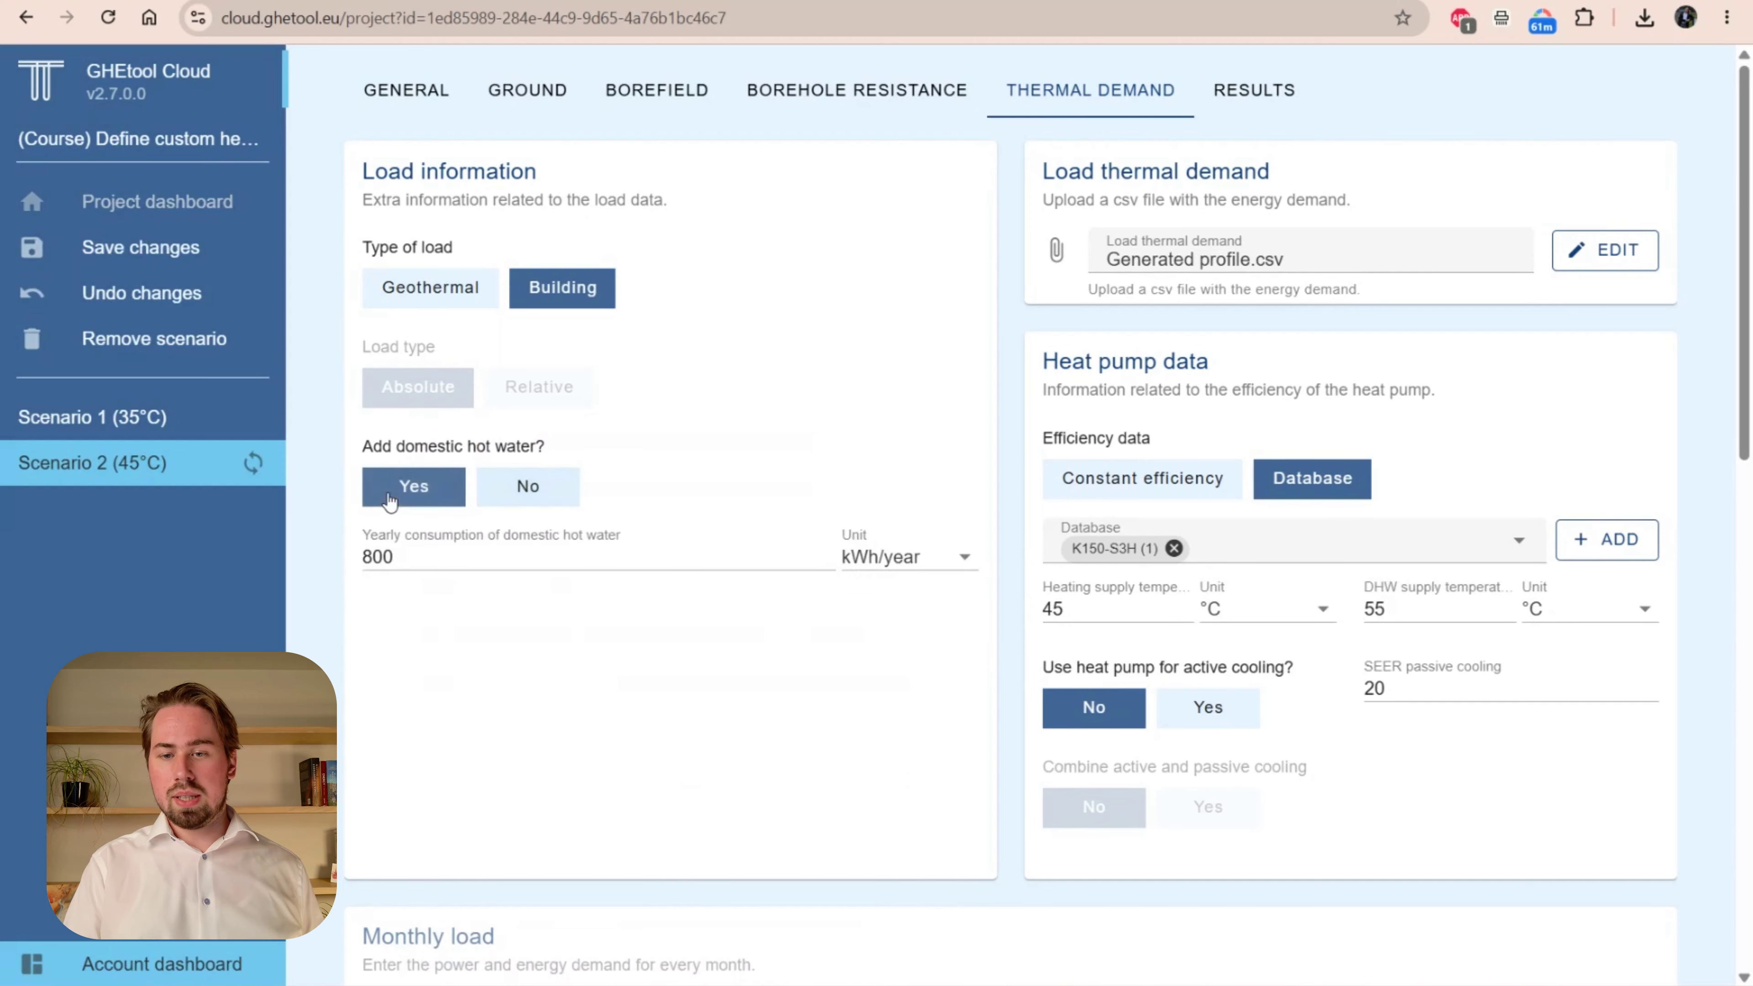
pyautogui.click(547, 499)
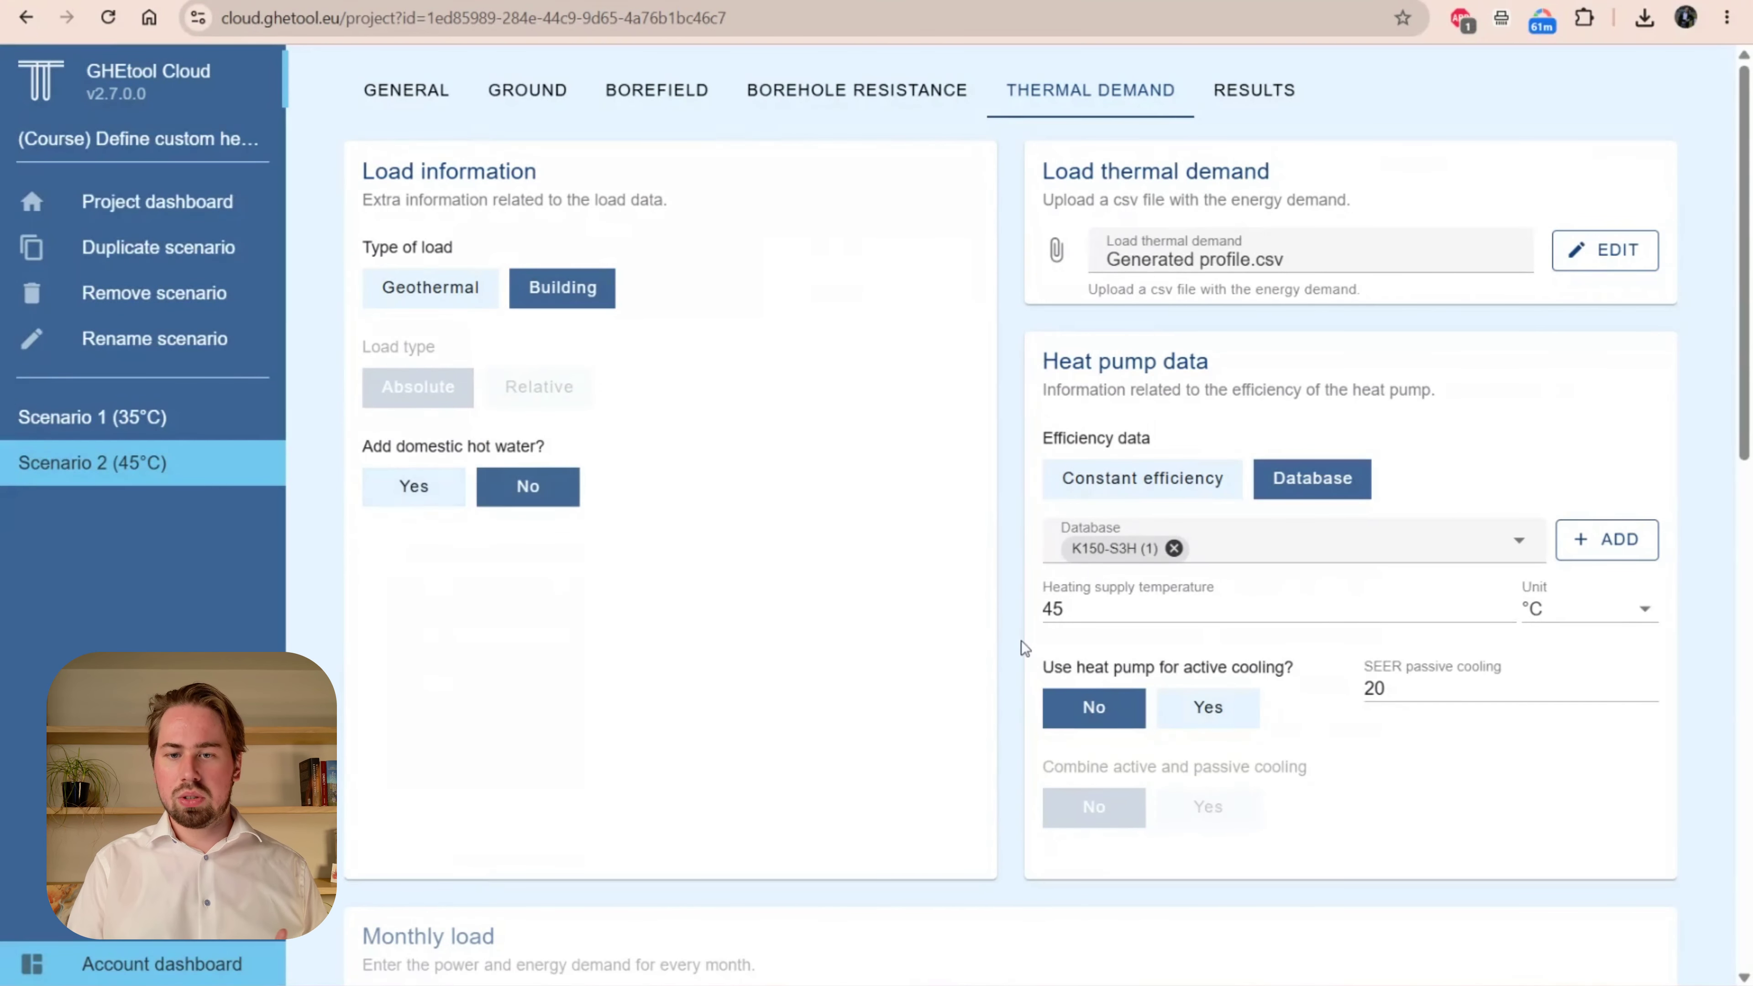